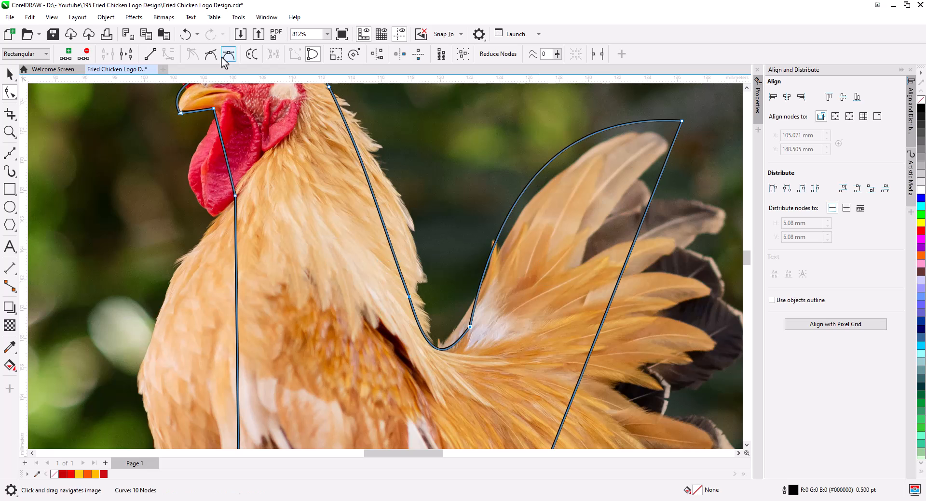
# Reshape the rooster outline's tail tip and lower right corner by dragging their nodes and control handles.
pyautogui.click(470, 327)
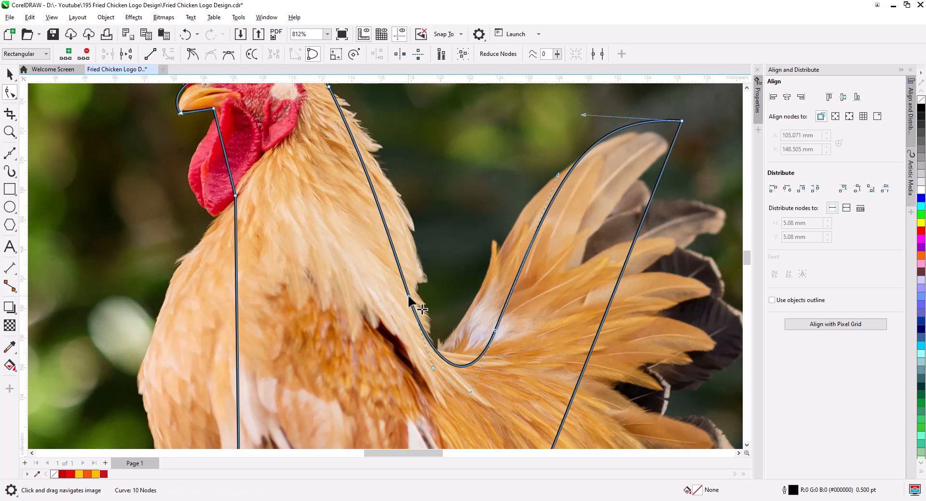
pyautogui.scroll(-3, 407, 294)
pyautogui.moveTo(428, 263); pyautogui.dragTo(404, 242)
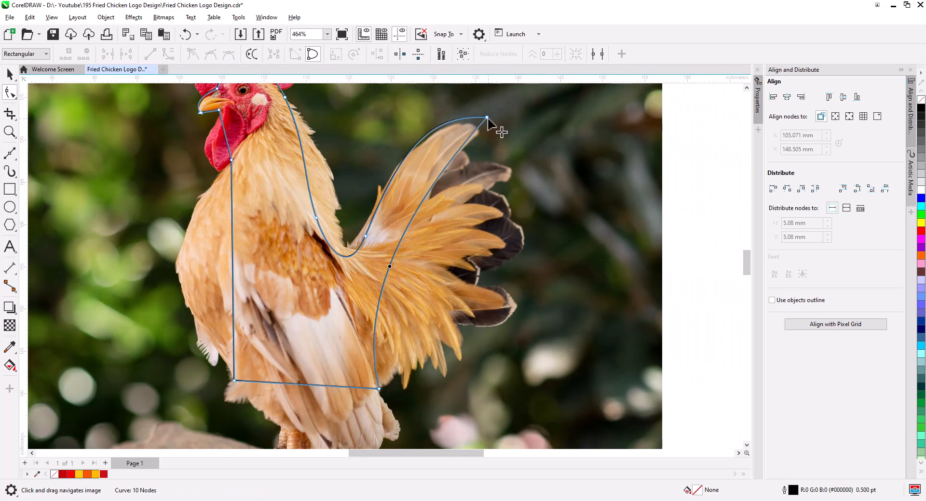
pyautogui.moveTo(487, 117); pyautogui.dragTo(501, 110)
pyautogui.moveTo(416, 204); pyautogui.dragTo(409, 199)
pyautogui.moveTo(379, 389); pyautogui.dragTo(375, 364)
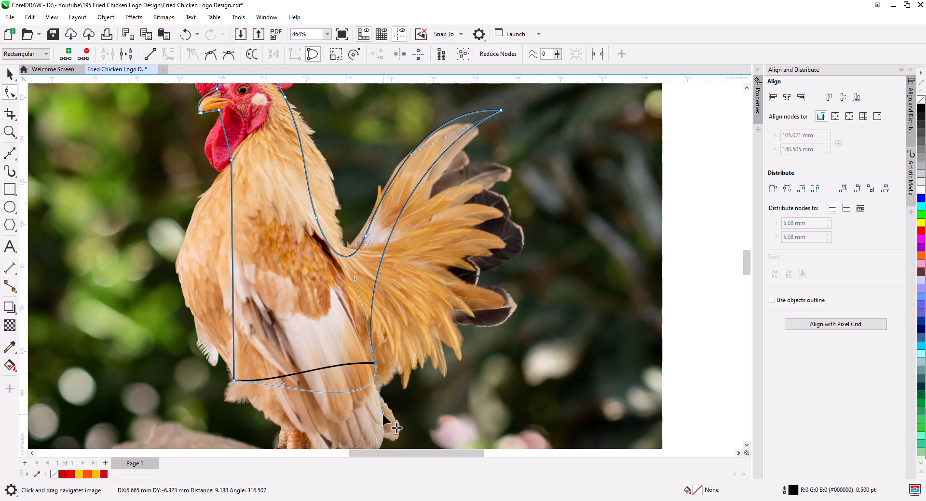
pyautogui.moveTo(382, 414); pyautogui.dragTo(383, 415)
# Round the outline's bottom into a smooth belly curve by moving the lower nodes and their handles.
pyautogui.moveTo(233, 274); pyautogui.dragTo(176, 290)
pyautogui.moveTo(282, 390); pyautogui.dragTo(287, 403)
pyautogui.moveTo(428, 413); pyautogui.dragTo(222, 353)
pyautogui.moveTo(376, 363); pyautogui.dragTo(374, 343)
pyautogui.moveTo(177, 291); pyautogui.dragTo(186, 290)
# Refine the neck and beak nodes, making the node under the beak a cusp node.
pyautogui.scroll(7, 211, 269)
pyautogui.moveTo(226, 137); pyautogui.dragTo(224, 247)
pyautogui.scroll(-3, 224, 278)
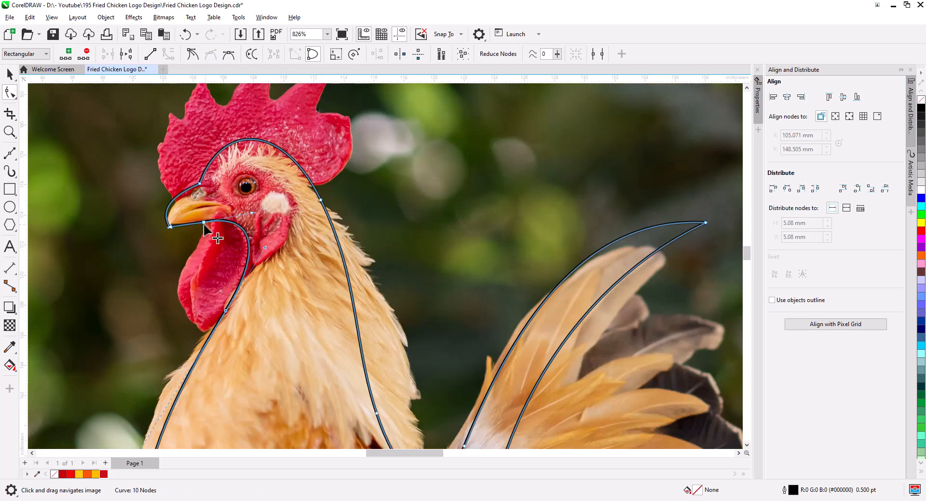
pyautogui.scroll(5, 185, 212)
pyautogui.click(231, 137)
pyautogui.moveTo(118, 194); pyautogui.dragTo(127, 203)
pyautogui.moveTo(173, 245); pyautogui.dragTo(240, 227)
pyautogui.click(234, 236)
pyautogui.press('c')
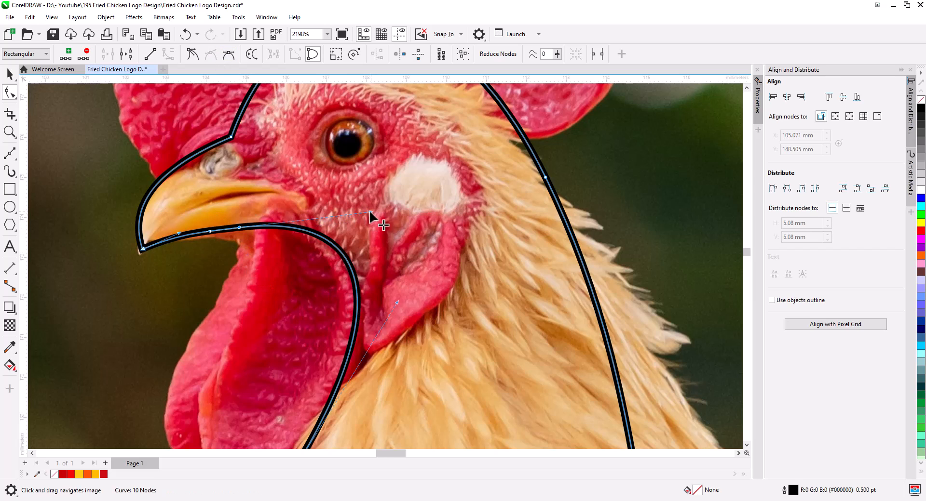
# Adjust the beak handle and the lower body curve toward the tail base.
pyautogui.moveTo(369, 211); pyautogui.dragTo(372, 216)
pyautogui.scroll(-8, 372, 216)
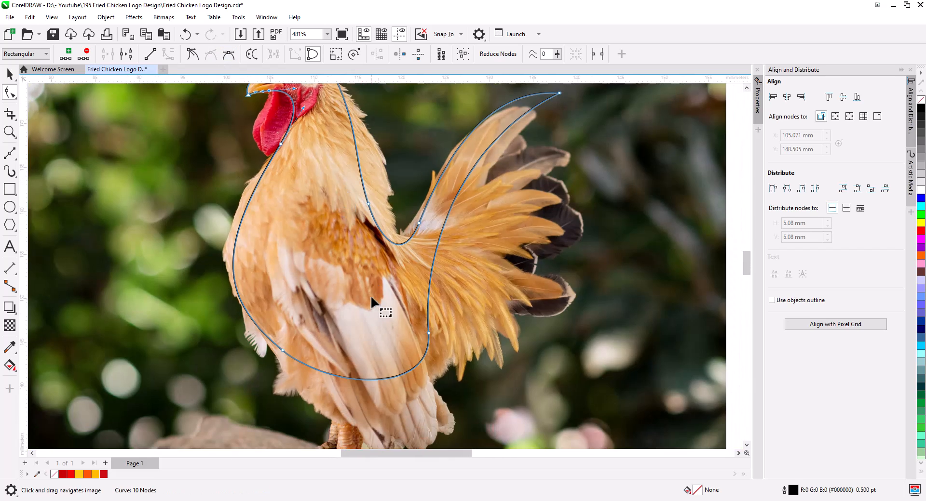
pyautogui.moveTo(371, 297); pyautogui.dragTo(390, 413)
pyautogui.moveTo(387, 319); pyautogui.dragTo(376, 323)
pyautogui.moveTo(438, 339); pyautogui.dragTo(427, 339)
pyautogui.moveTo(578, 209); pyautogui.dragTo(519, 200)
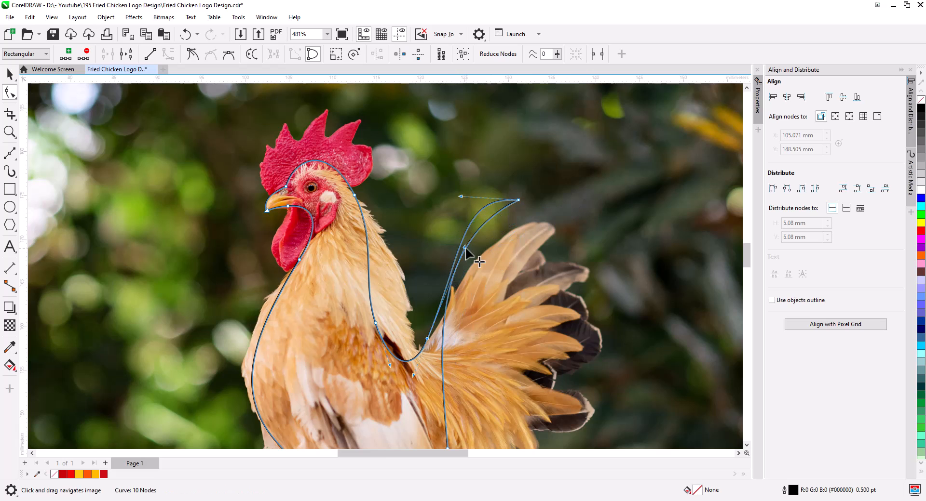
# Reshape the tail's inner front curve by moving its nodes and handles to follow the feathers.
pyautogui.moveTo(464, 246); pyautogui.dragTo(448, 244)
pyautogui.moveTo(461, 196)
pyautogui.mouseDown()
pyautogui.moveTo(462, 246)
pyautogui.moveTo(455, 207)
pyautogui.mouseUp()
pyautogui.moveTo(428, 243); pyautogui.dragTo(465, 265)
pyautogui.moveTo(444, 426); pyautogui.dragTo(486, 344)
pyautogui.moveTo(490, 404); pyautogui.dragTo(445, 396)
pyautogui.moveTo(486, 345); pyautogui.dragTo(476, 351)
pyautogui.moveTo(465, 160); pyautogui.dragTo(451, 145)
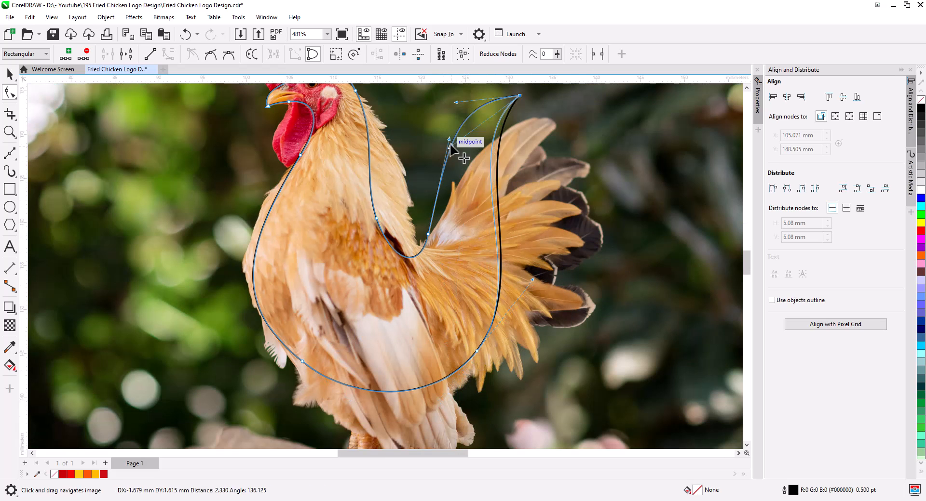
# Smooth the curve along the back of the neck by adjusting its node and handles.
pyautogui.click(376, 218)
pyautogui.moveTo(393, 261); pyautogui.dragTo(380, 267)
pyautogui.moveTo(376, 219); pyautogui.dragTo(372, 223)
pyautogui.click(370, 134)
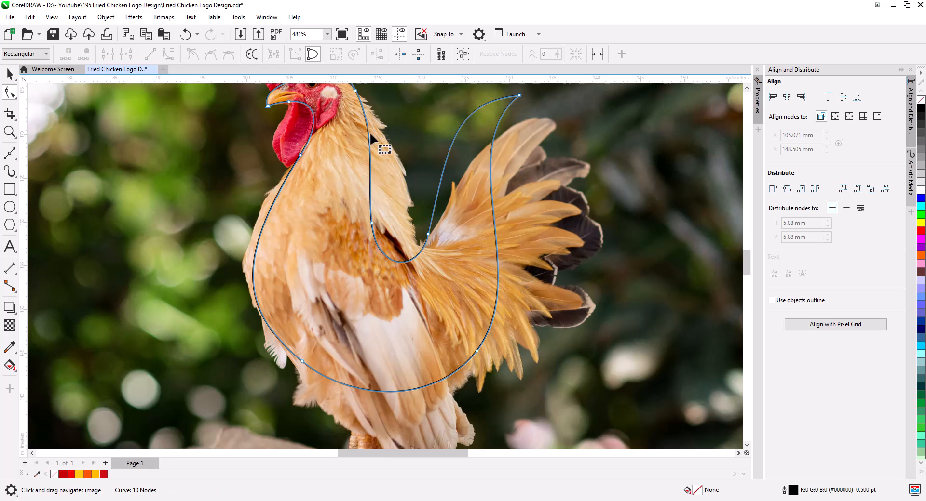
pyautogui.moveTo(370, 132); pyautogui.dragTo(370, 139)
pyautogui.moveTo(378, 142); pyautogui.dragTo(405, 153)
# Select the finished rooster outline and fill it with red.
pyautogui.scroll(-1, 398, 246)
pyautogui.moveTo(398, 247); pyautogui.dragTo(415, 274)
pyautogui.press('space')
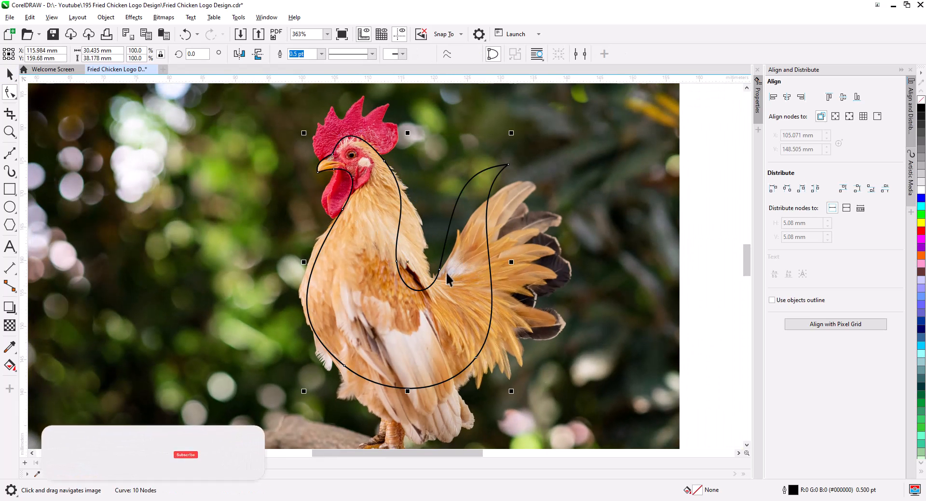
pyautogui.click(921, 231)
# Adjust the node at the back of the head so the outline follows the comb.
pyautogui.click(9, 92)
pyautogui.scroll(2, 391, 166)
pyautogui.moveTo(391, 166); pyautogui.dragTo(408, 201)
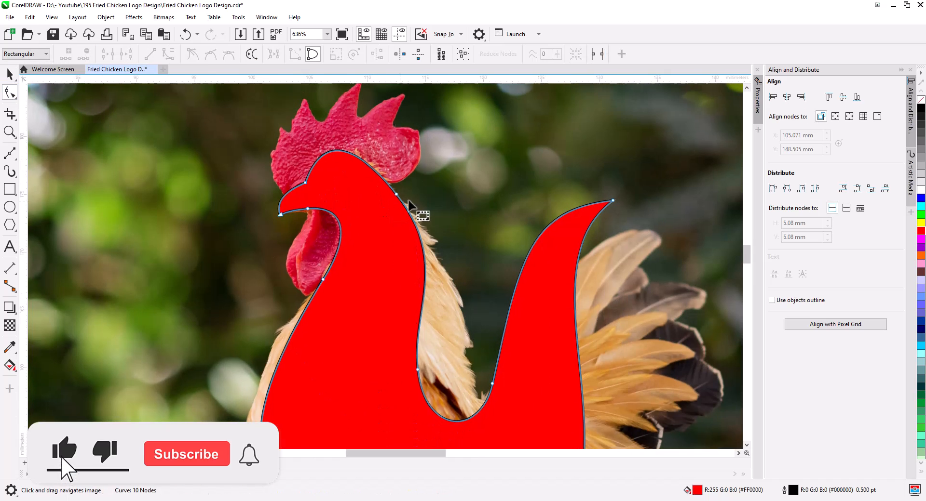
pyautogui.click(397, 194)
pyautogui.moveTo(357, 139)
pyautogui.mouseDown()
pyautogui.moveTo(368, 130)
pyautogui.moveTo(365, 136)
pyautogui.mouseUp()
pyautogui.moveTo(397, 195); pyautogui.dragTo(400, 187)
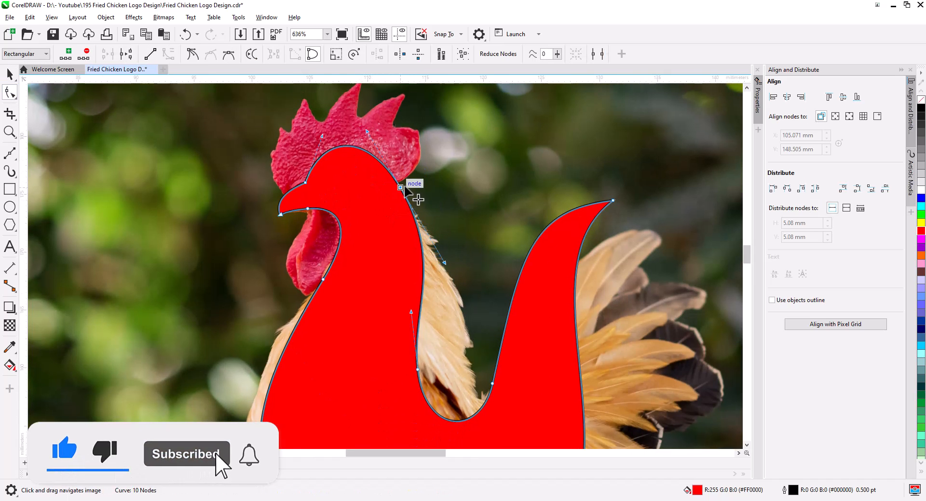
pyautogui.scroll(-3, 423, 207)
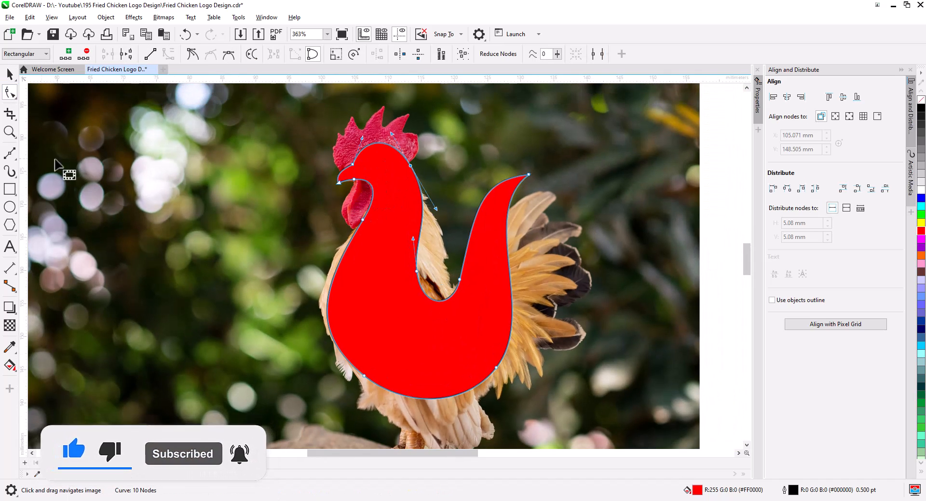
# Draw a straight line from the back of the head down below the body.
pyautogui.click(10, 153)
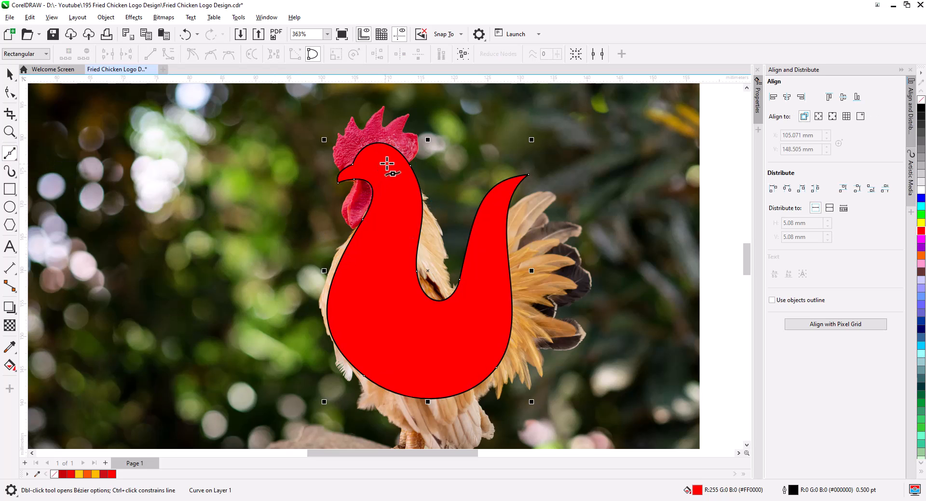
pyautogui.click(418, 155)
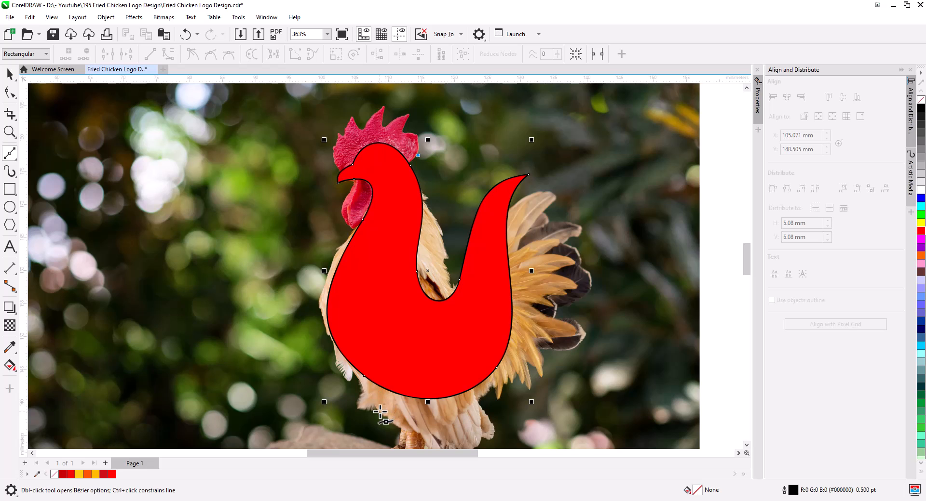
pyautogui.click(380, 412)
# Bend the new line into a curve by moving its top node and dragging out its handles.
pyautogui.click(10, 92)
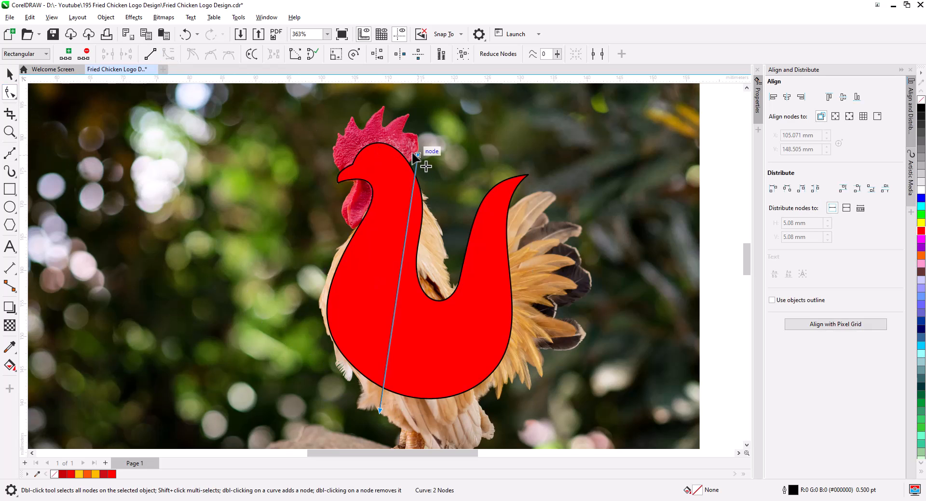
pyautogui.moveTo(413, 154); pyautogui.dragTo(409, 153)
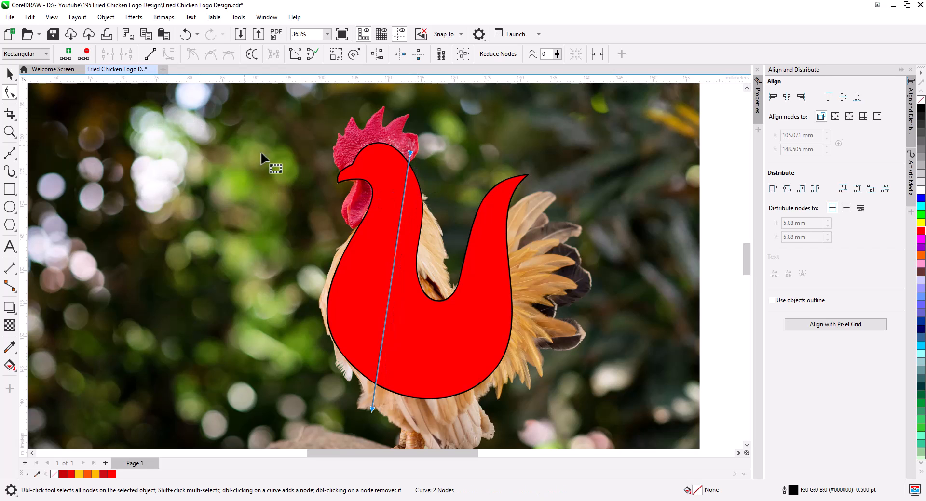
pyautogui.moveTo(400, 221); pyautogui.dragTo(410, 221)
pyautogui.moveTo(410, 154); pyautogui.dragTo(402, 155)
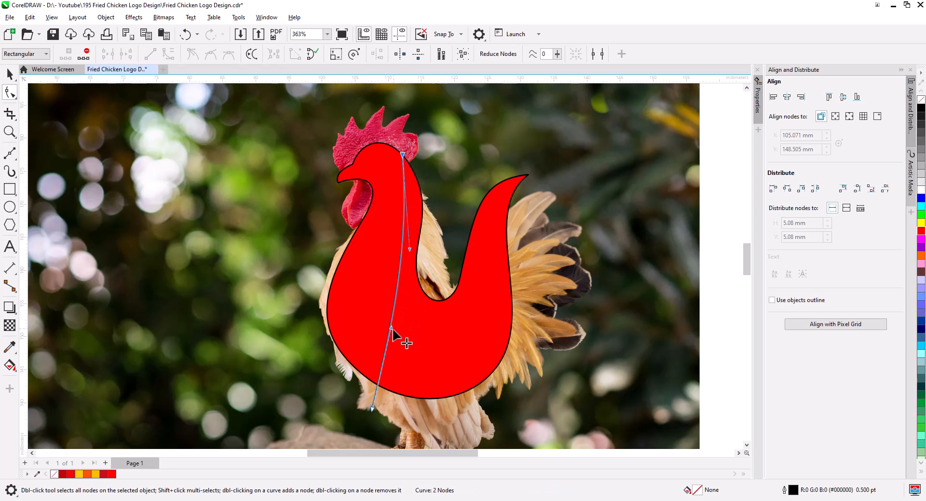
pyautogui.moveTo(391, 329); pyautogui.dragTo(298, 339)
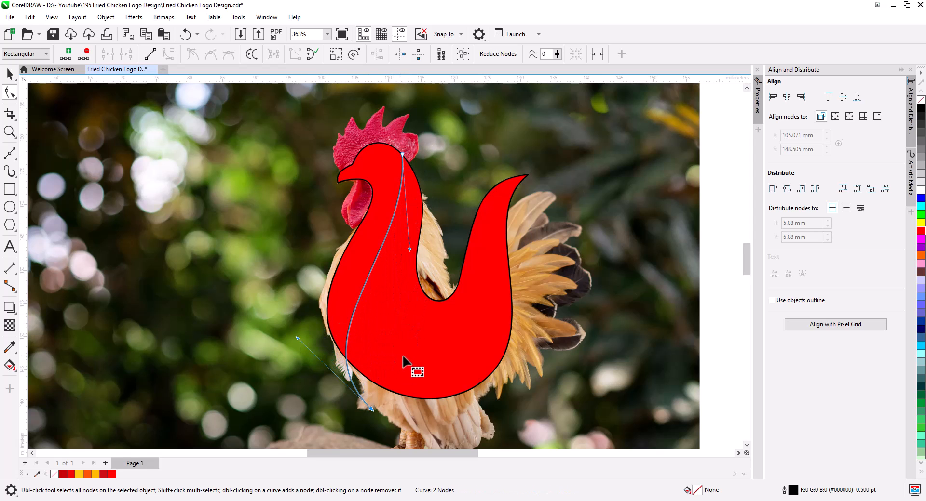
pyautogui.moveTo(410, 359); pyautogui.dragTo(384, 311)
pyautogui.moveTo(344, 360); pyautogui.dragTo(387, 368)
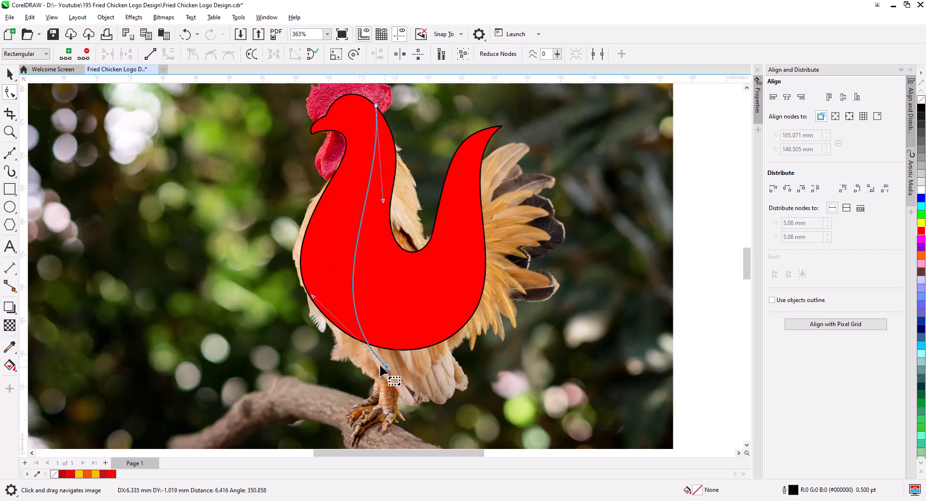
# Refine the line's handles so it follows the neck edge from head to breast.
pyautogui.moveTo(313, 298); pyautogui.dragTo(268, 294)
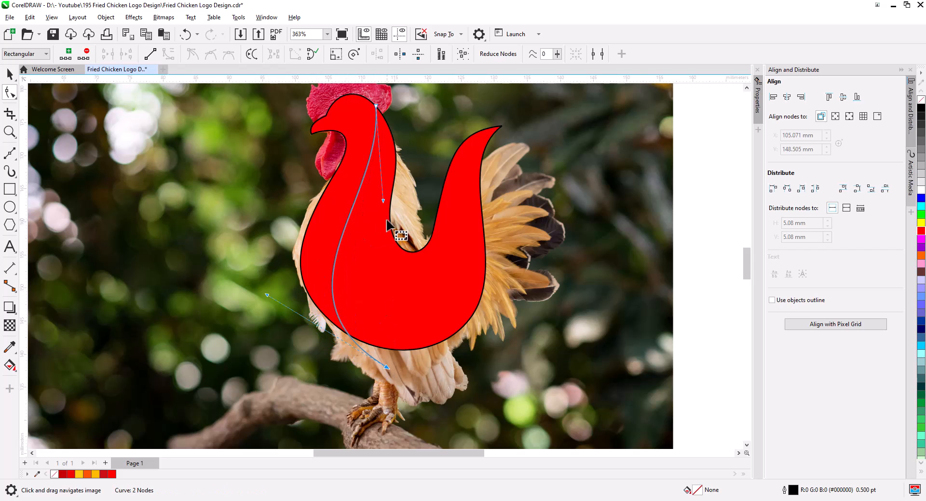
pyautogui.moveTo(383, 200); pyautogui.dragTo(420, 200)
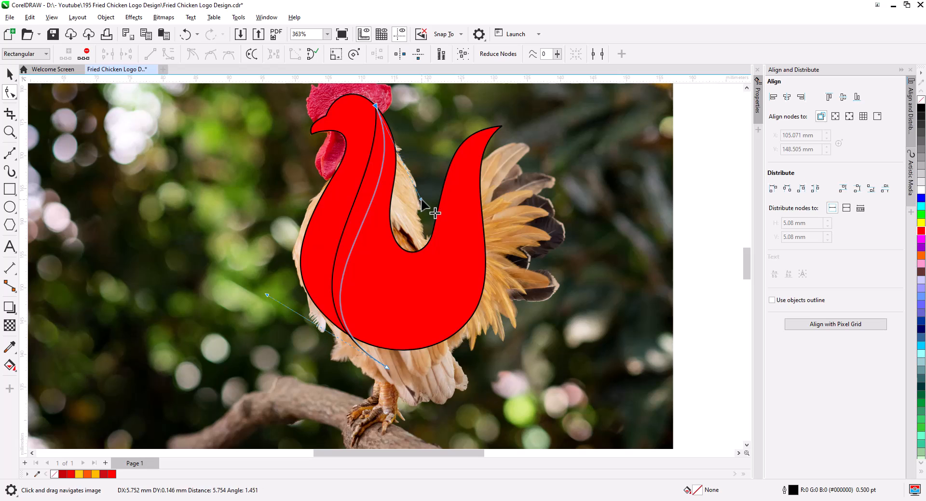
pyautogui.moveTo(400, 122); pyautogui.dragTo(387, 197)
pyautogui.scroll(3, 384, 195)
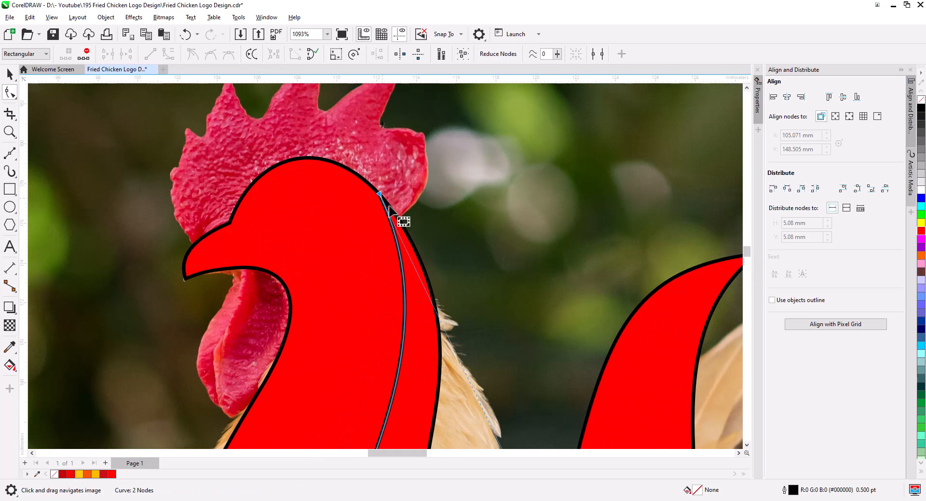
pyautogui.moveTo(448, 290); pyautogui.dragTo(481, 110)
pyautogui.scroll(-3, 472, 233)
pyautogui.scroll(-2, 478, 286)
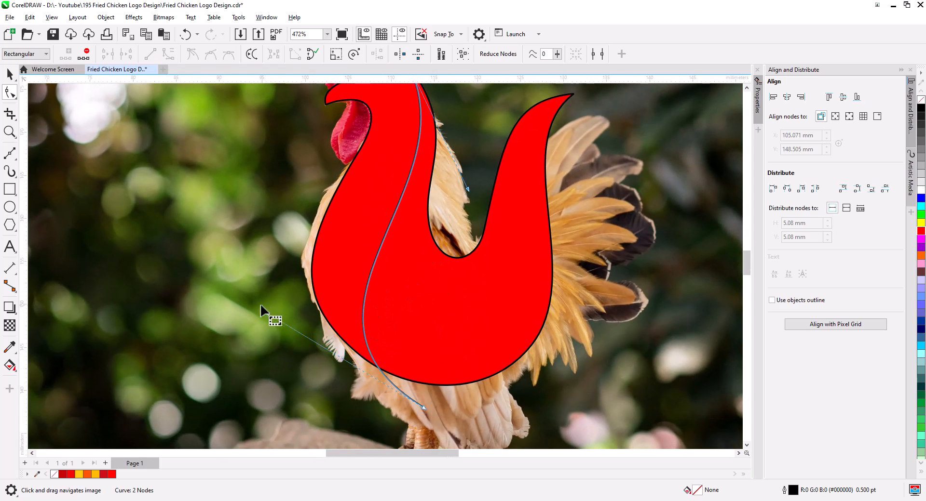
pyautogui.moveTo(266, 311); pyautogui.dragTo(288, 323)
pyautogui.scroll(-2, 366, 335)
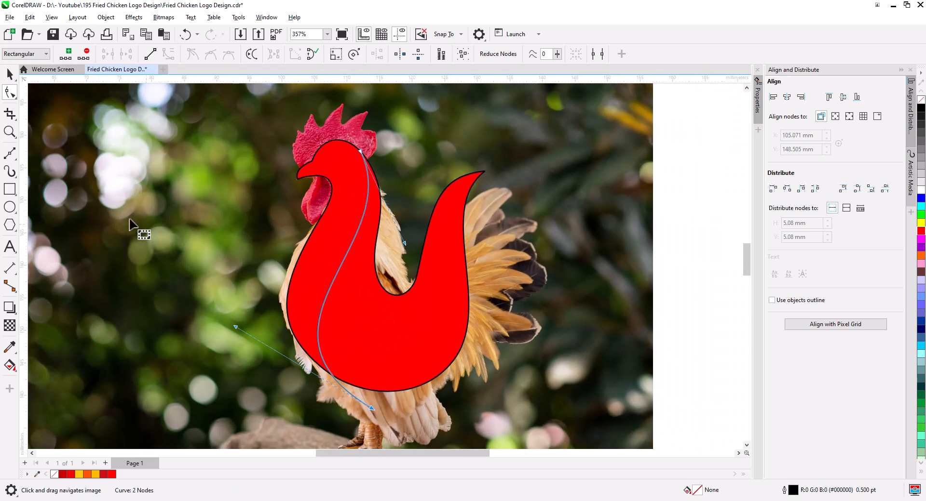
# Draw a second straight line from the inner neck to the base of the tail.
pyautogui.click(10, 154)
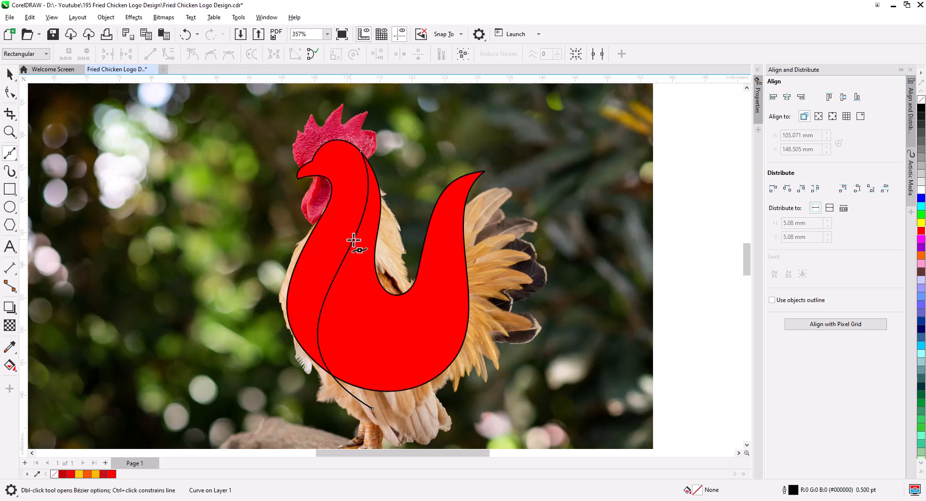
pyautogui.click(378, 225)
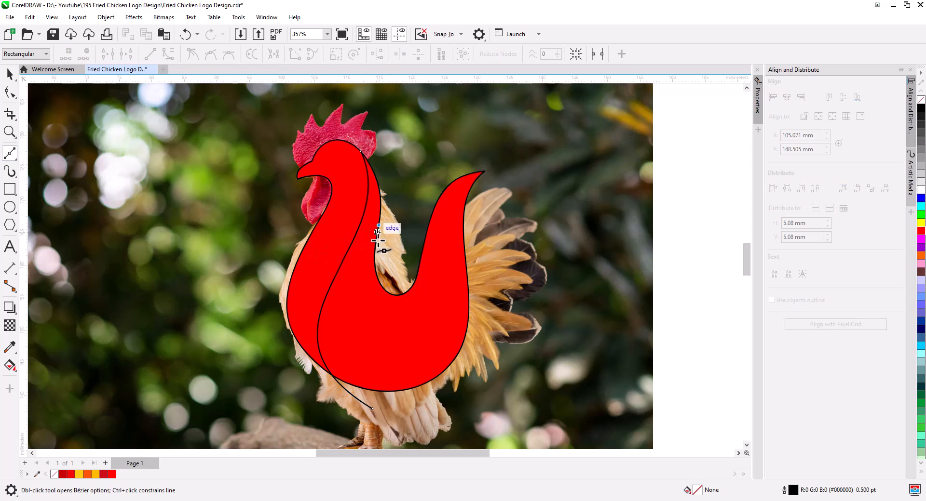
pyautogui.click(468, 318)
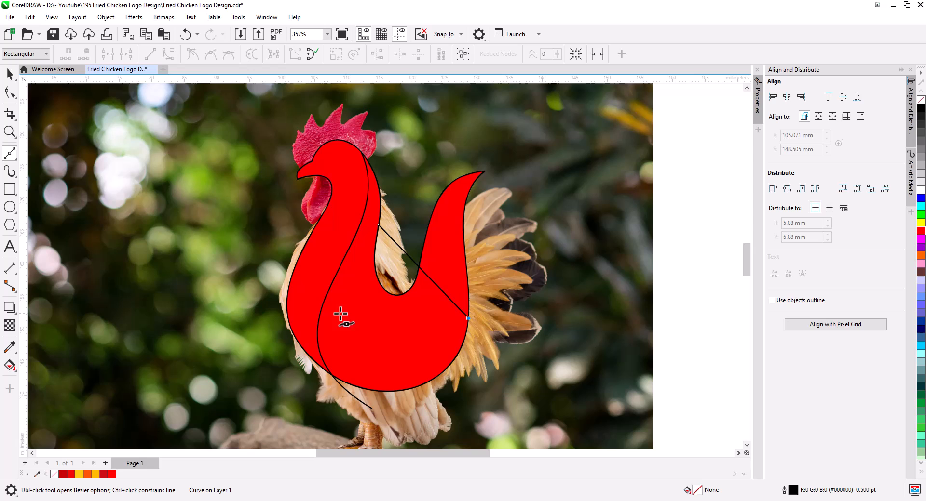
# Curve the second line into a wing shape following the belly by moving its nodes and handles.
pyautogui.click(10, 93)
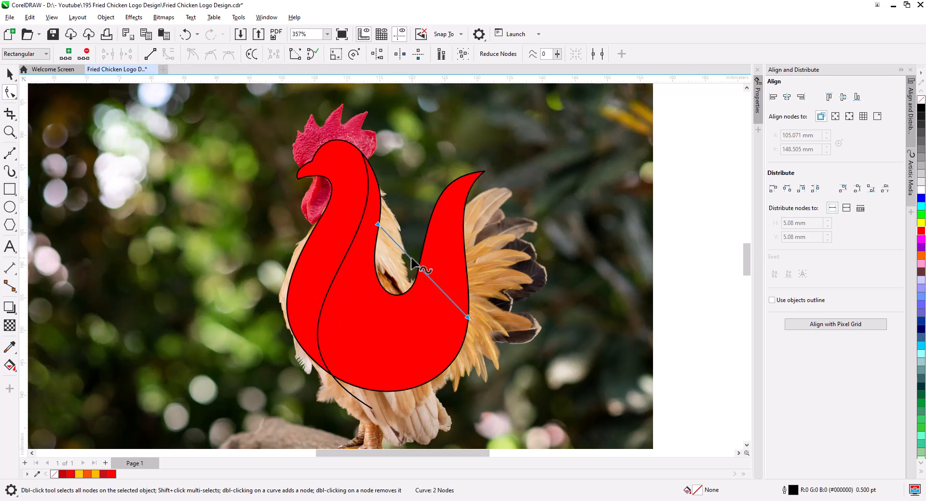
pyautogui.moveTo(408, 261); pyautogui.dragTo(413, 379)
pyautogui.moveTo(341, 380); pyautogui.dragTo(336, 385)
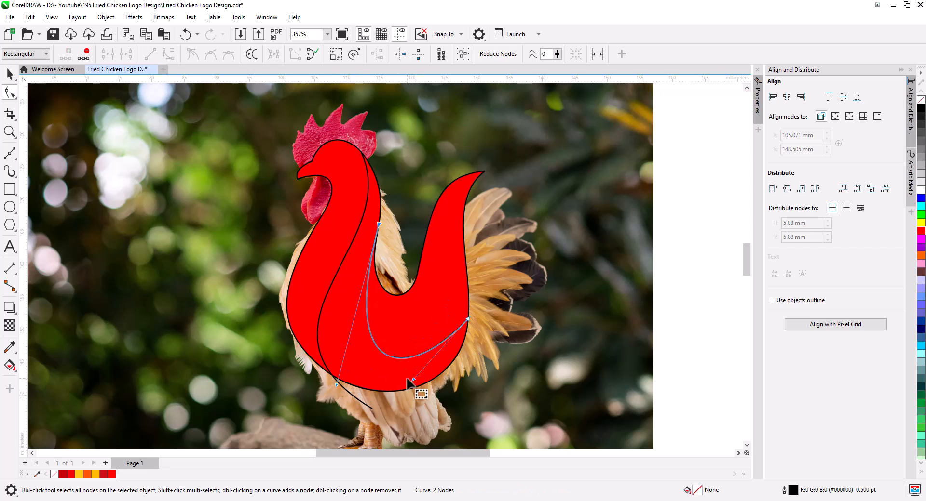
pyautogui.moveTo(413, 379); pyautogui.dragTo(420, 369)
pyautogui.moveTo(468, 319); pyautogui.dragTo(467, 277)
pyautogui.moveTo(419, 326); pyautogui.dragTo(458, 366)
pyautogui.moveTo(336, 386); pyautogui.dragTo(319, 397)
pyautogui.moveTo(458, 365); pyautogui.dragTo(463, 362)
pyautogui.moveTo(468, 277); pyautogui.dragTo(467, 272)
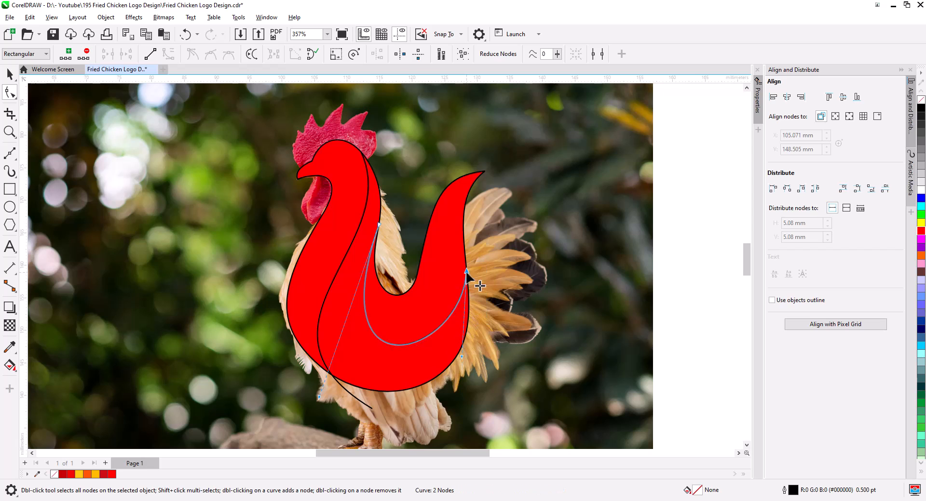
# Extend the outline's tail tip, then realign the wing line's upper node and lower handle.
pyautogui.click(453, 330)
pyautogui.moveTo(485, 172); pyautogui.dragTo(496, 172)
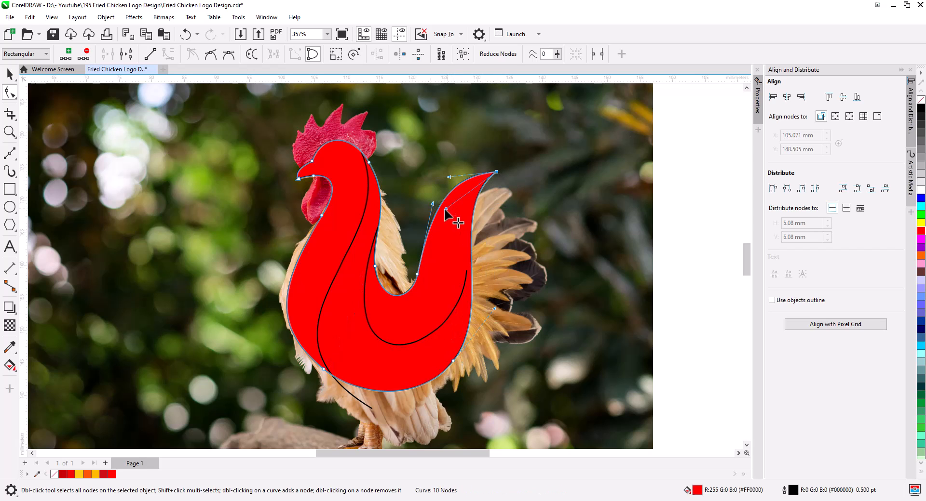
pyautogui.moveTo(443, 207); pyautogui.dragTo(420, 222)
pyautogui.click(465, 278)
pyautogui.moveTo(466, 272); pyautogui.dragTo(463, 272)
pyautogui.moveTo(459, 363); pyautogui.dragTo(473, 360)
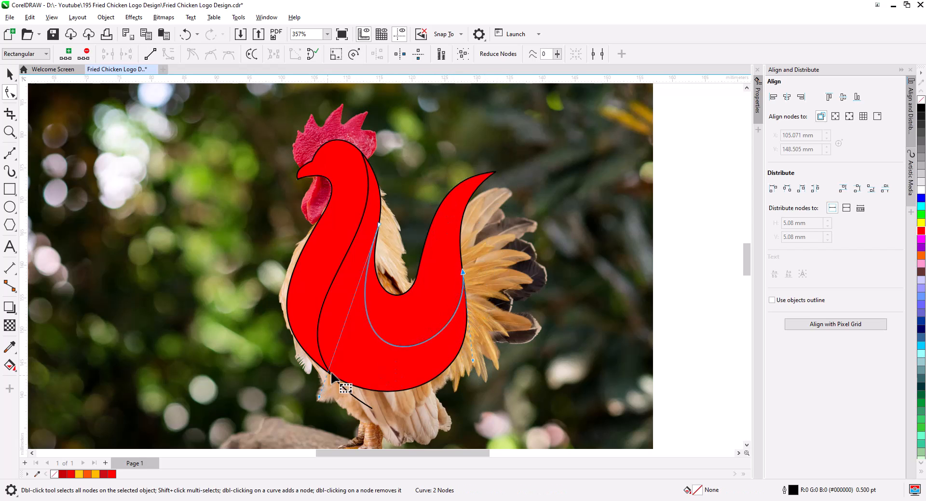
# Draw a short line across the head below the beak for the wattle.
pyautogui.click(9, 75)
pyautogui.moveTo(32, 358); pyautogui.dragTo(11, 337)
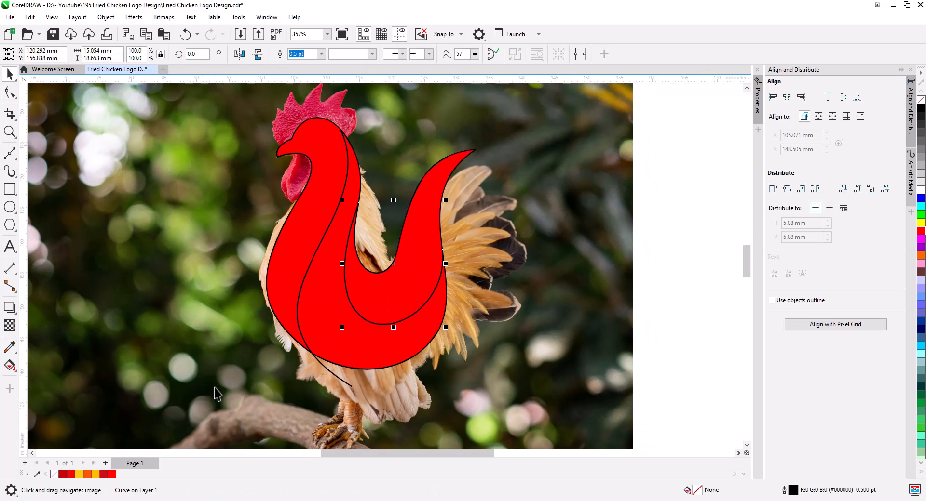
pyautogui.scroll(3, 300, 163)
pyautogui.moveTo(300, 163)
pyautogui.mouseDown()
pyautogui.moveTo(296, 254)
pyautogui.moveTo(234, 268)
pyautogui.mouseUp()
pyautogui.click(9, 153)
pyautogui.click(217, 232)
pyautogui.click(282, 293)
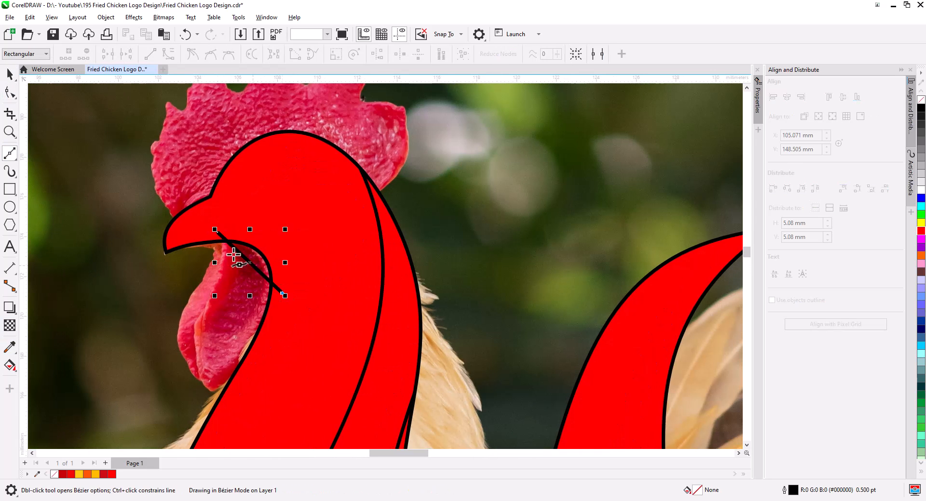
# Curve the wattle line into a loop around the wattle by moving its nodes and handles.
pyautogui.click(217, 232)
pyautogui.click(10, 93)
pyautogui.moveTo(259, 191); pyautogui.dragTo(285, 138)
pyautogui.scroll(1, 285, 138)
pyautogui.moveTo(270, 214); pyautogui.dragTo(216, 416)
pyautogui.click(312, 252)
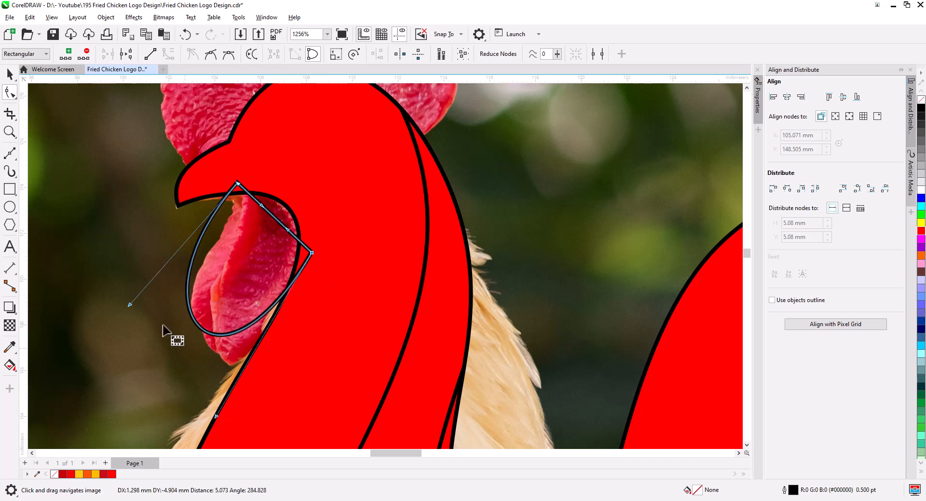
pyautogui.moveTo(130, 304); pyautogui.dragTo(86, 322)
pyautogui.moveTo(238, 183); pyautogui.dragTo(257, 185)
pyautogui.moveTo(216, 417); pyautogui.dragTo(249, 430)
pyautogui.click(286, 217)
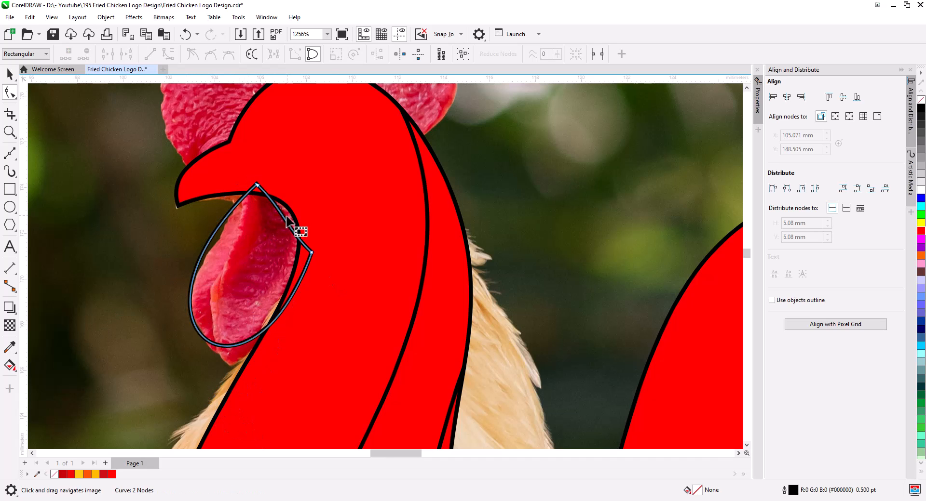
pyautogui.moveTo(287, 217); pyautogui.dragTo(278, 193)
pyautogui.moveTo(127, 332); pyautogui.dragTo(63, 299)
pyautogui.scroll(-1, 151, 222)
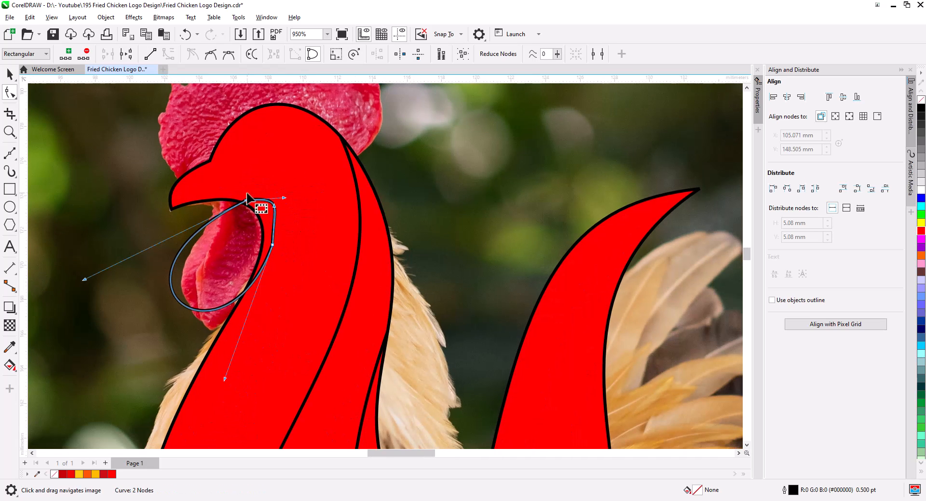
pyautogui.moveTo(246, 200); pyautogui.dragTo(242, 197)
pyautogui.moveTo(225, 379); pyautogui.dragTo(243, 391)
pyautogui.click(10, 75)
pyautogui.keyDown('shift'); pyautogui.click(279, 123); pyautogui.keyUp('shift')
pyautogui.click(312, 55)
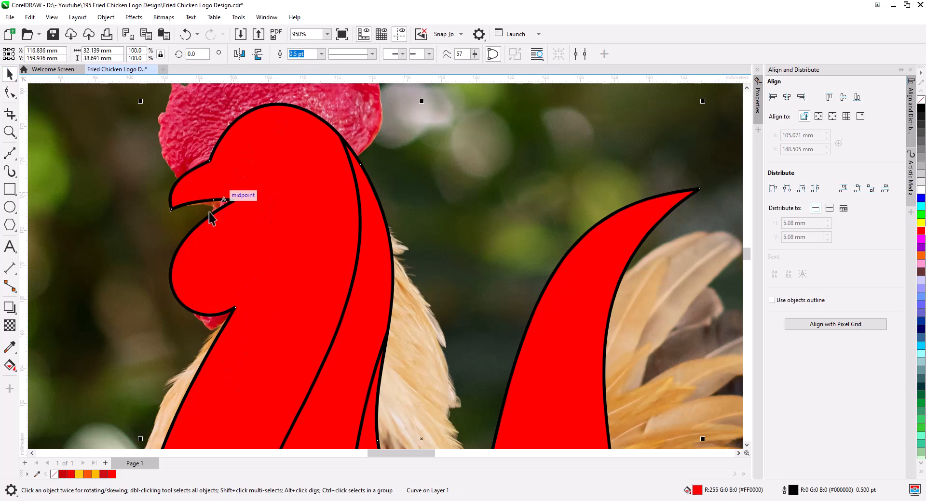
# Draw a line from under the beak to the front of the neck and bend it into the throat curve.
pyautogui.click(9, 154)
pyautogui.click(171, 210)
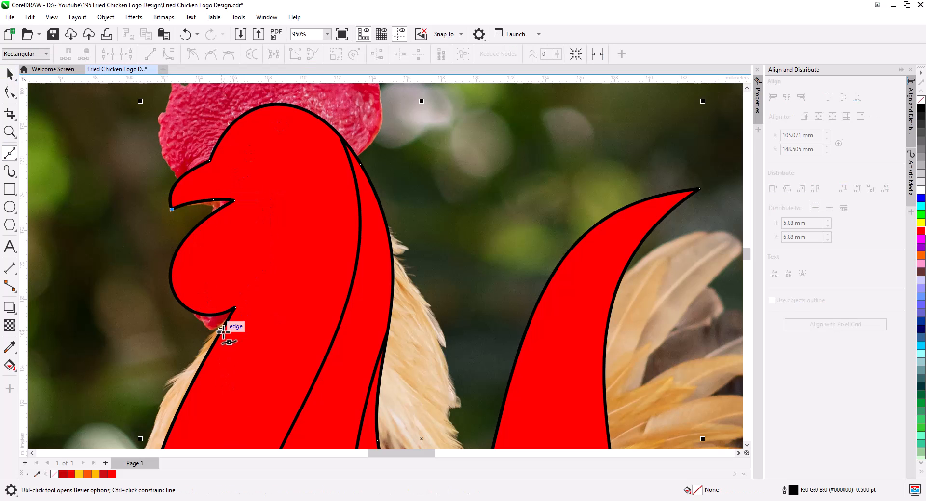
pyautogui.click(222, 331)
pyautogui.click(10, 92)
pyautogui.moveTo(188, 245)
pyautogui.mouseDown()
pyautogui.moveTo(240, 198)
pyautogui.moveTo(321, 195)
pyautogui.moveTo(258, 151)
pyautogui.mouseUp()
pyautogui.moveTo(318, 188); pyautogui.dragTo(320, 190)
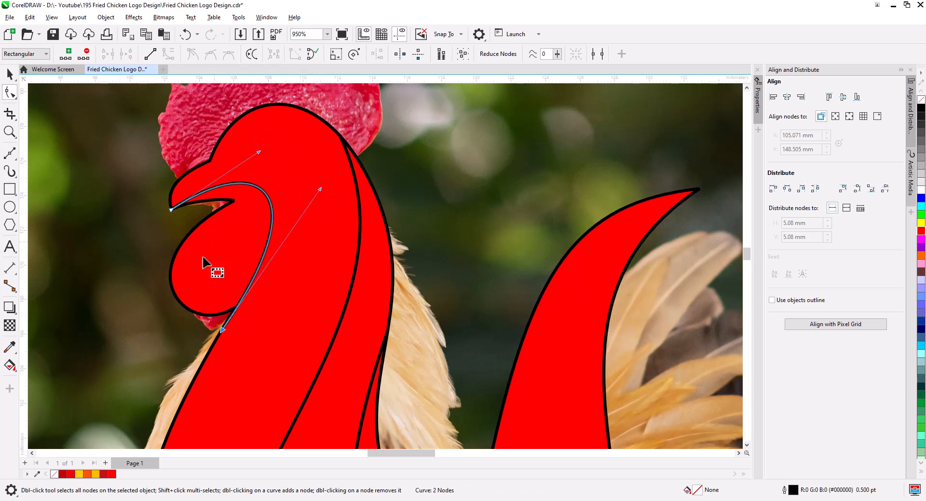
pyautogui.press('space')
pyautogui.press('Escape')
# Set the neck line's outline width to 1.5 pt and convert the outline to an object.
pyautogui.scroll(-2, 198, 265)
pyautogui.moveTo(229, 333); pyautogui.dragTo(263, 250)
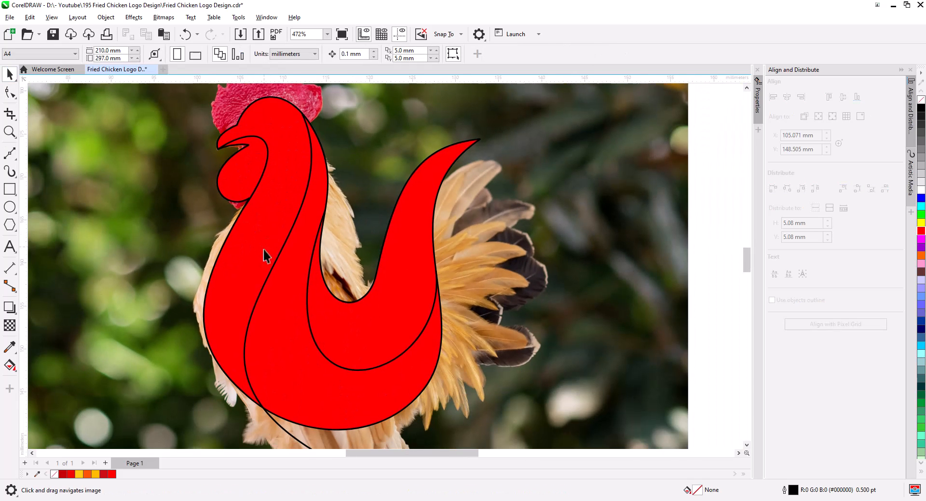
pyautogui.click(252, 313)
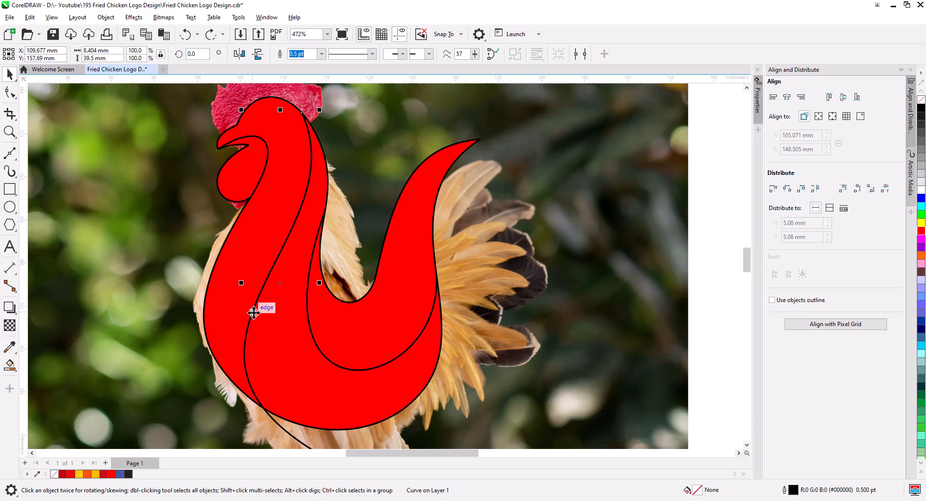
pyautogui.click(321, 53)
pyautogui.click(316, 98)
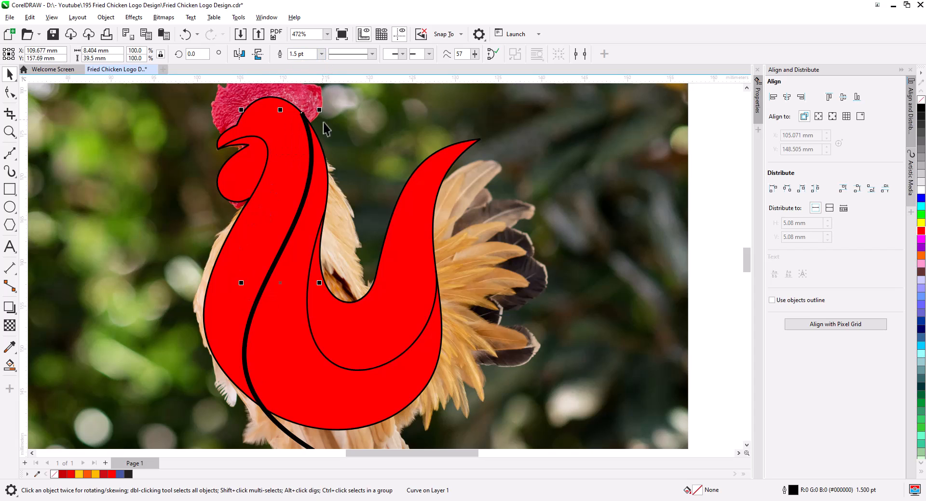
pyautogui.click(111, 20)
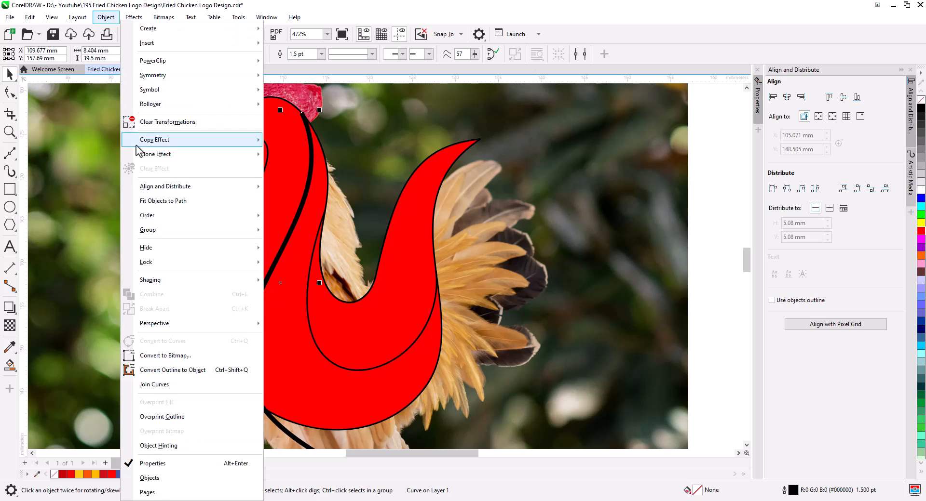
pyautogui.click(183, 371)
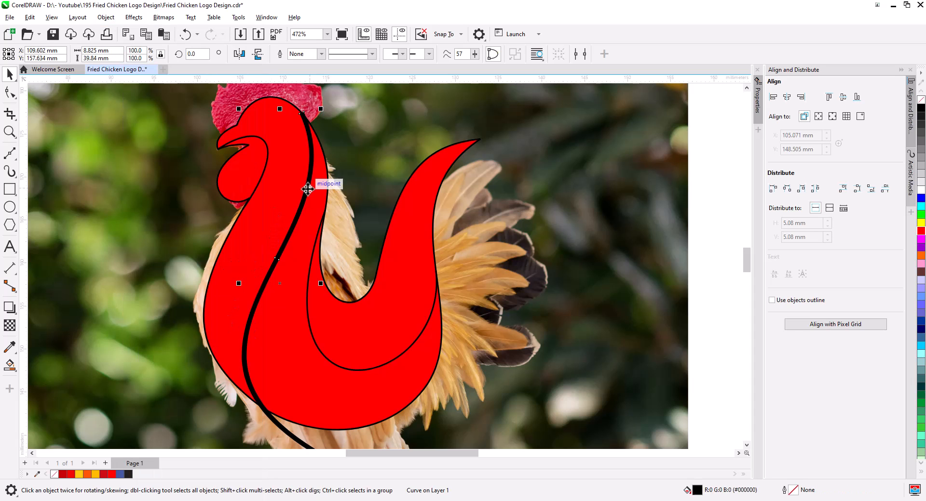
# Move the converted neck stroke's top node onto the head outline.
pyautogui.scroll(5, 304, 117)
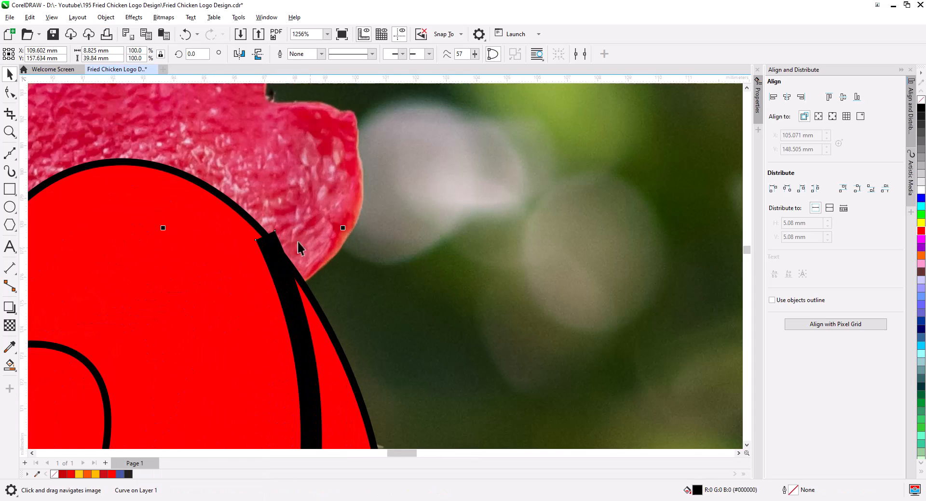
pyautogui.press('F10')
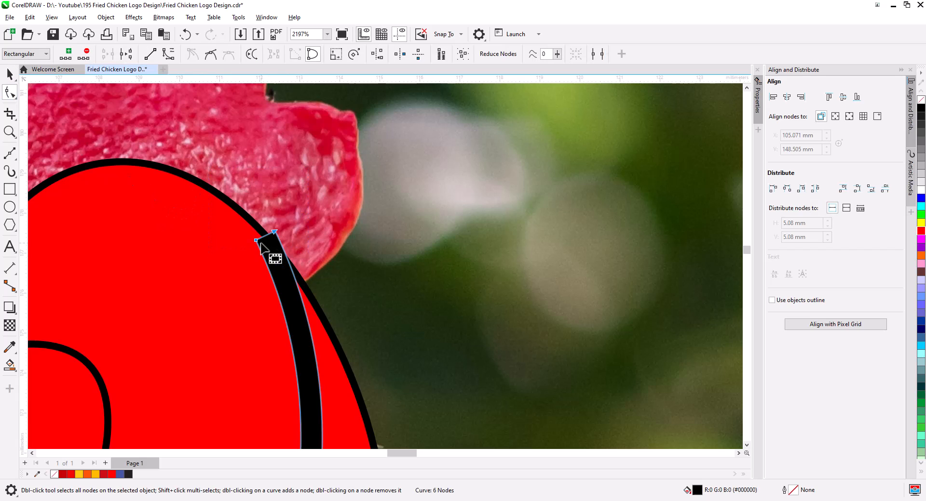
pyautogui.moveTo(257, 239); pyautogui.dragTo(264, 230)
pyautogui.scroll(-5, 271, 252)
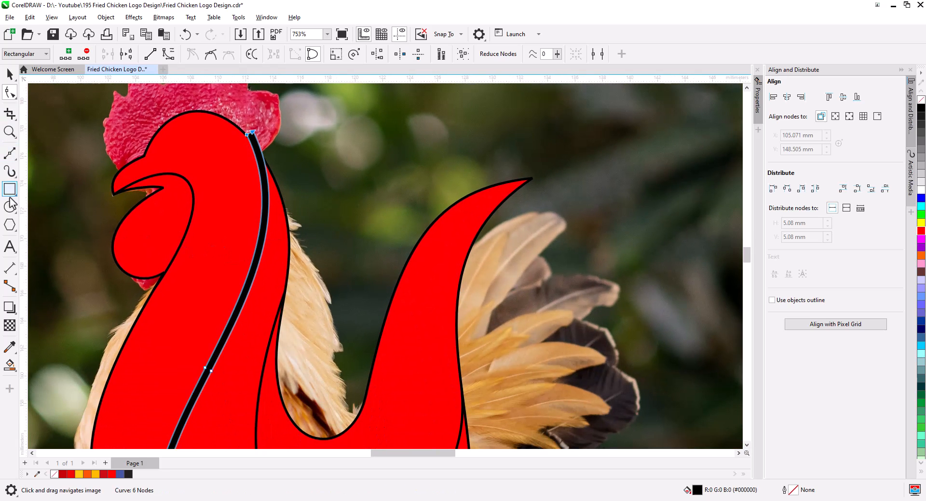
# Fill the wattle, head, neck and body regions in blue with the Smart Fill tool.
pyautogui.click(10, 365)
pyautogui.click(151, 246)
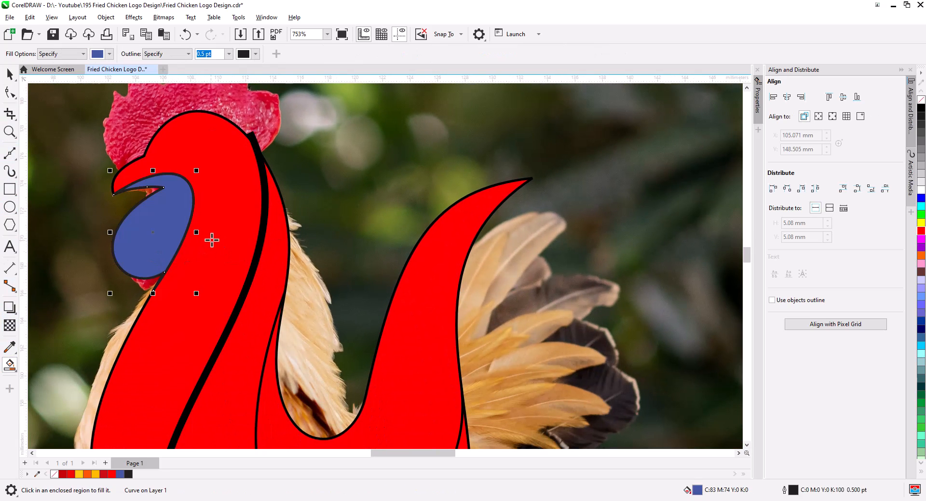
pyautogui.click(216, 263)
pyautogui.scroll(-5, 262, 202)
pyautogui.scroll(-2, 262, 201)
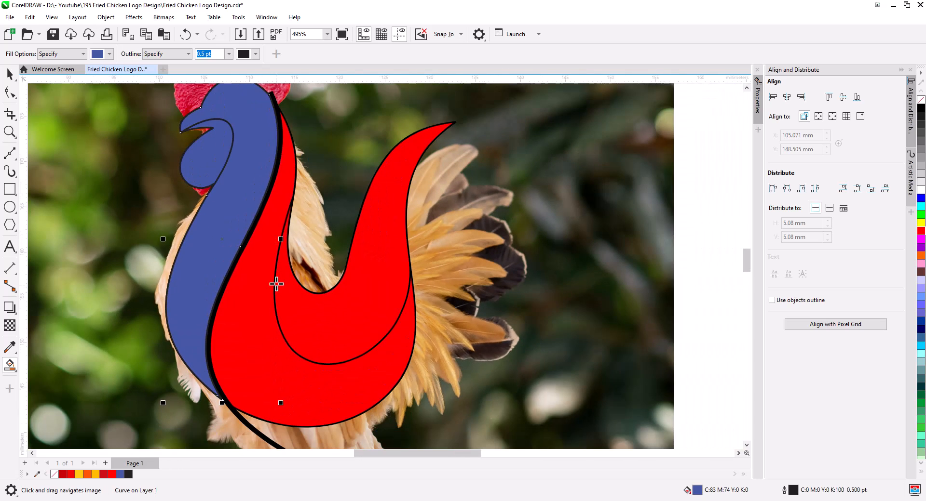
pyautogui.click(240, 330)
pyautogui.click(314, 324)
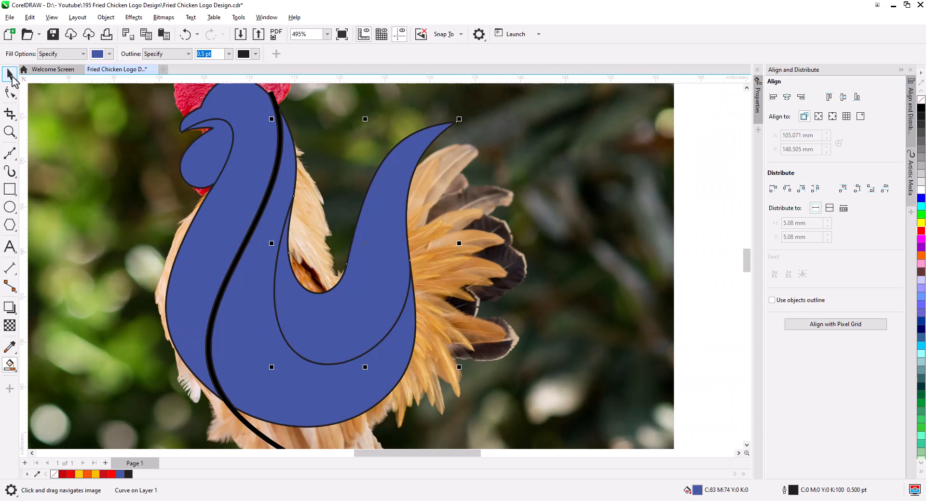
# Delete the converted neck stroke object.
pyautogui.click(10, 74)
pyautogui.scroll(-1, 285, 277)
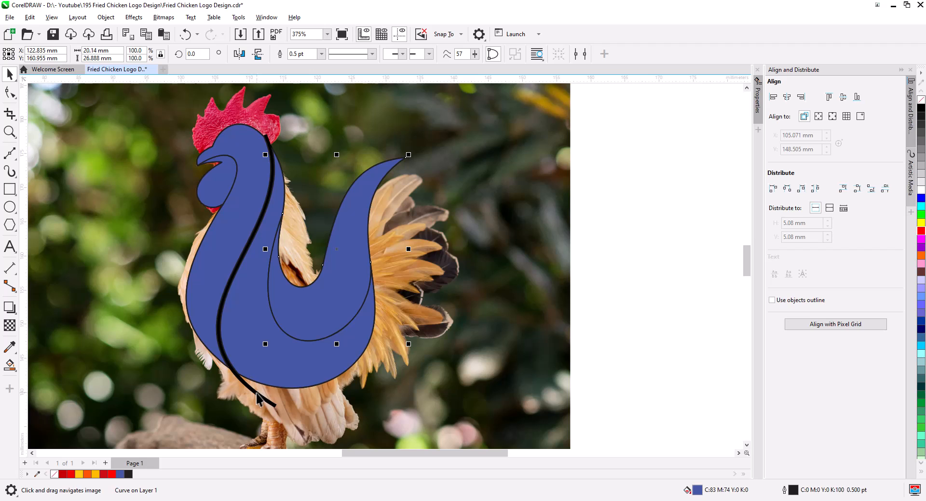
pyautogui.click(257, 394)
pyautogui.press('Delete')
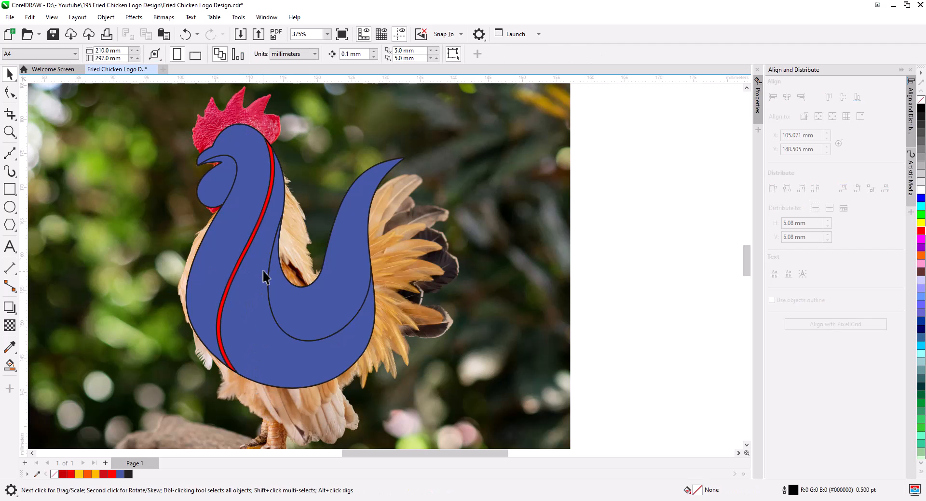
# Unlock the reference rooster photo and delete it from the page.
pyautogui.rightClick(482, 192)
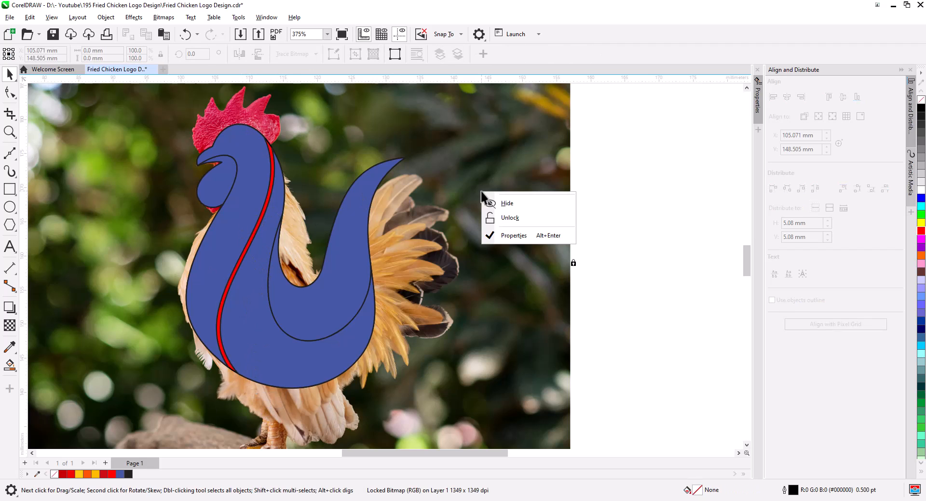
pyautogui.click(512, 216)
pyautogui.click(593, 229)
pyautogui.scroll(-3, 490, 211)
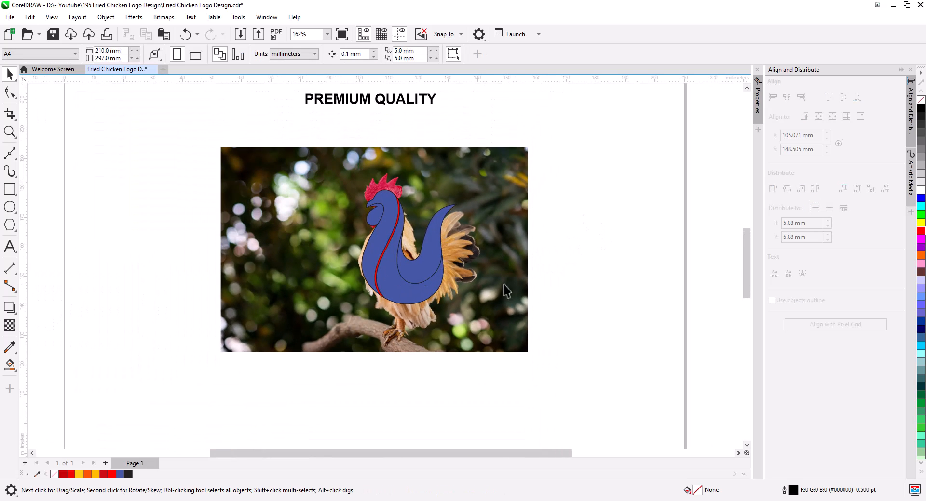
pyautogui.moveTo(337, 262); pyautogui.dragTo(186, 135)
pyautogui.moveTo(480, 264); pyautogui.dragTo(61, 240)
pyautogui.click(70, 263)
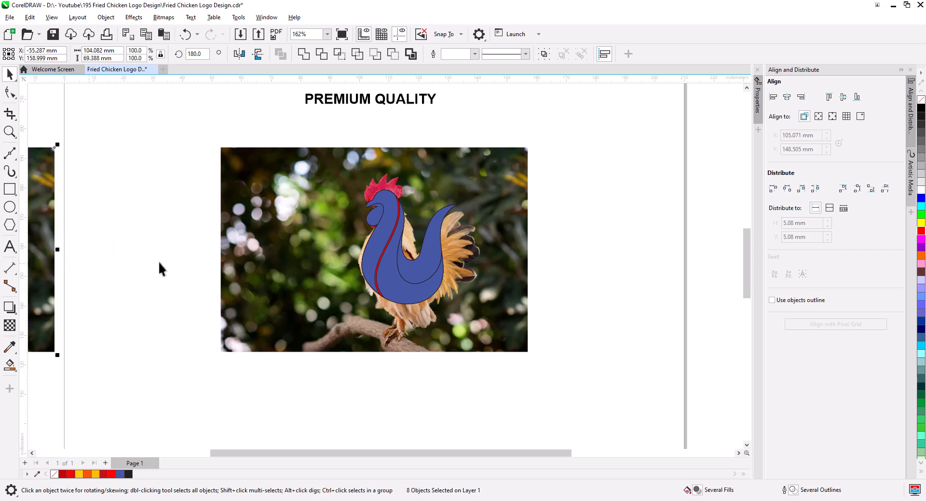
pyautogui.click(299, 232)
pyautogui.press('Delete')
# Delete the leftover red silhouette showing through the neck gap.
pyautogui.scroll(4, 418, 266)
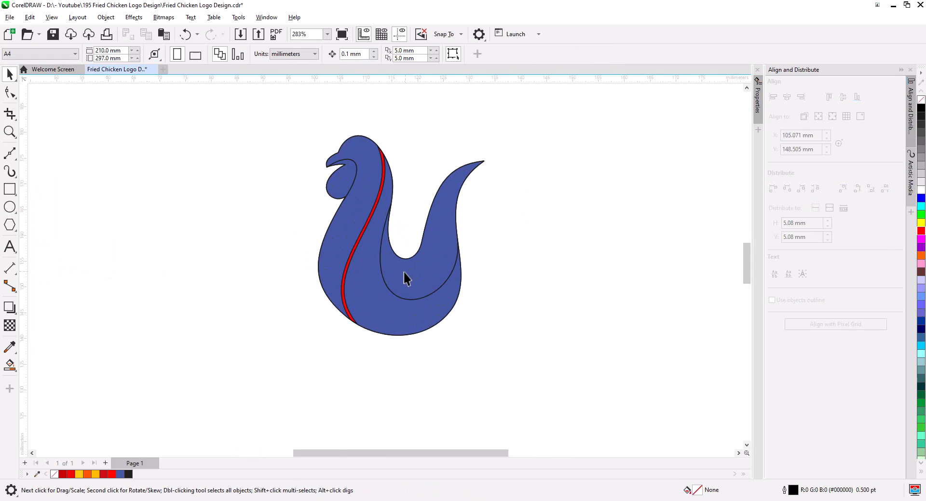
pyautogui.moveTo(380, 140); pyautogui.dragTo(377, 175)
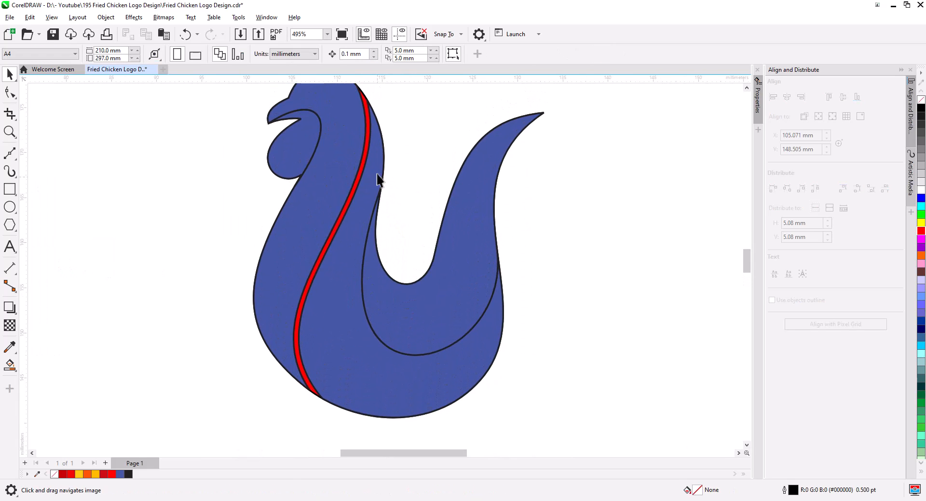
pyautogui.click(366, 104)
pyautogui.press('Delete')
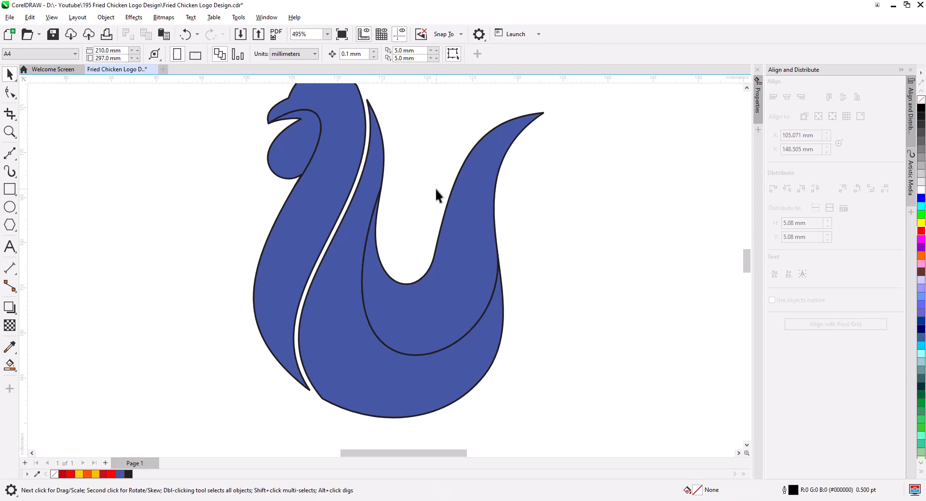
# Make a slightly offset copy of the body shape and remove its fill.
pyautogui.scroll(-2, 435, 195)
pyautogui.moveTo(428, 192); pyautogui.dragTo(420, 215)
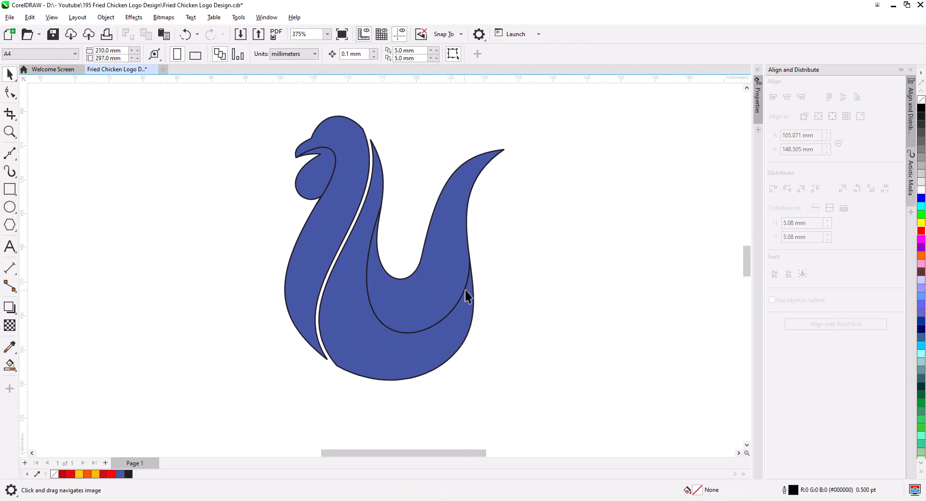
pyautogui.moveTo(457, 279); pyautogui.dragTo(380, 263)
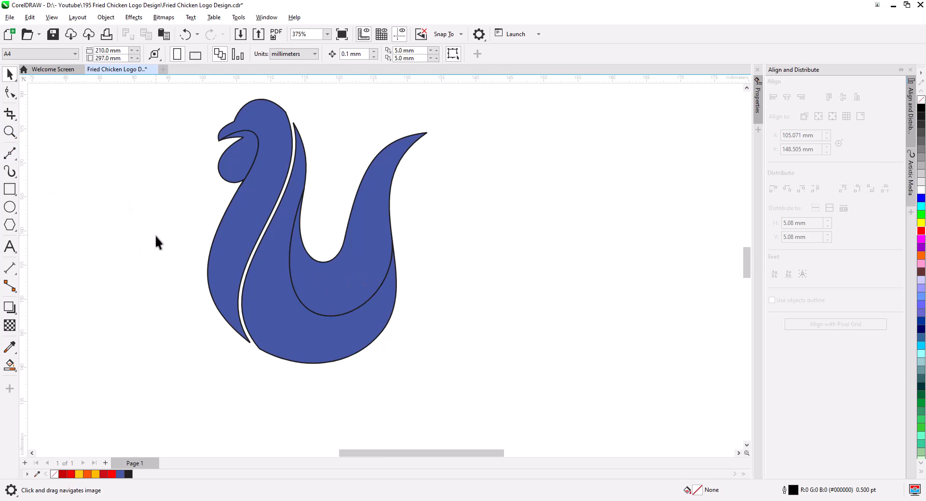
pyautogui.click(362, 244)
pyautogui.keyDown('shift'); pyautogui.click(378, 327); pyautogui.keyUp('shift')
pyautogui.moveTo(376, 329); pyautogui.dragTo(393, 337)
pyautogui.click(414, 355)
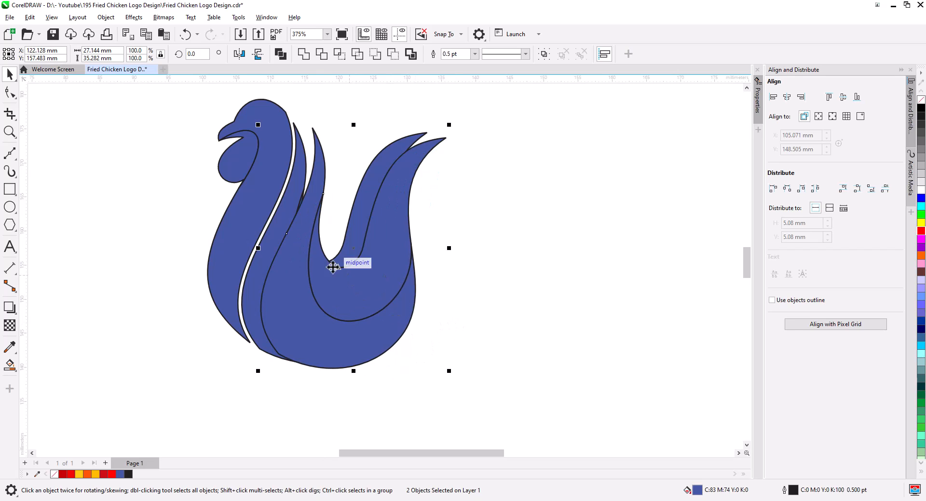
pyautogui.click(303, 54)
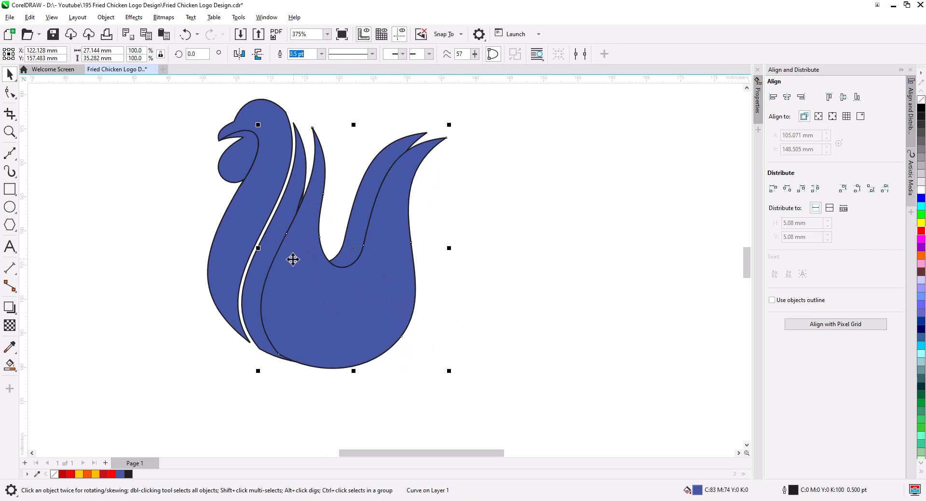
pyautogui.click(921, 101)
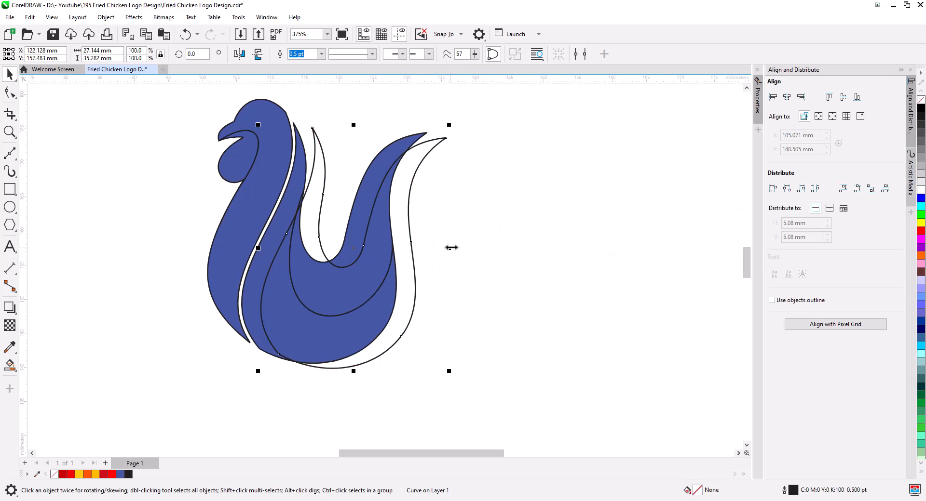
# Draw a straight line from the copied tail's tip down to the bottom of the body.
pyautogui.scroll(1, 457, 243)
pyautogui.moveTo(479, 213); pyautogui.dragTo(448, 217)
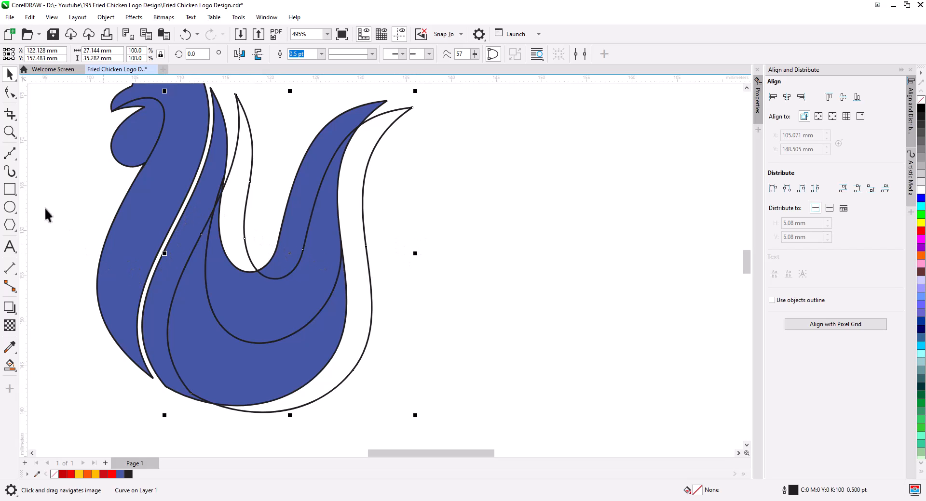
pyautogui.click(10, 155)
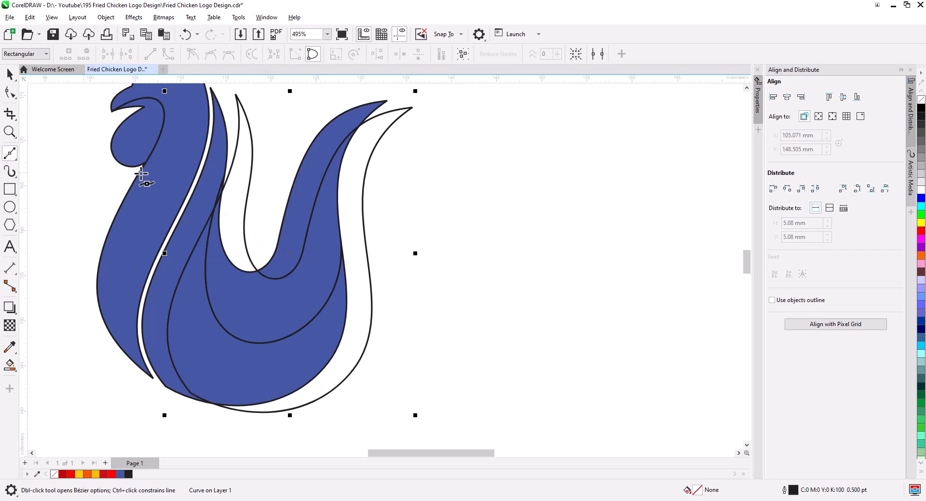
pyautogui.click(413, 108)
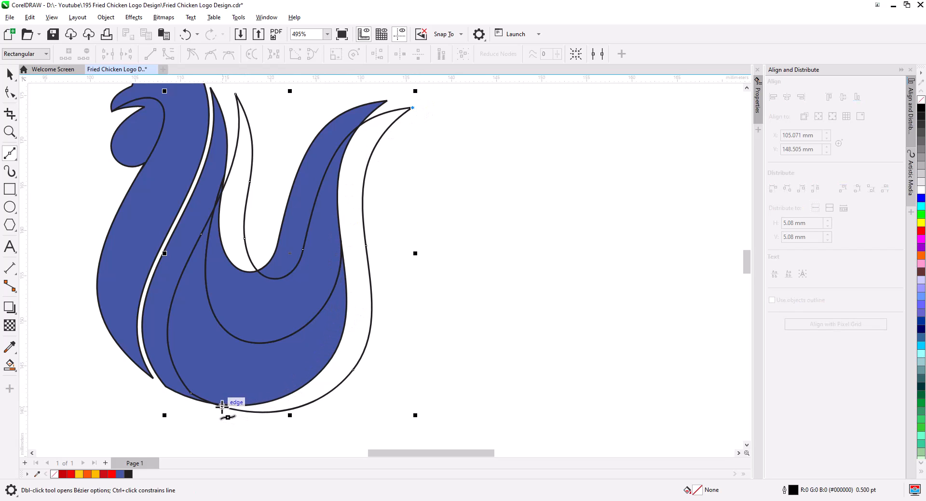
pyautogui.click(198, 426)
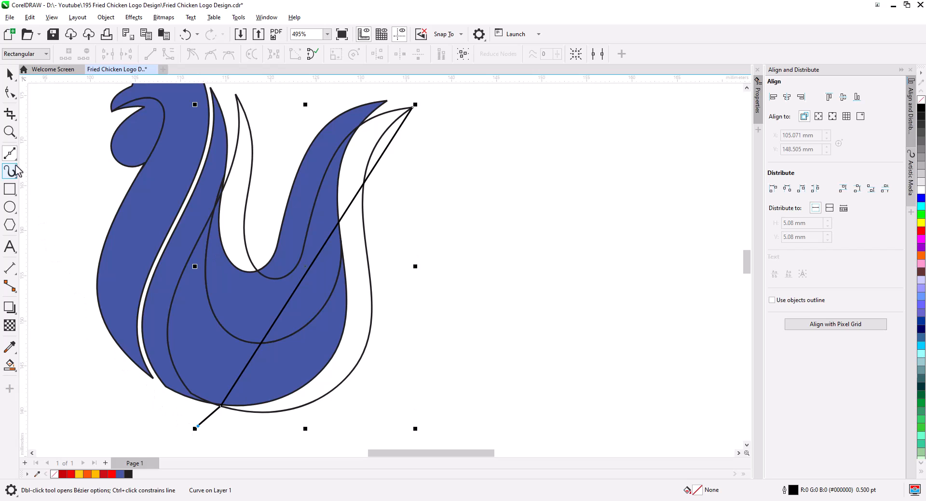
pyautogui.click(8, 96)
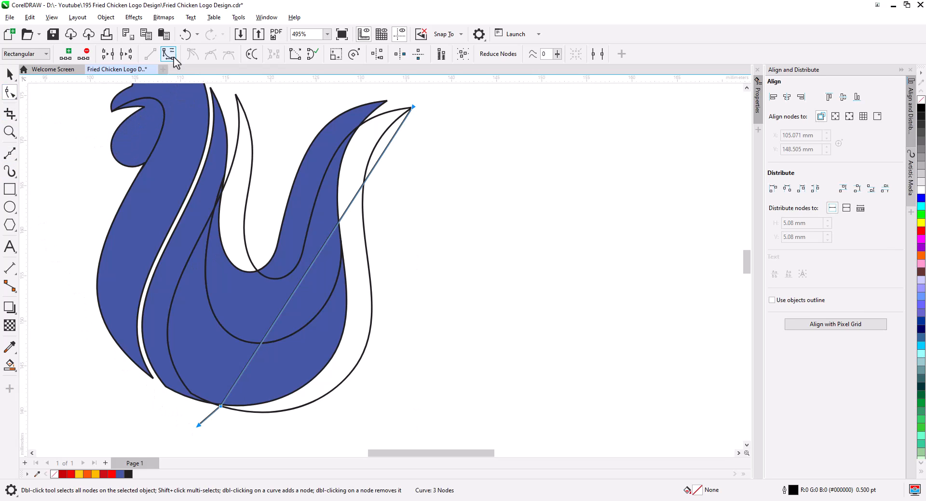
# Bend the straight line into a curve that follows the offset copy's right outline up to the tail tip.
pyautogui.moveTo(393, 89); pyautogui.dragTo(395, 95)
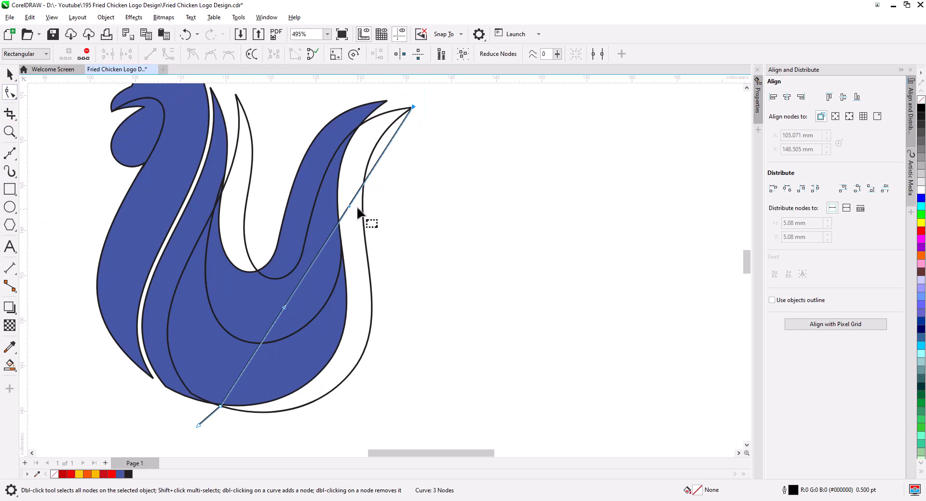
pyautogui.moveTo(350, 207); pyautogui.dragTo(332, 131)
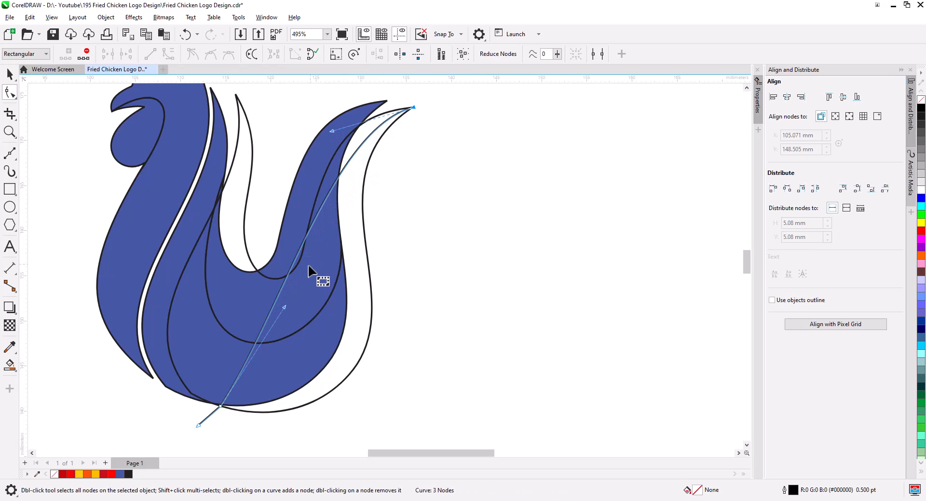
pyautogui.moveTo(284, 307); pyautogui.dragTo(382, 366)
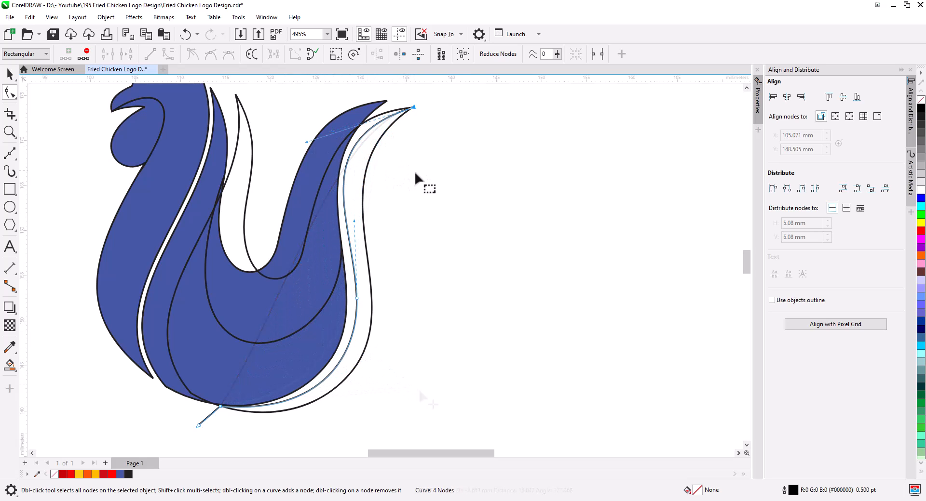
pyautogui.scroll(4, 403, 163)
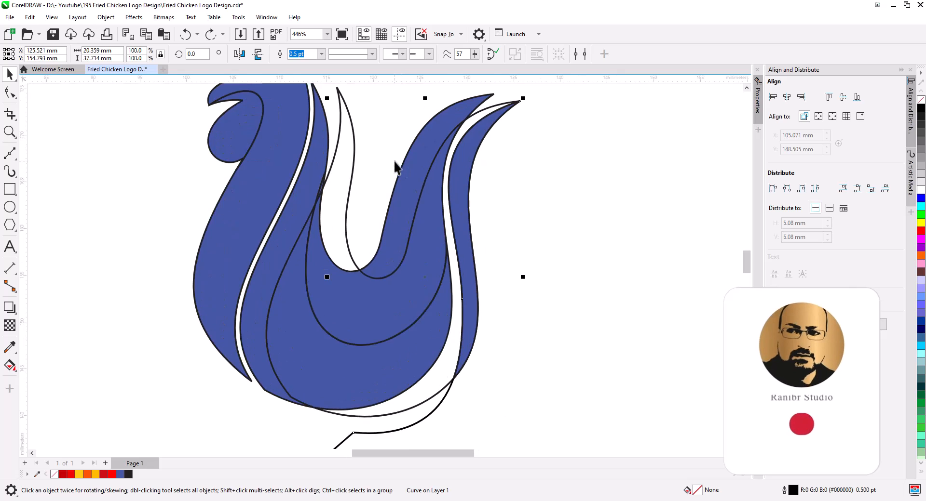
# Delete the offset outline copy and its leftover piece below the body.
pyautogui.scroll(-3, 449, 202)
pyautogui.moveTo(467, 239); pyautogui.dragTo(451, 209)
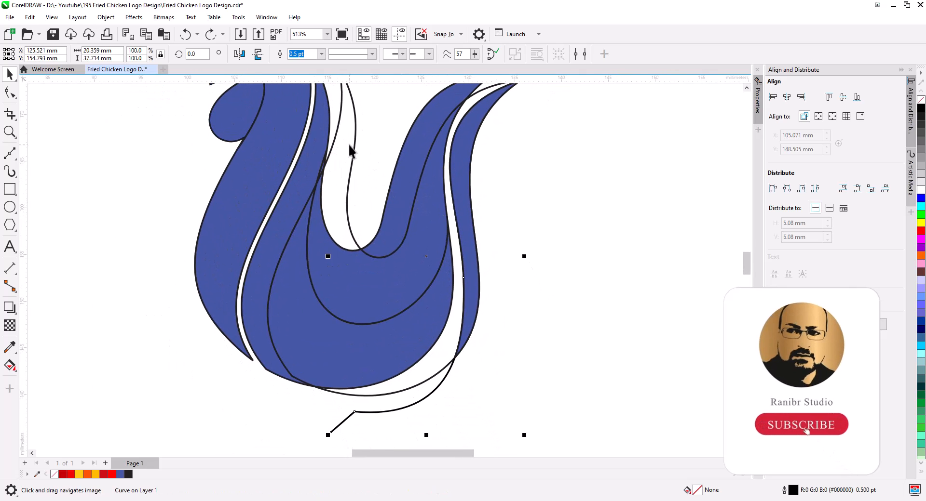
pyautogui.click(357, 139)
pyautogui.click(354, 139)
pyautogui.press('Delete')
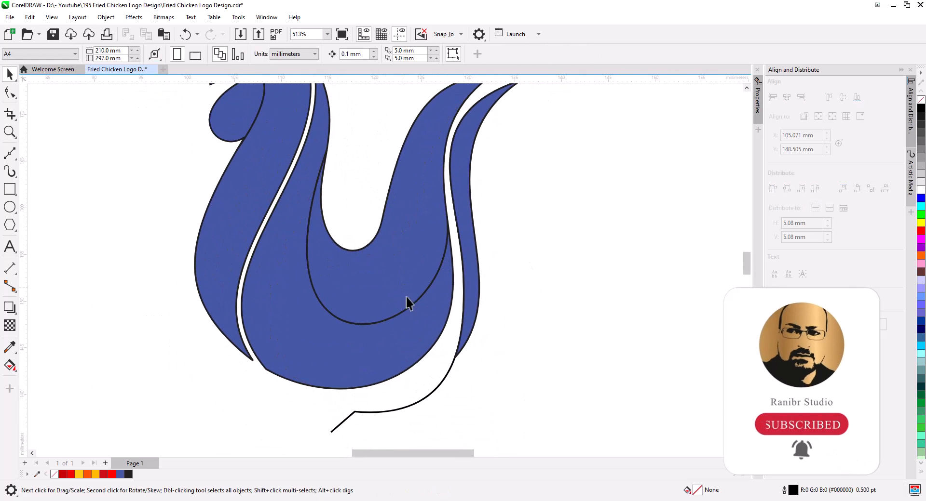
pyautogui.click(432, 394)
pyautogui.press('Delete')
# Delete a node near the new tail feather's lower tip and reshape that tip.
pyautogui.click(468, 341)
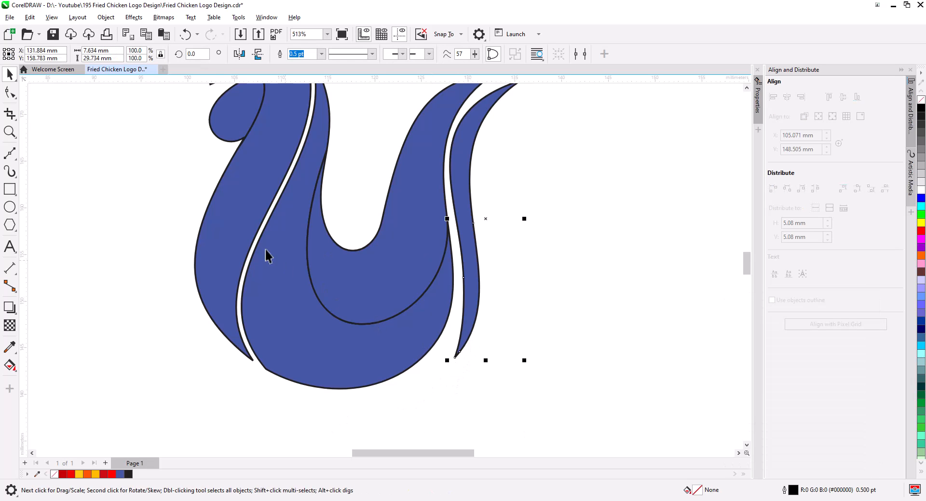
pyautogui.click(4, 100)
pyautogui.scroll(3, 494, 344)
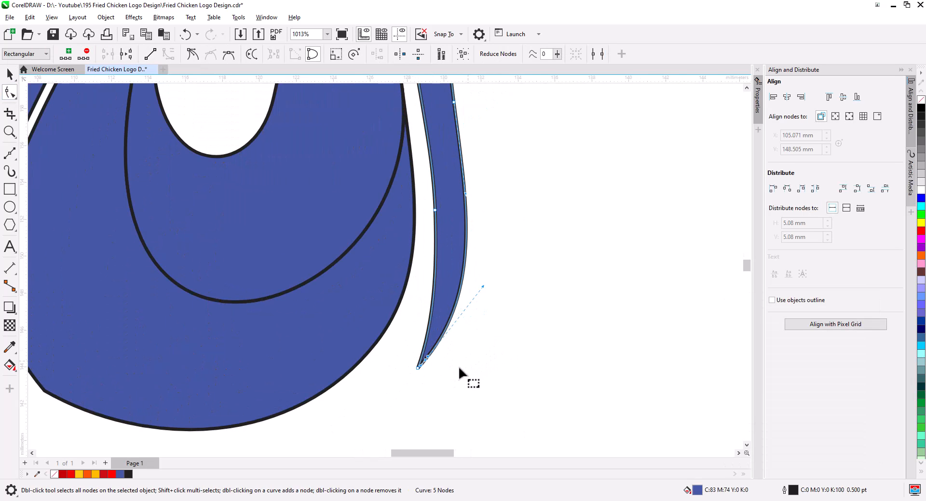
pyautogui.moveTo(423, 332); pyautogui.dragTo(424, 333)
pyautogui.press('Delete')
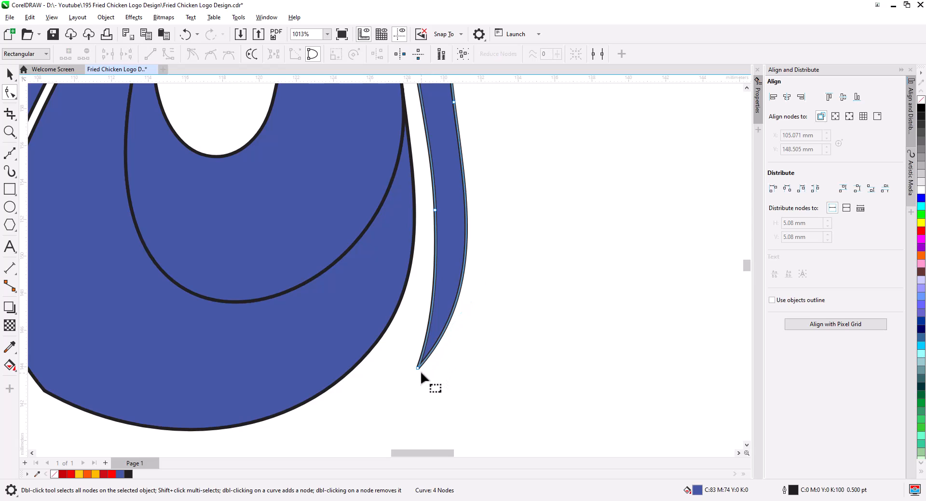
pyautogui.moveTo(417, 368); pyautogui.dragTo(401, 314)
pyautogui.moveTo(460, 281); pyautogui.dragTo(425, 366)
pyautogui.scroll(-2, 426, 365)
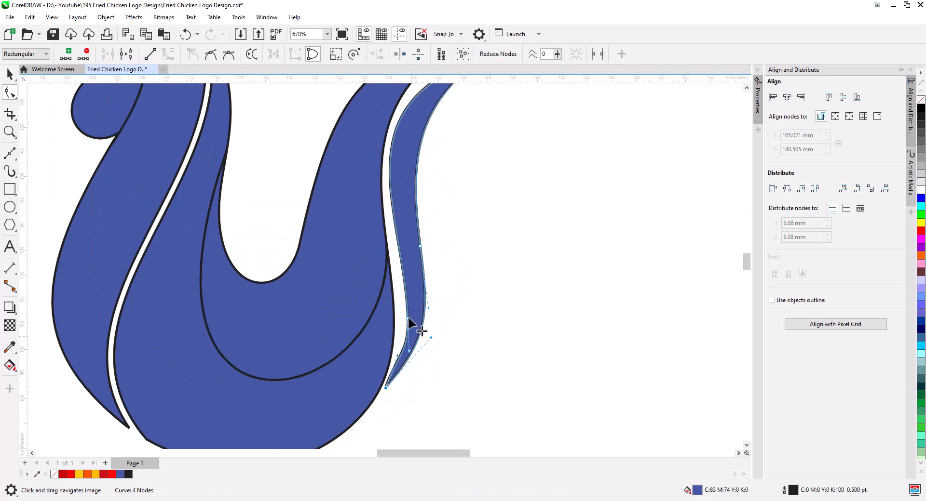
pyautogui.moveTo(408, 318); pyautogui.dragTo(402, 298)
pyautogui.moveTo(399, 356); pyautogui.dragTo(406, 351)
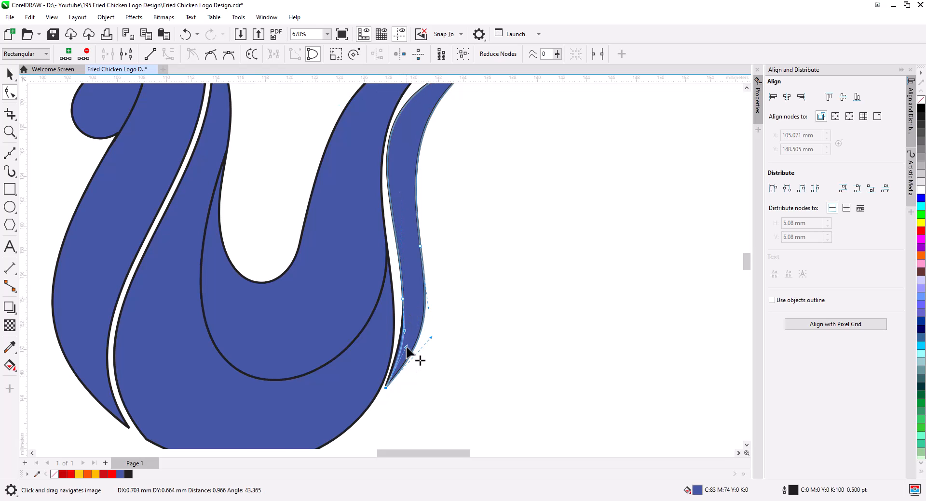
# Smooth the new tail feather's inner curve by adjusting its nodes and handles.
pyautogui.scroll(2, 440, 172)
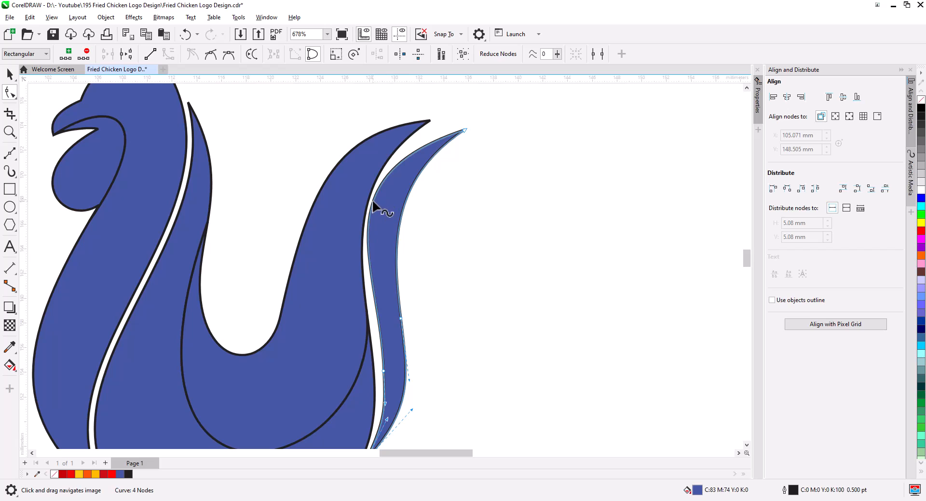
pyautogui.moveTo(373, 202); pyautogui.dragTo(378, 202)
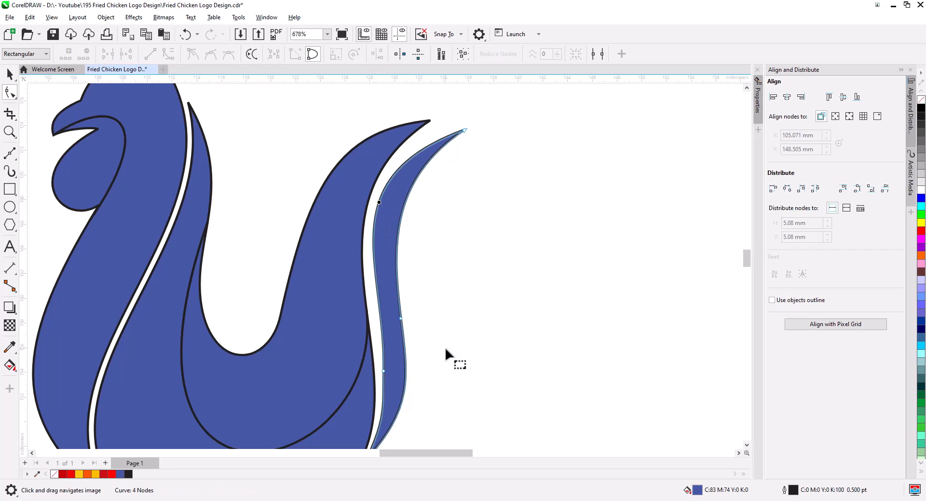
pyautogui.moveTo(384, 371); pyautogui.dragTo(387, 372)
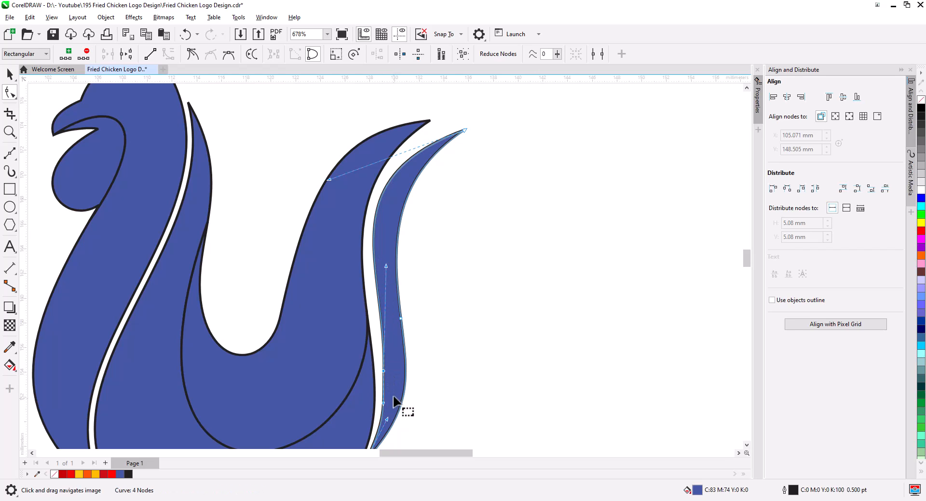
pyautogui.moveTo(385, 266); pyautogui.dragTo(382, 289)
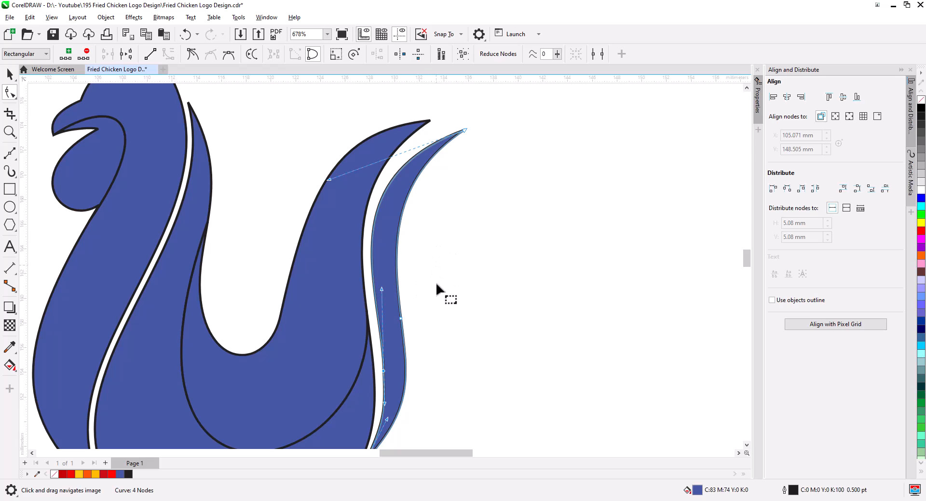
pyautogui.click(429, 343)
pyautogui.moveTo(361, 336); pyautogui.dragTo(366, 313)
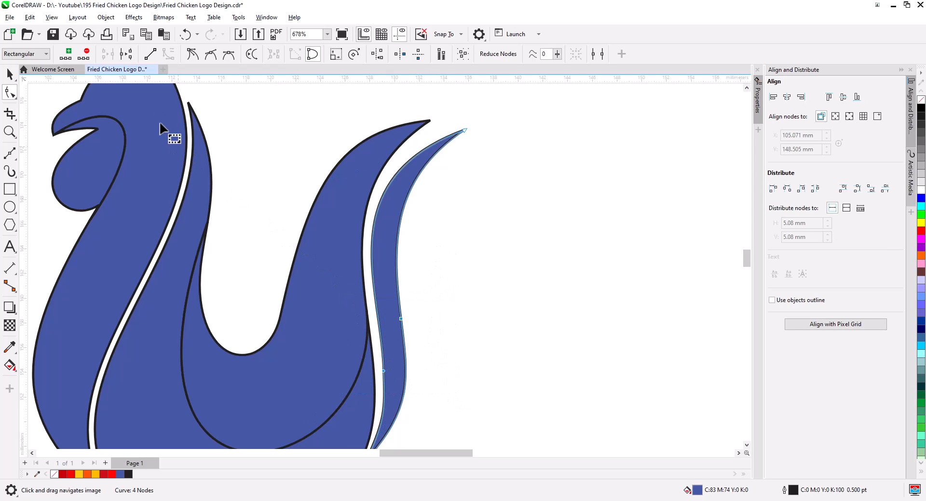
pyautogui.scroll(-3, 305, 246)
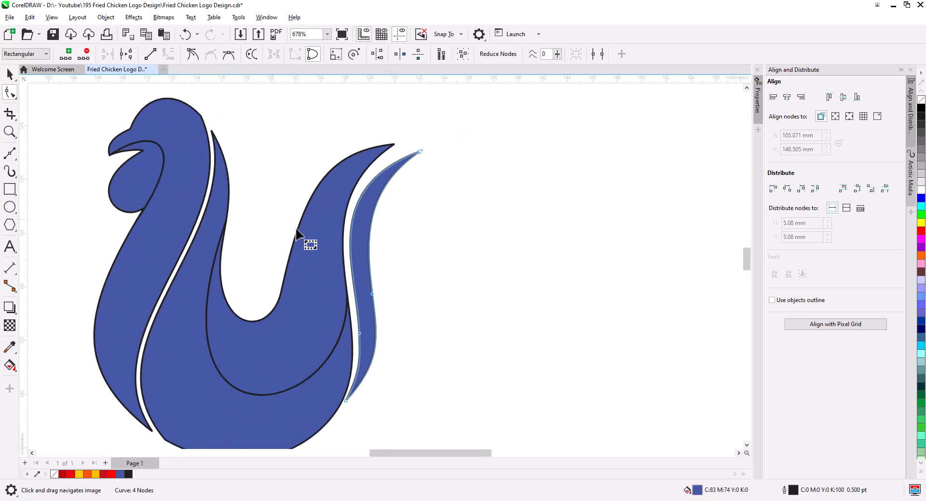
# Apply an orange-to-yellow fountain fill to the wattle shape below the beak.
pyautogui.click(10, 74)
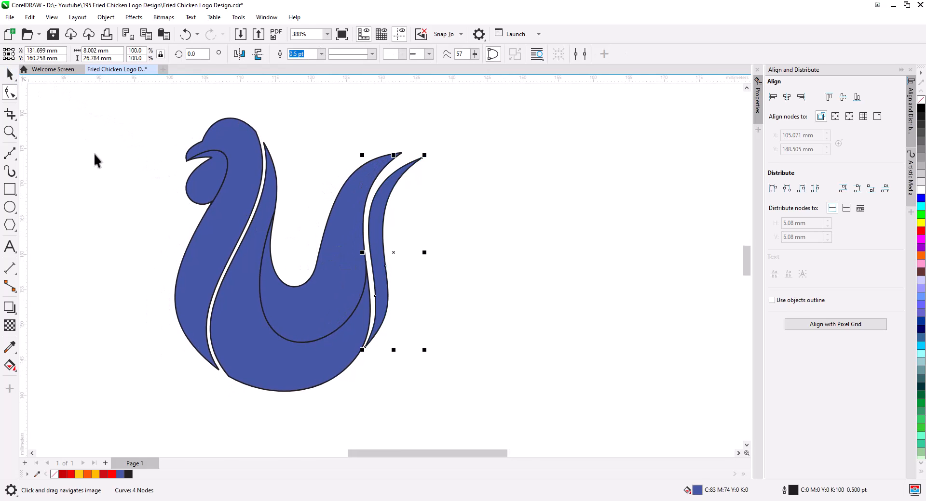
pyautogui.click(96, 155)
pyautogui.click(189, 179)
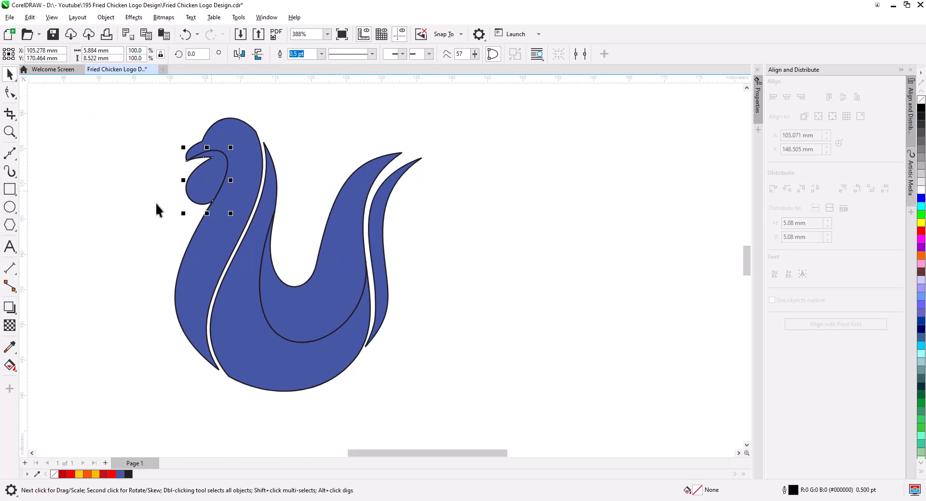
pyautogui.click(11, 368)
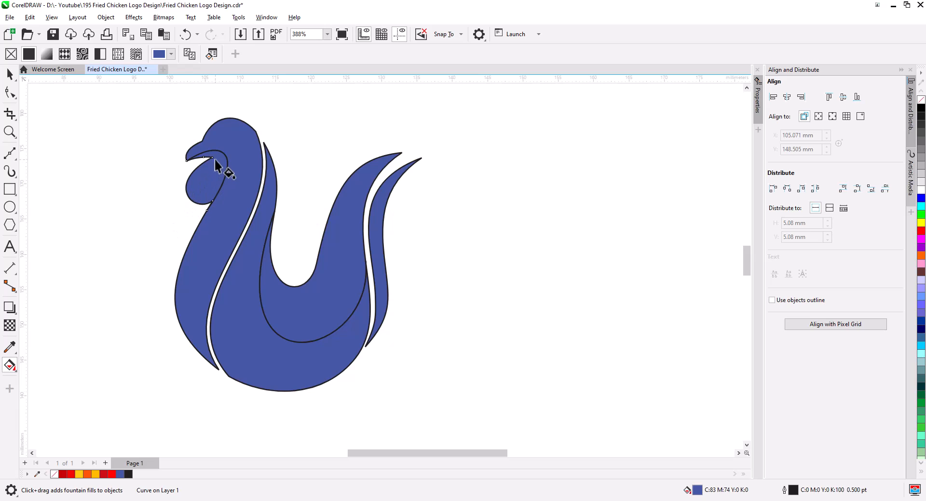
pyautogui.moveTo(207, 184); pyautogui.dragTo(203, 193)
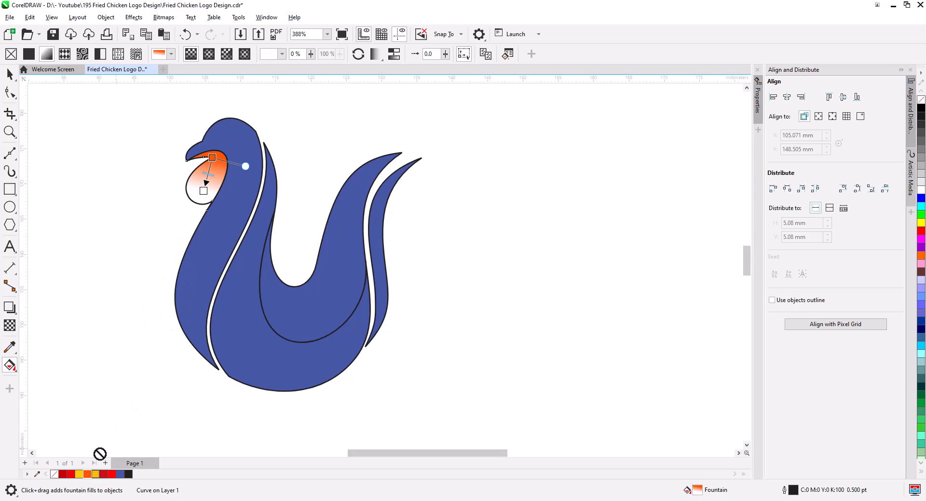
pyautogui.moveTo(206, 199); pyautogui.dragTo(201, 202)
pyautogui.click(232, 146)
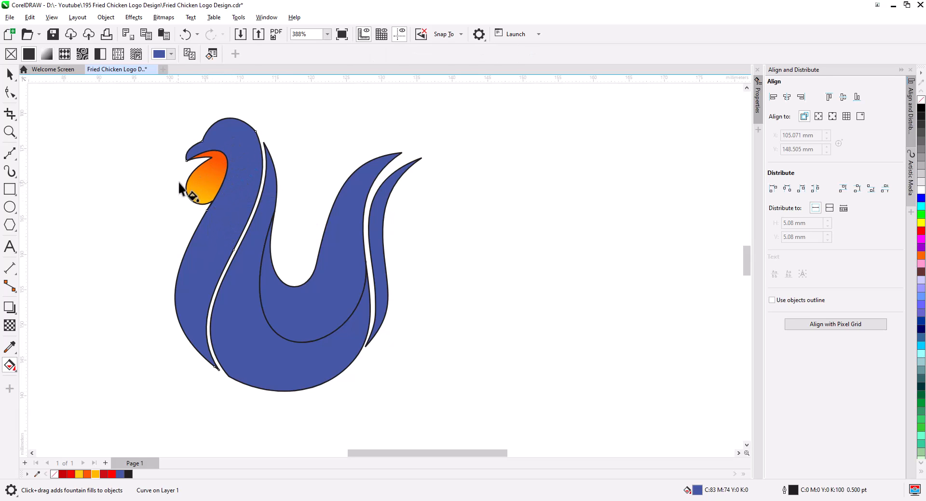
# Copy the wattle's fountain fill onto the head and body, the neck stripe and the outer tail feather.
pyautogui.press('space')
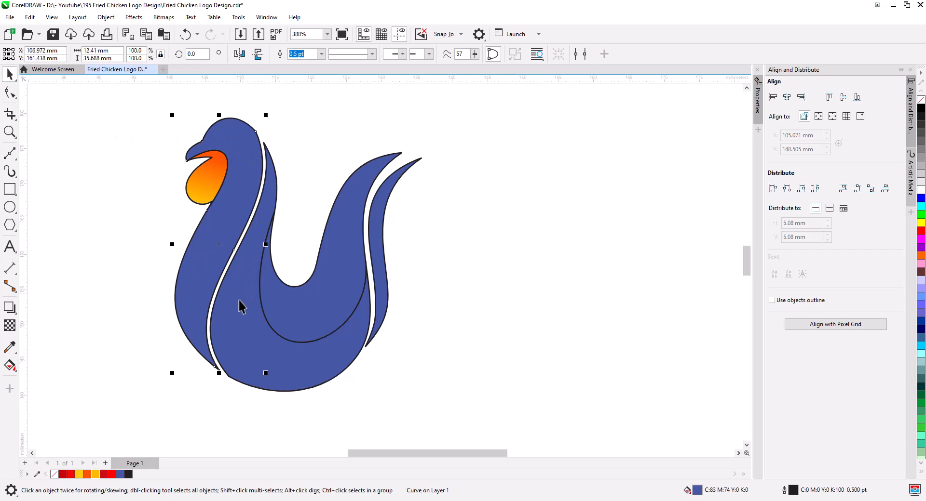
pyautogui.keyDown('shift'); pyautogui.click(279, 312); pyautogui.keyUp('shift')
pyautogui.keyDown('shift'); pyautogui.click(381, 291); pyautogui.keyUp('shift')
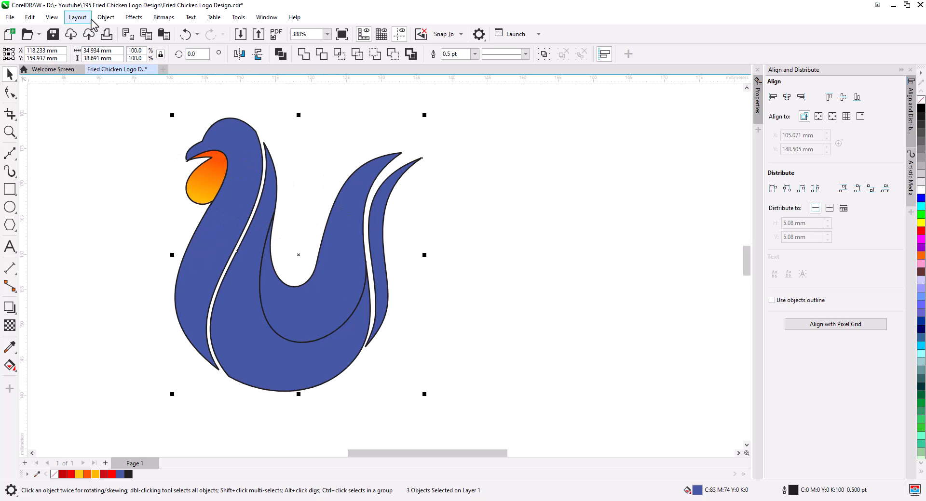
pyautogui.click(29, 17)
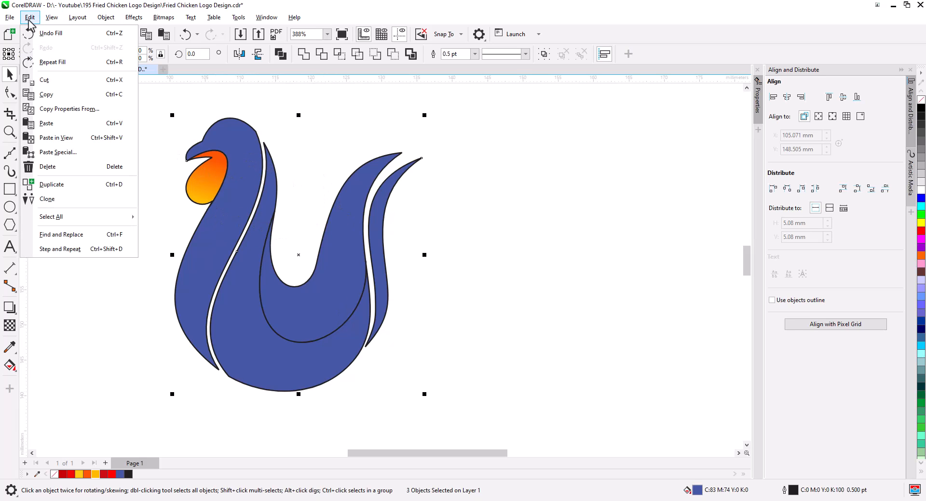
pyautogui.click(58, 110)
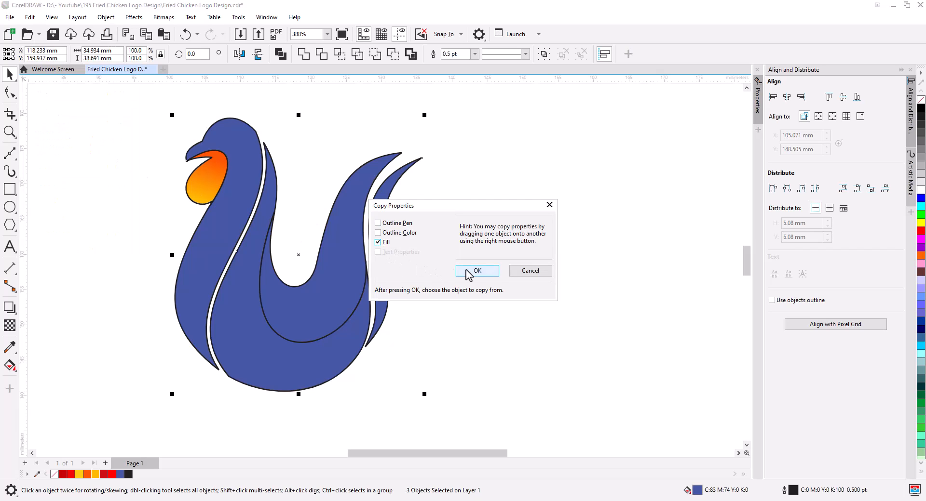
pyautogui.click(475, 271)
pyautogui.click(209, 186)
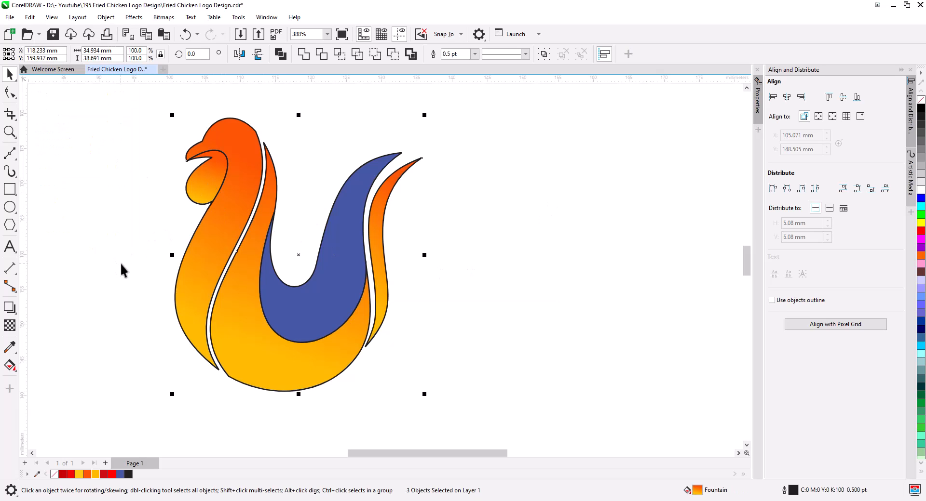
# Reshape the top tip of the neck stripe so it sits against the head outline.
pyautogui.click(137, 297)
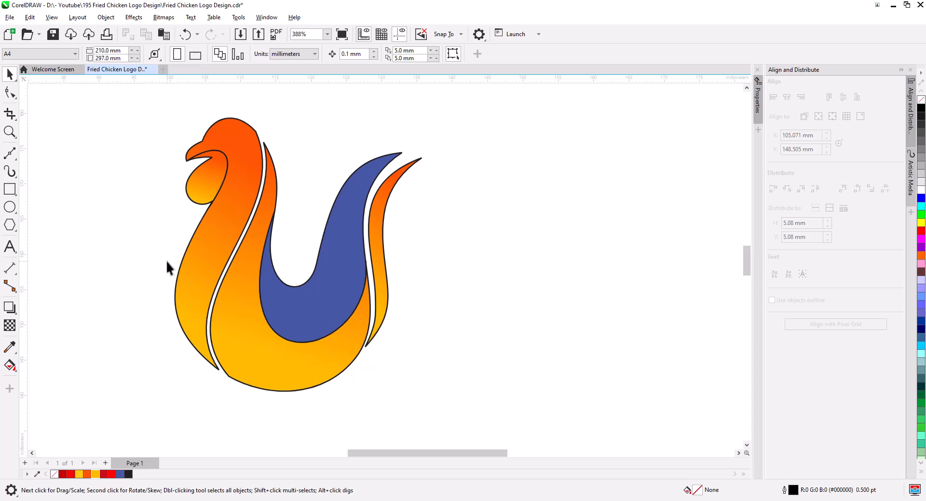
pyautogui.moveTo(143, 202); pyautogui.dragTo(139, 293)
pyautogui.scroll(2, 236, 222)
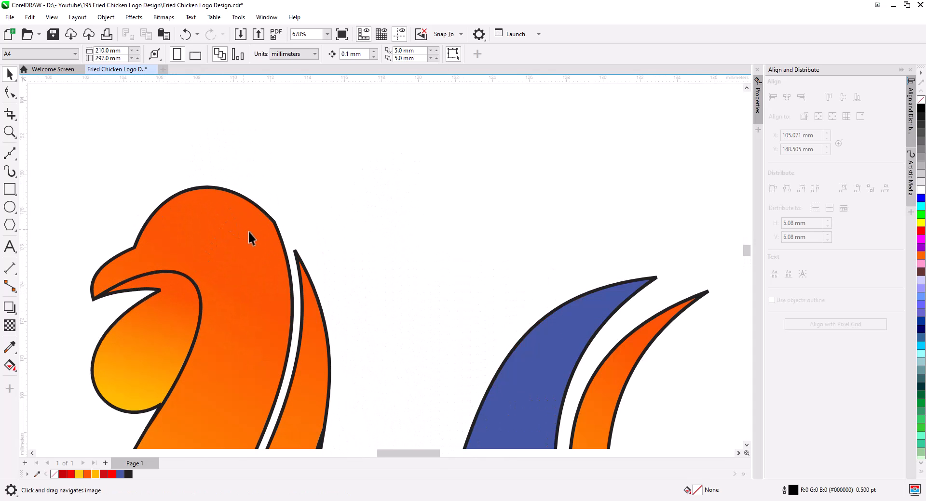
pyautogui.click(249, 233)
pyautogui.press('F10')
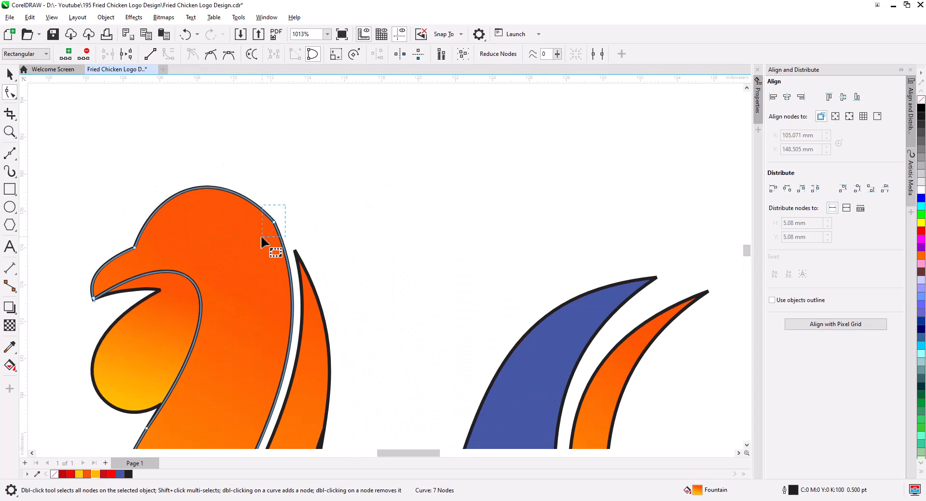
pyautogui.click(211, 54)
pyautogui.moveTo(248, 266); pyautogui.dragTo(219, 206)
pyautogui.moveTo(304, 259); pyautogui.dragTo(295, 231)
pyautogui.click(243, 164)
pyautogui.click(269, 197)
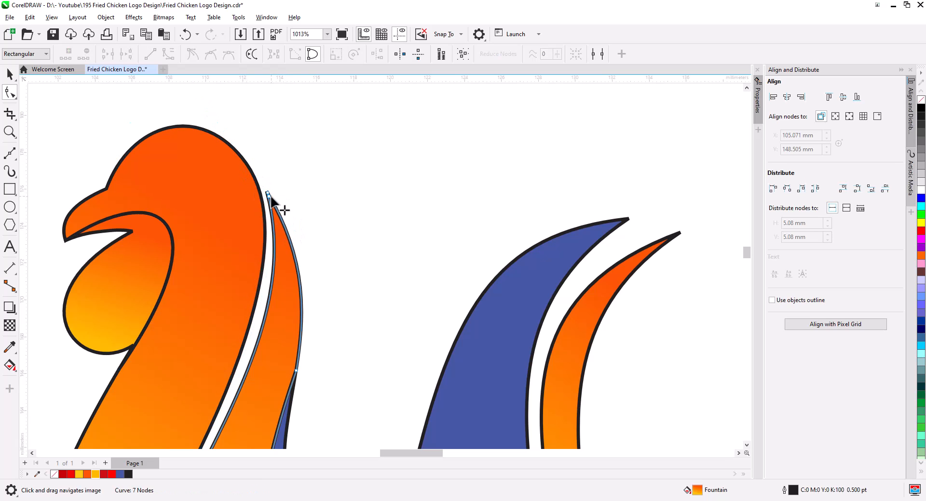
pyautogui.moveTo(270, 197); pyautogui.dragTo(277, 205)
pyautogui.scroll(-2, 331, 251)
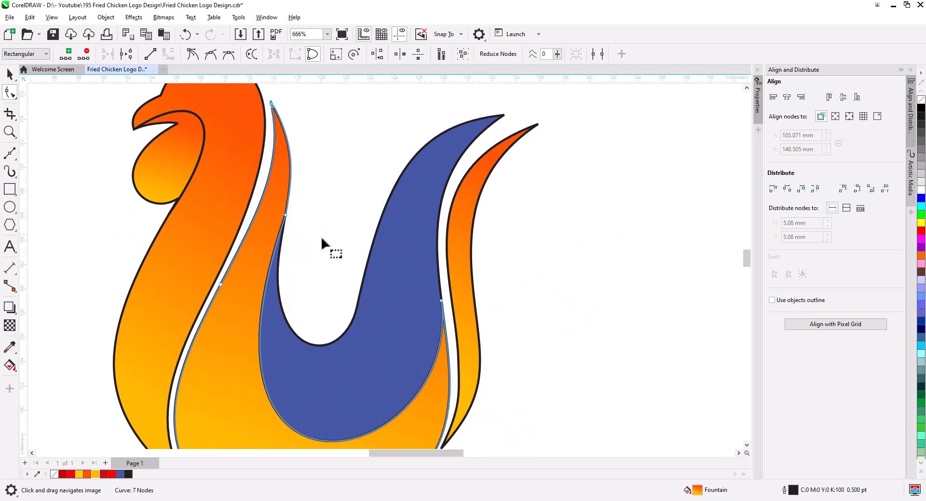
pyautogui.scroll(1, 300, 196)
pyautogui.click(443, 34)
pyautogui.scroll(1, 296, 178)
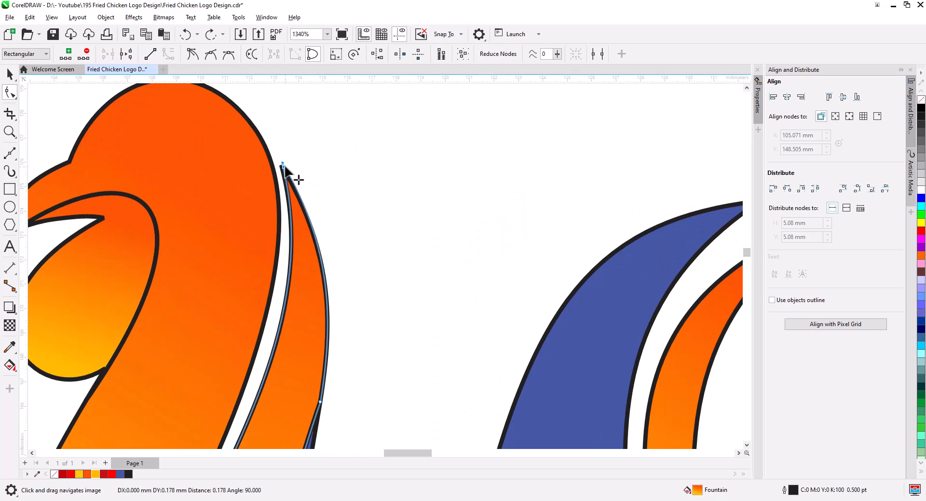
pyautogui.scroll(-4, 330, 238)
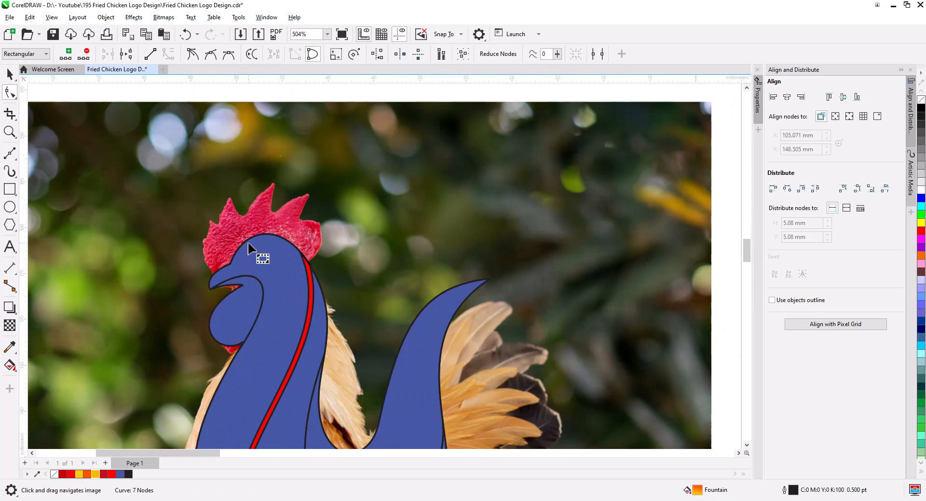
pyautogui.press('space')
pyautogui.moveTo(215, 218); pyautogui.dragTo(157, 239)
# Draw a five-node line over the comb, starting and ending on the head outline.
pyautogui.click(10, 154)
pyautogui.click(185, 273)
pyautogui.click(194, 237)
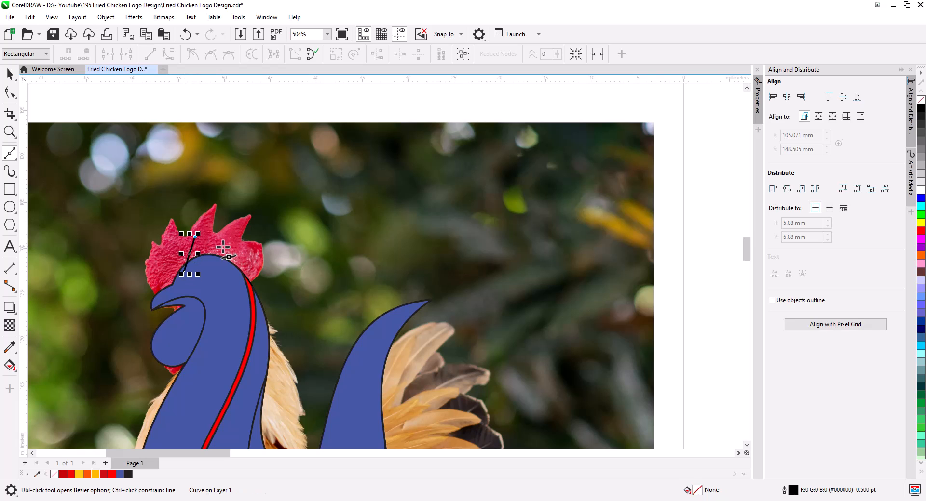
pyautogui.click(229, 243)
pyautogui.click(254, 265)
pyautogui.click(236, 286)
# Convert the comb line to curves and bend its segments into rounded comb lobes.
pyautogui.click(10, 92)
pyautogui.scroll(2, 195, 246)
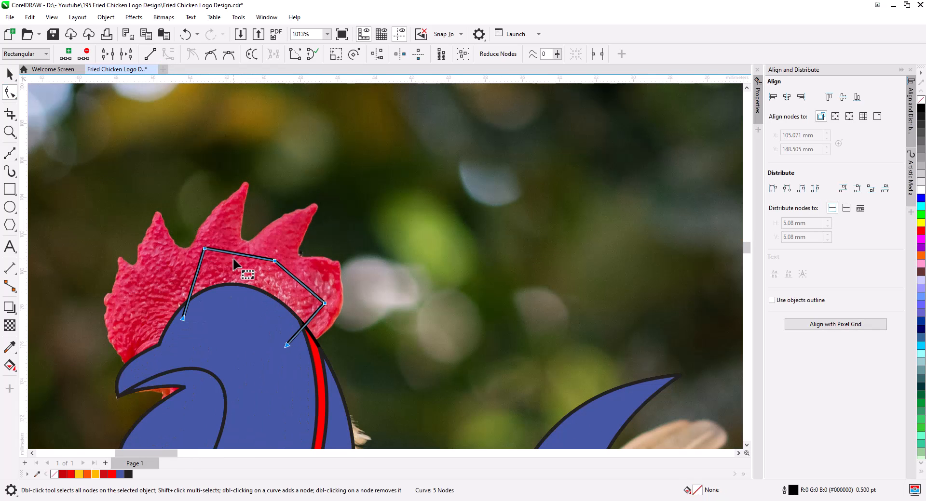
pyautogui.moveTo(229, 252); pyautogui.dragTo(185, 243)
pyautogui.click(211, 54)
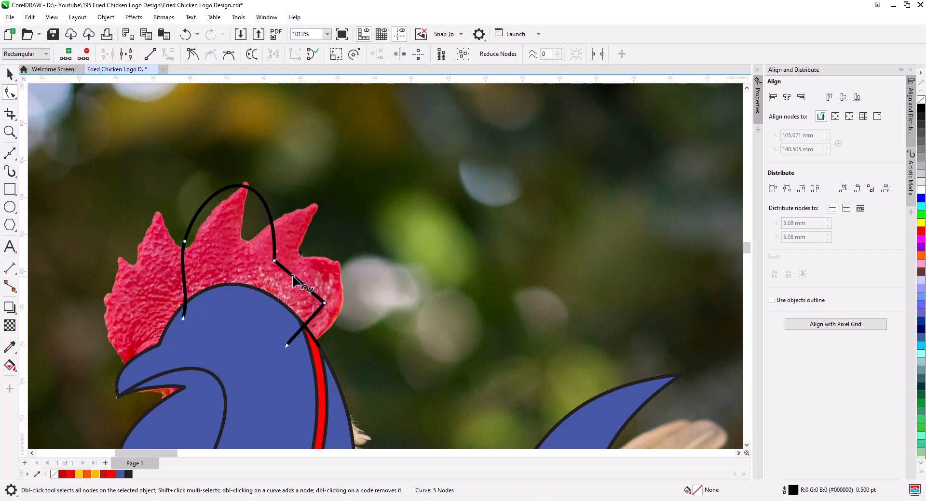
pyautogui.moveTo(292, 275); pyautogui.dragTo(320, 247)
pyautogui.moveTo(354, 314); pyautogui.dragTo(264, 245)
pyautogui.moveTo(324, 304); pyautogui.dragTo(295, 286)
pyautogui.click(314, 303)
pyautogui.click(10, 75)
pyautogui.moveTo(253, 236); pyautogui.dragTo(218, 245)
pyautogui.click(270, 238)
pyautogui.click(10, 92)
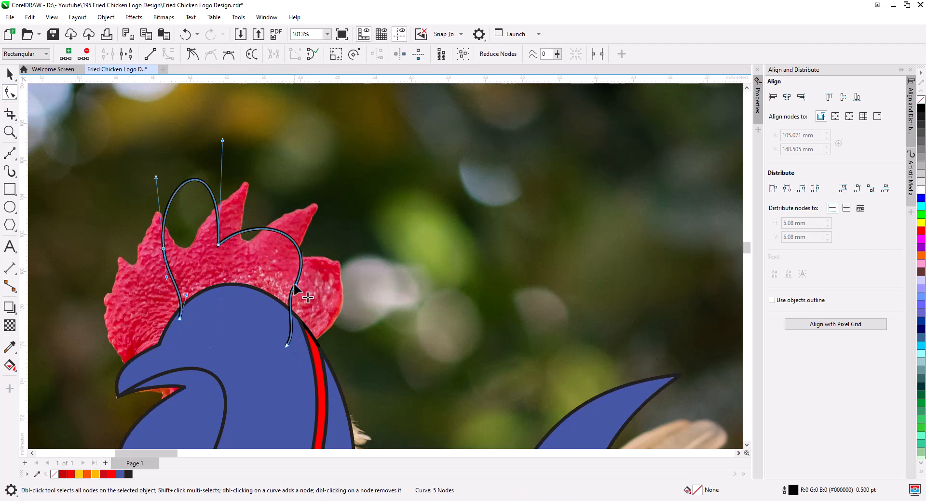
pyautogui.moveTo(294, 284)
pyautogui.mouseDown()
pyautogui.moveTo(269, 271)
pyautogui.moveTo(294, 331)
pyautogui.mouseUp()
# Draw and reshape an extra curve forming the rear comb lobe behind the first two.
pyautogui.click(9, 153)
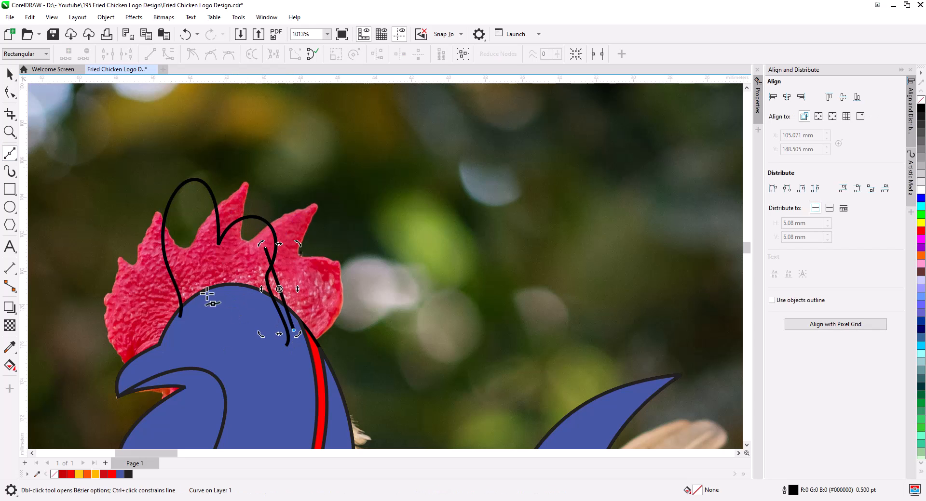
pyautogui.click(10, 92)
pyautogui.click(169, 54)
pyautogui.moveTo(281, 290)
pyautogui.mouseDown()
pyautogui.moveTo(304, 265)
pyautogui.moveTo(259, 272)
pyautogui.moveTo(304, 249)
pyautogui.mouseUp()
pyautogui.click(193, 184)
pyautogui.moveTo(192, 185); pyautogui.dragTo(193, 195)
pyautogui.moveTo(266, 222); pyautogui.dragTo(260, 227)
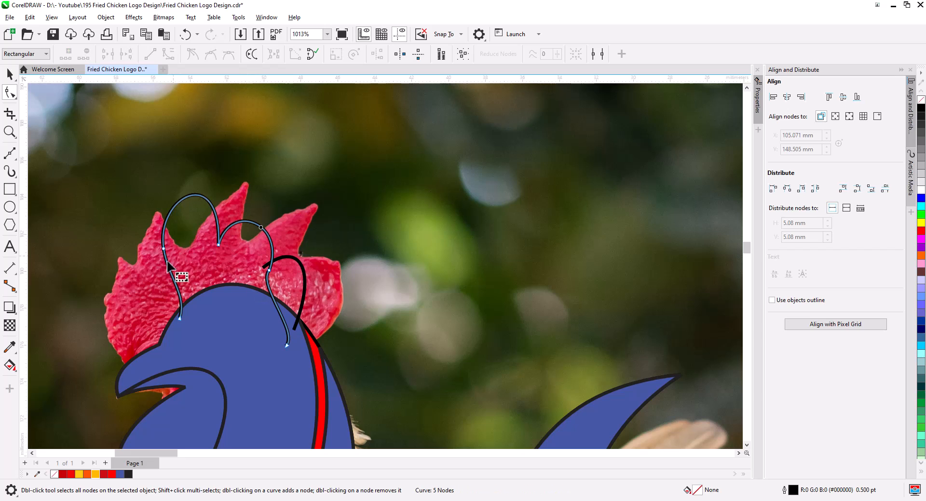
# Fill the enclosed comb regions with the Smart Fill tool.
pyautogui.click(15, 370)
pyautogui.click(30, 380)
pyautogui.click(195, 289)
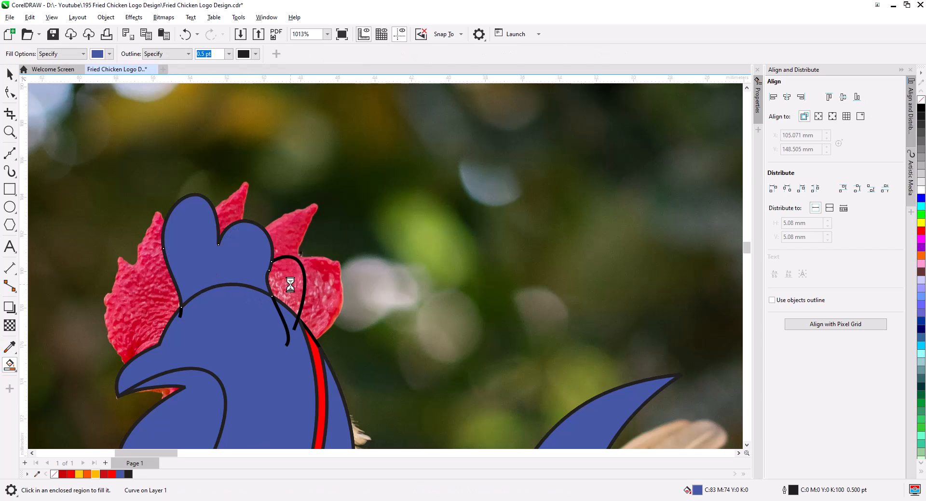
pyautogui.click(289, 284)
# Weld the two new comb shapes into a single object.
pyautogui.click(10, 75)
pyautogui.click(232, 262)
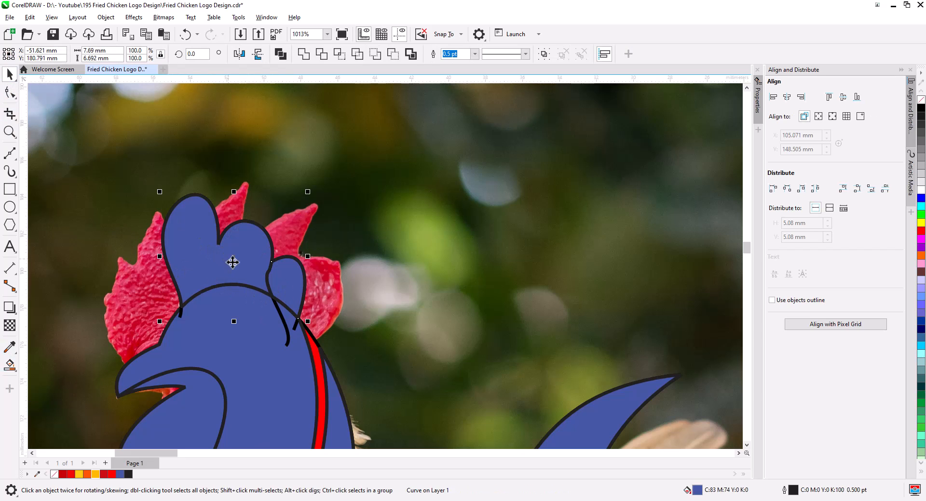
pyautogui.click(304, 54)
# Move the reference photo away from the rooster artwork.
pyautogui.scroll(-5, 306, 123)
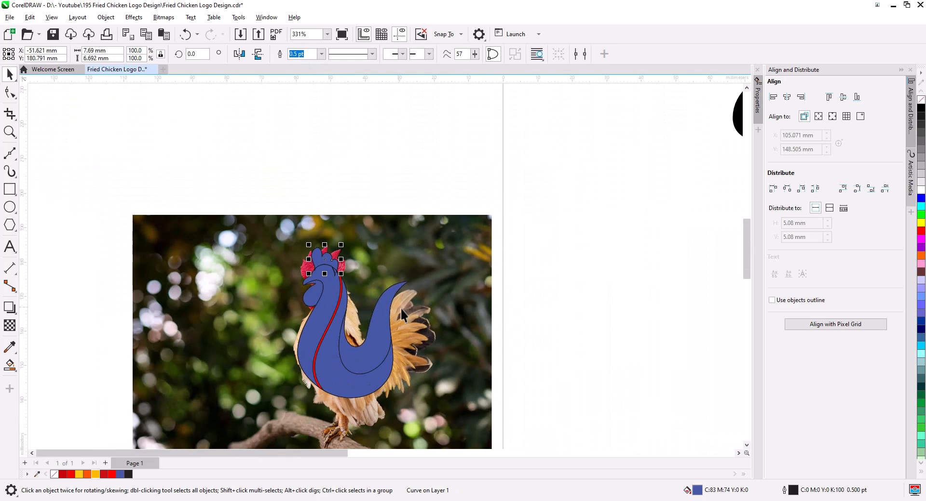
pyautogui.scroll(-3, 400, 307)
pyautogui.moveTo(141, 197); pyautogui.dragTo(411, 270)
pyautogui.click(715, 231)
# Nudge the comb slightly so it sits just behind the top of the head.
pyautogui.scroll(5, 713, 210)
pyautogui.scroll(5, 363, 261)
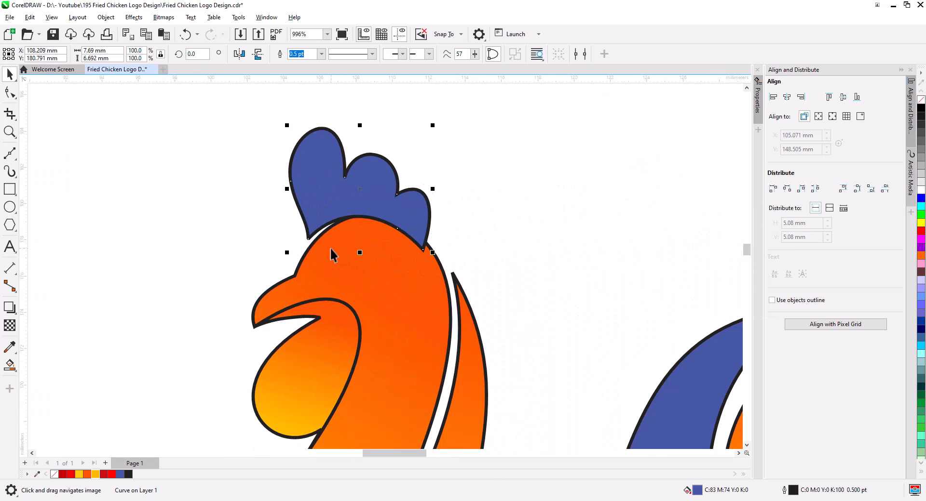
pyautogui.moveTo(310, 237); pyautogui.dragTo(317, 237)
pyautogui.click(448, 35)
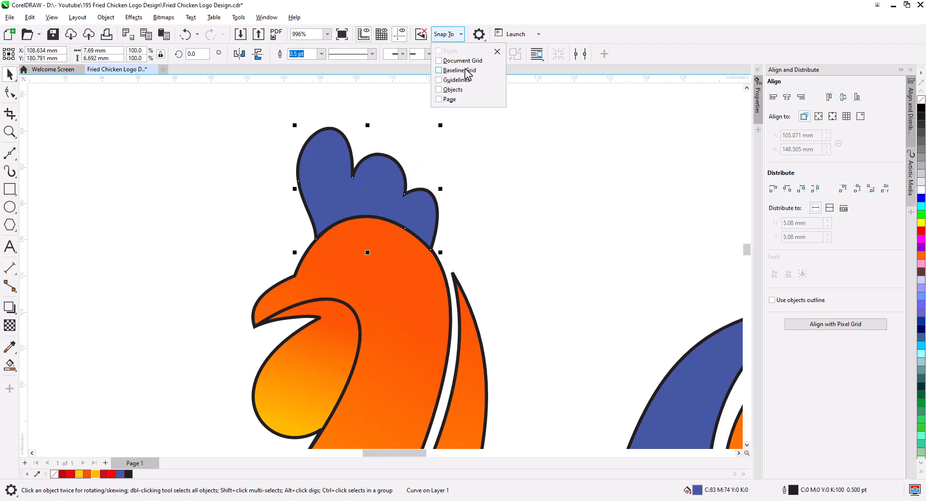
pyautogui.click(499, 151)
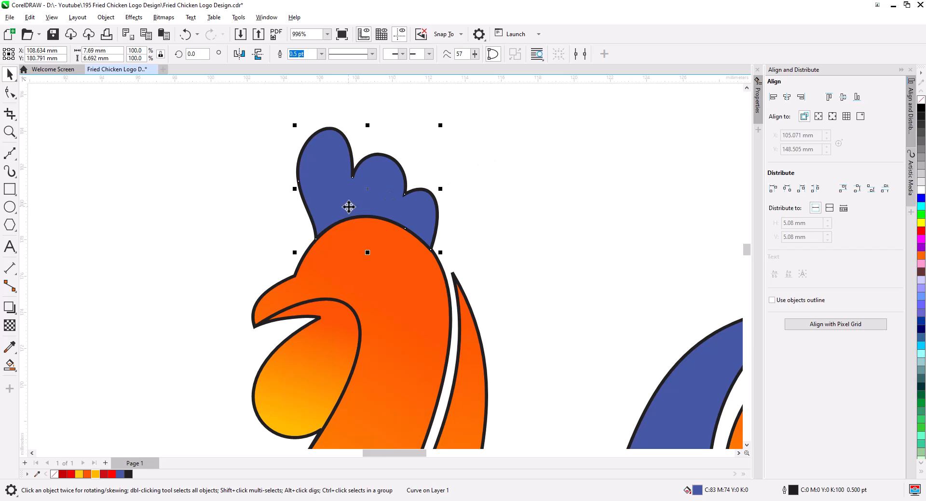
pyautogui.click(317, 239)
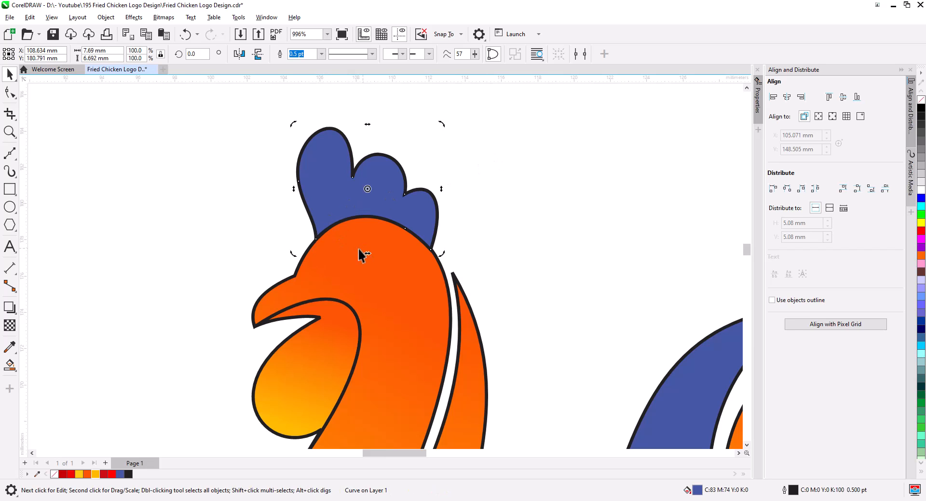
pyautogui.moveTo(316, 238); pyautogui.dragTo(311, 239)
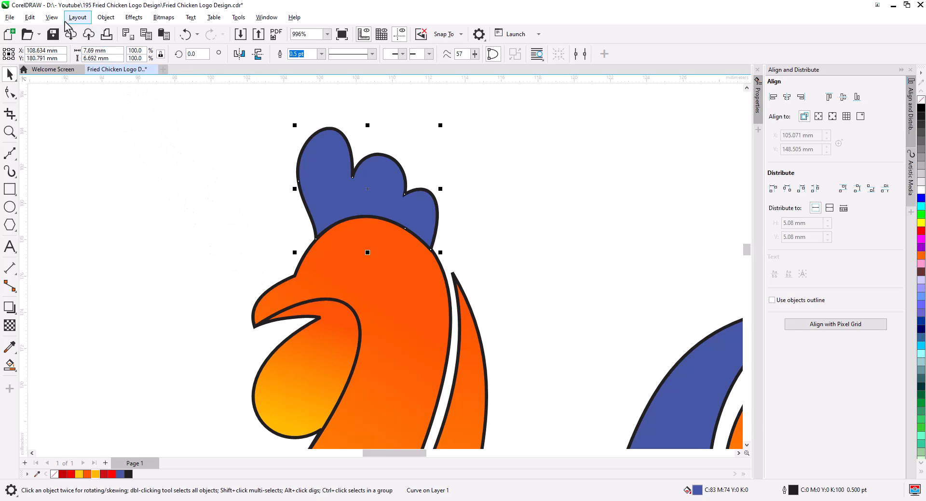
# Copy the head's fill properties onto the comb.
pyautogui.click(29, 17)
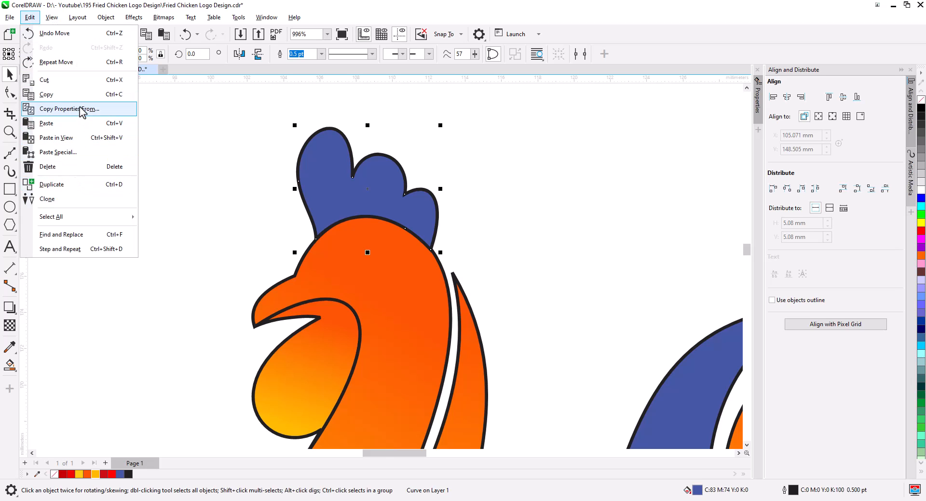
pyautogui.click(77, 109)
pyautogui.click(477, 272)
pyautogui.click(375, 301)
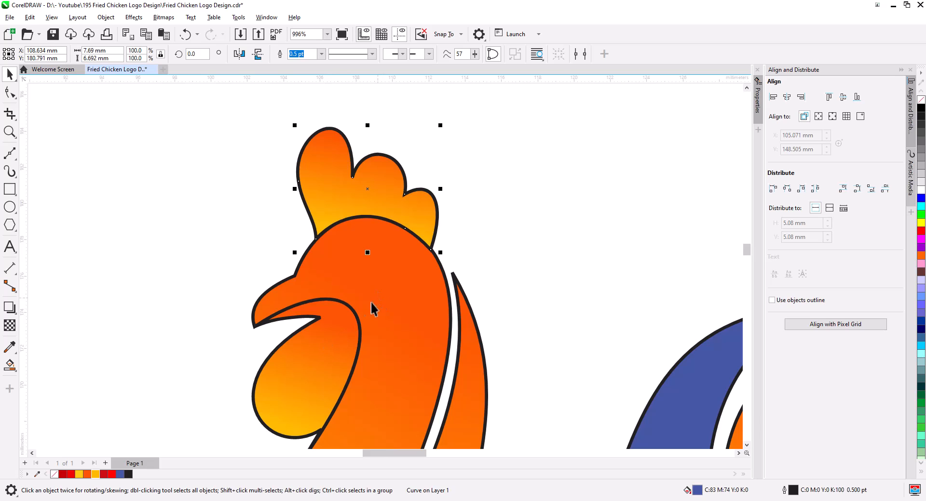
# Edit the wattle's fountain fill with the Interactive Fill tool, repositioning its handles and making one end red.
pyautogui.click(189, 266)
pyautogui.scroll(-1, 368, 305)
pyautogui.scroll(-1, 368, 305)
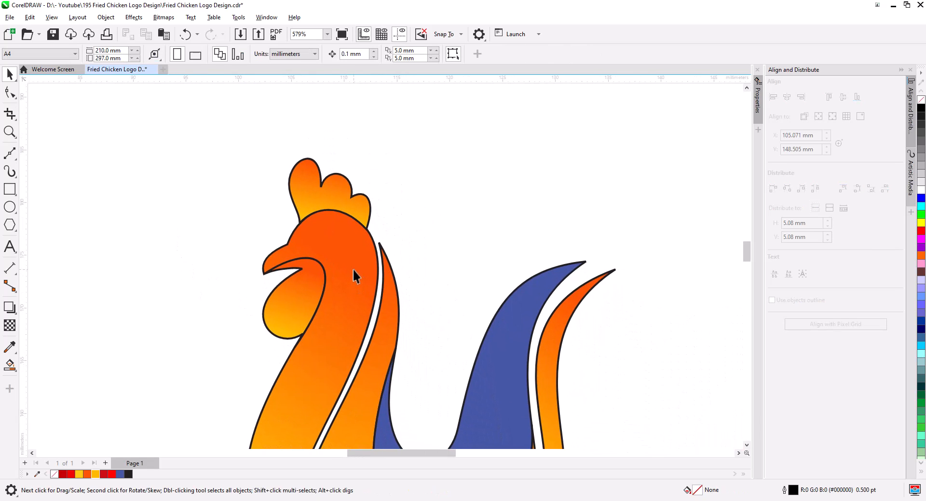
pyautogui.click(293, 302)
pyautogui.click(10, 365)
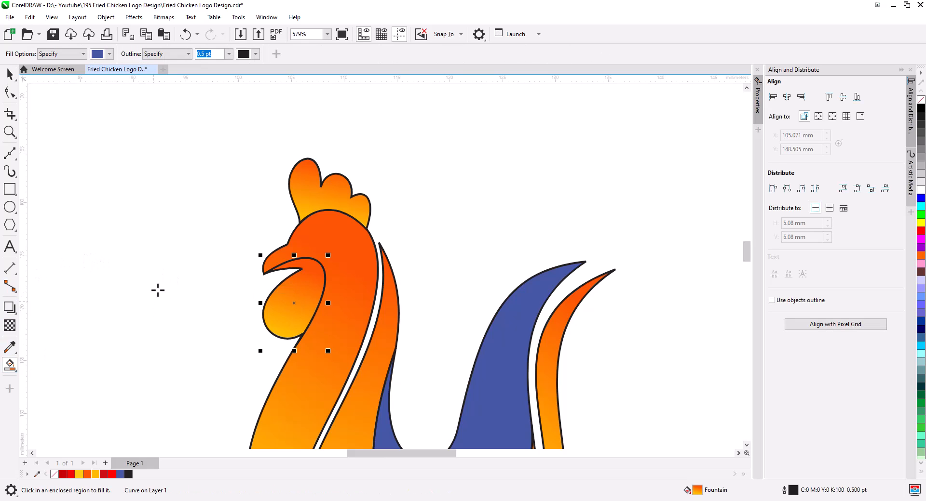
pyautogui.click(9, 369)
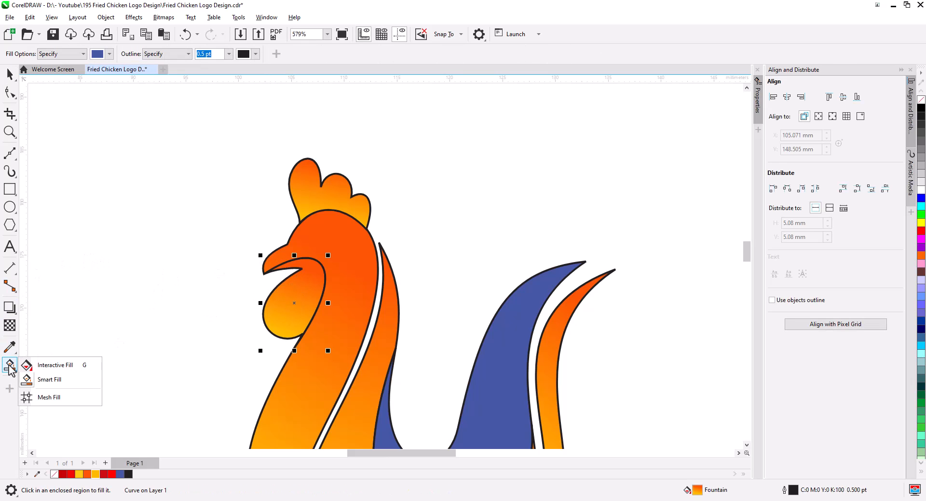
pyautogui.click(43, 366)
pyautogui.moveTo(306, 270); pyautogui.dragTo(276, 270)
pyautogui.moveTo(283, 333); pyautogui.dragTo(318, 349)
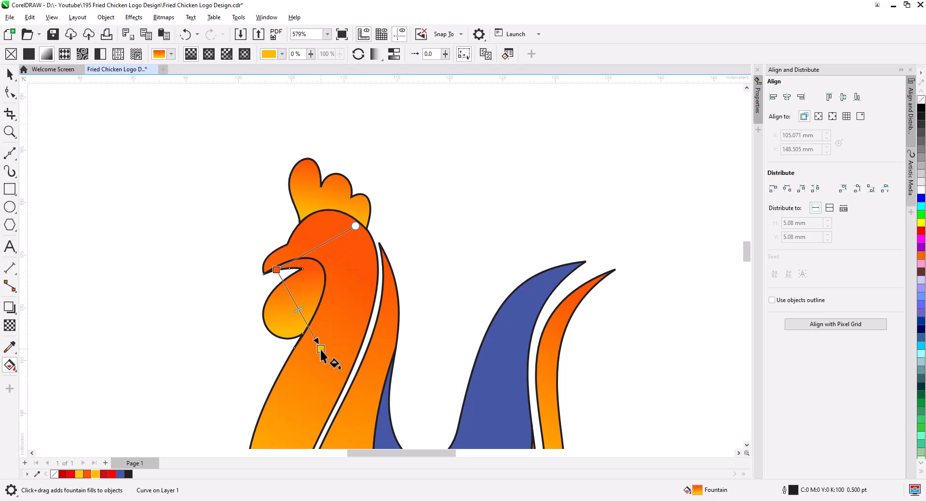
pyautogui.moveTo(276, 270); pyautogui.dragTo(303, 269)
pyautogui.moveTo(318, 350); pyautogui.dragTo(312, 340)
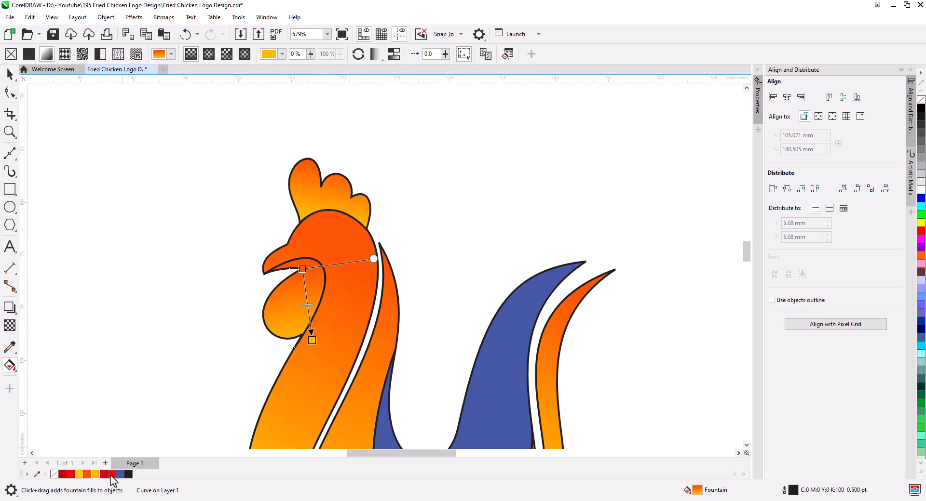
pyautogui.moveTo(284, 292); pyautogui.dragTo(302, 269)
# Adjust the comb's fountain fill to run from yellow to red across its lobes.
pyautogui.click(328, 200)
pyautogui.moveTo(341, 167); pyautogui.dragTo(293, 176)
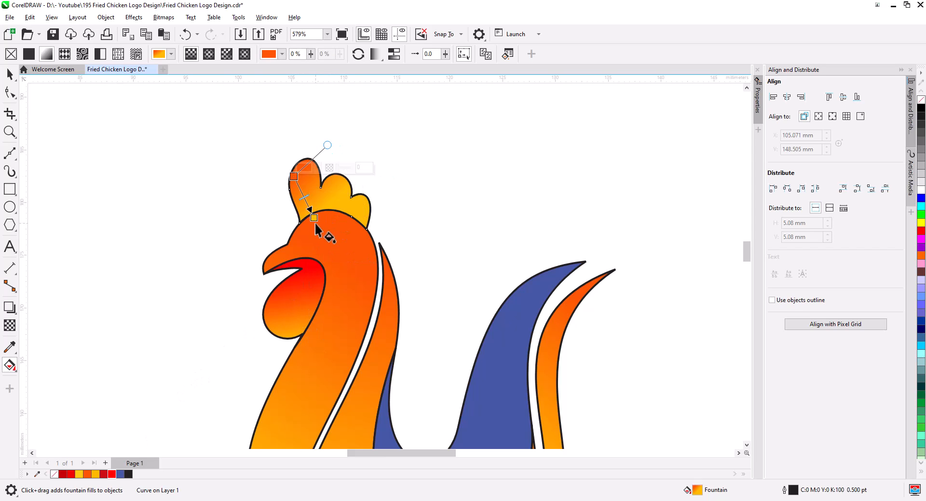
pyautogui.moveTo(314, 215); pyautogui.dragTo(363, 214)
pyautogui.click(111, 474)
pyautogui.moveTo(295, 184); pyautogui.dragTo(294, 177)
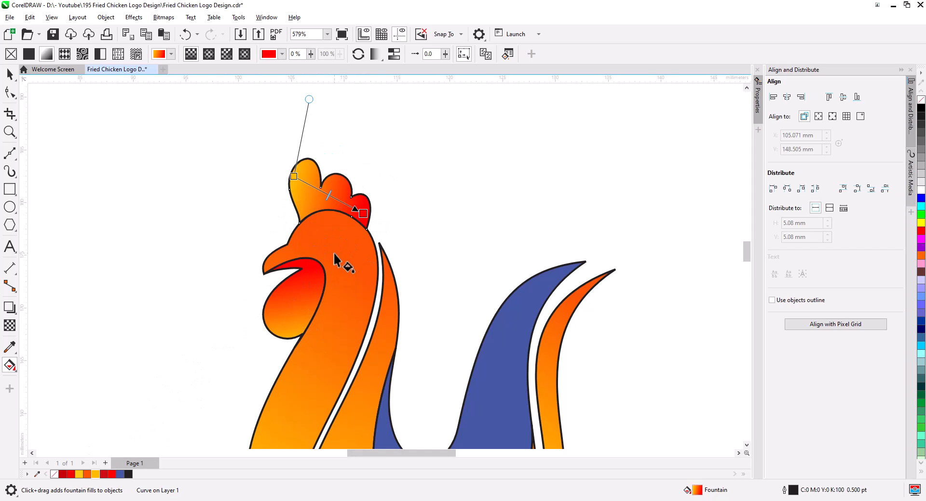
# Readjust the head and body fountain fill handles and change its end color.
pyautogui.click(336, 259)
pyautogui.scroll(-3, 343, 277)
pyautogui.moveTo(284, 377); pyautogui.dragTo(335, 385)
pyautogui.moveTo(311, 202); pyautogui.dragTo(315, 224)
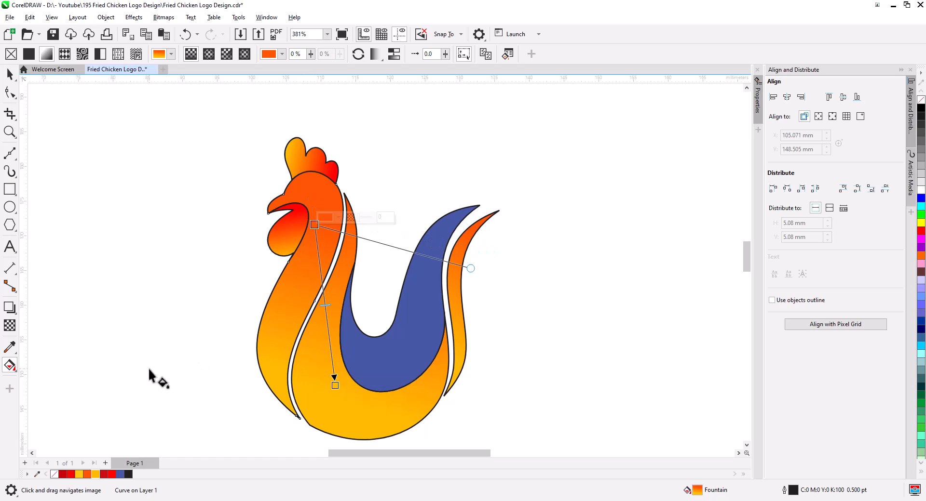
pyautogui.moveTo(95, 475); pyautogui.dragTo(335, 386)
pyautogui.moveTo(315, 225); pyautogui.dragTo(337, 178)
pyautogui.press('space')
pyautogui.scroll(3, 314, 397)
pyautogui.press('F10')
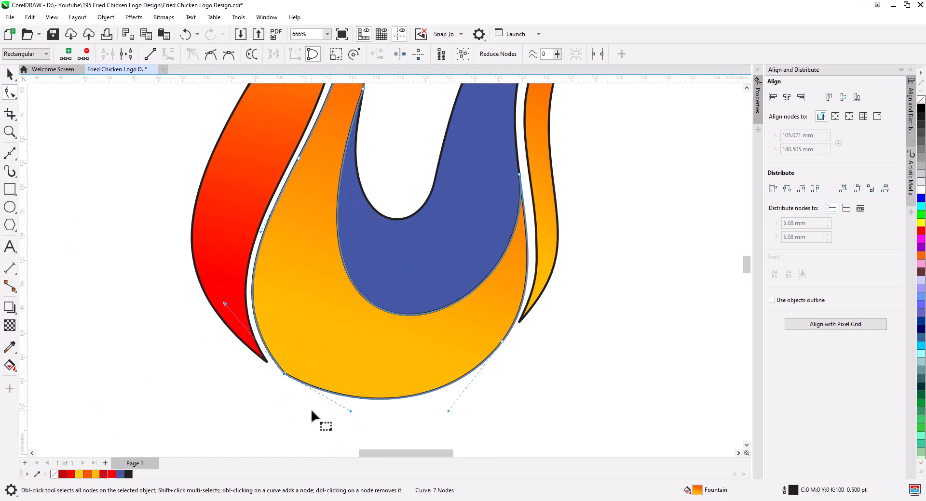
pyautogui.moveTo(314, 419); pyautogui.dragTo(326, 423)
pyautogui.scroll(-2, 88, 244)
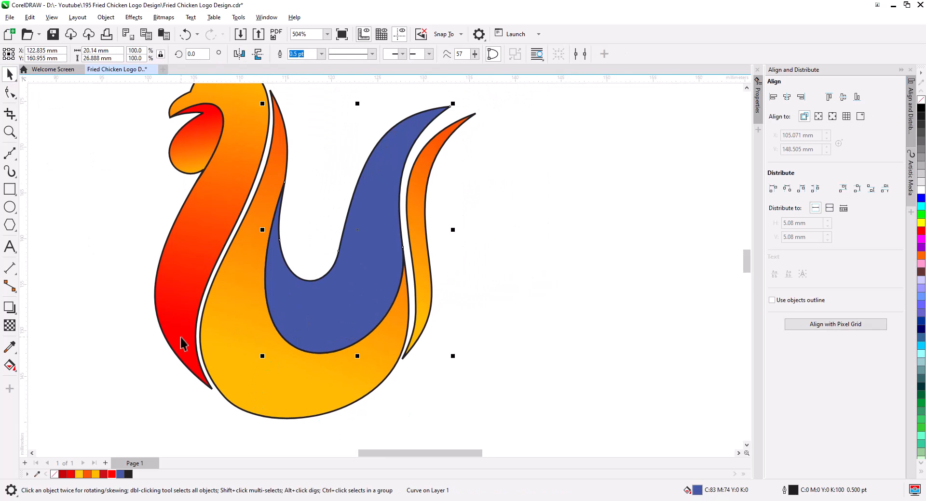
# Apply a fountain fill to the blue inner tail piece, setting its top node to a bright red.
pyautogui.press('g')
pyautogui.moveTo(303, 342); pyautogui.dragTo(357, 258)
pyautogui.moveTo(104, 474); pyautogui.dragTo(357, 258)
pyautogui.click(357, 259)
pyautogui.click(380, 254)
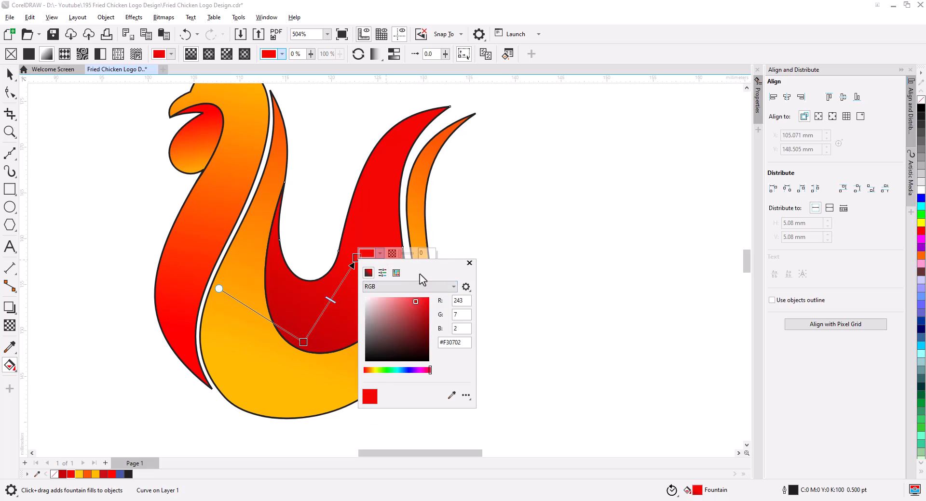
pyautogui.moveTo(448, 266); pyautogui.dragTo(535, 270)
pyautogui.click(499, 305)
pyautogui.moveTo(498, 304); pyautogui.dragTo(517, 300)
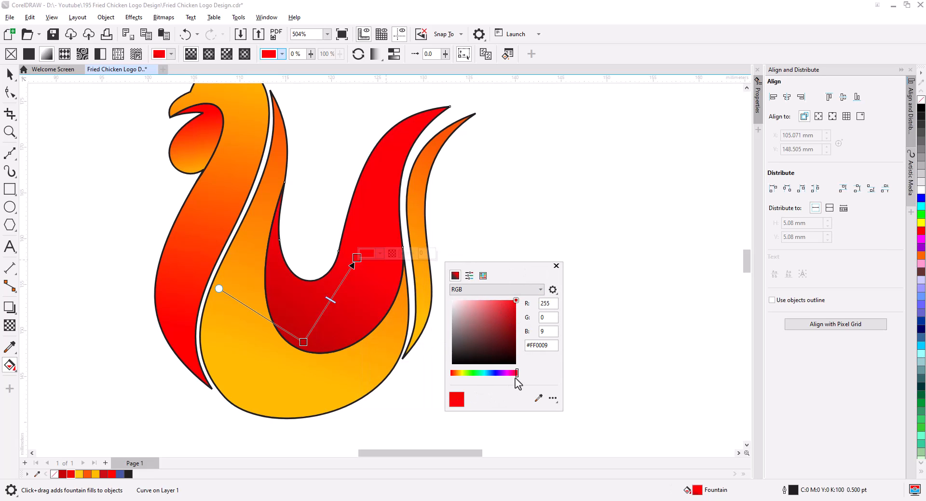
pyautogui.moveTo(516, 375); pyautogui.dragTo(454, 375)
pyautogui.moveTo(304, 342); pyautogui.dragTo(320, 317)
pyautogui.click(352, 314)
pyautogui.click(340, 333)
pyautogui.click(401, 358)
# Adjust the outer tail feather's fountain fill so its top turns red.
pyautogui.click(419, 288)
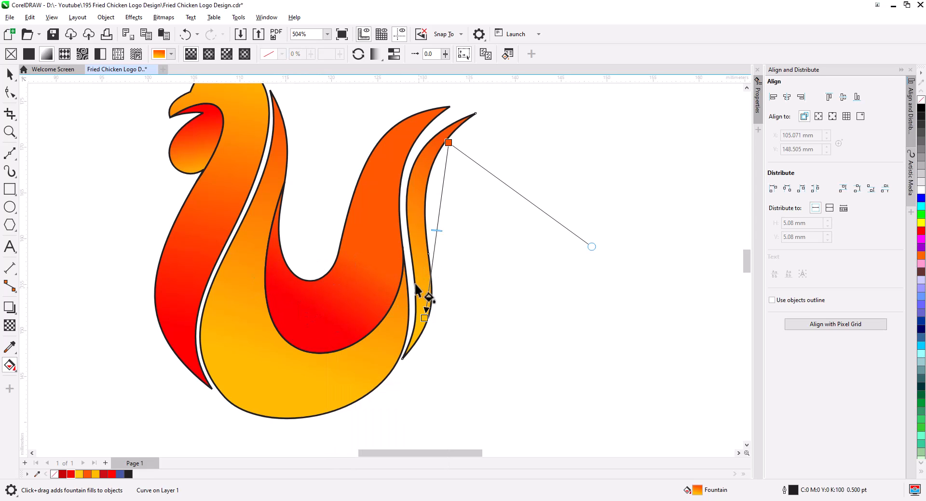
pyautogui.moveTo(448, 145); pyautogui.dragTo(433, 164)
pyautogui.moveTo(71, 474); pyautogui.dragTo(432, 166)
pyautogui.moveTo(424, 318); pyautogui.dragTo(419, 332)
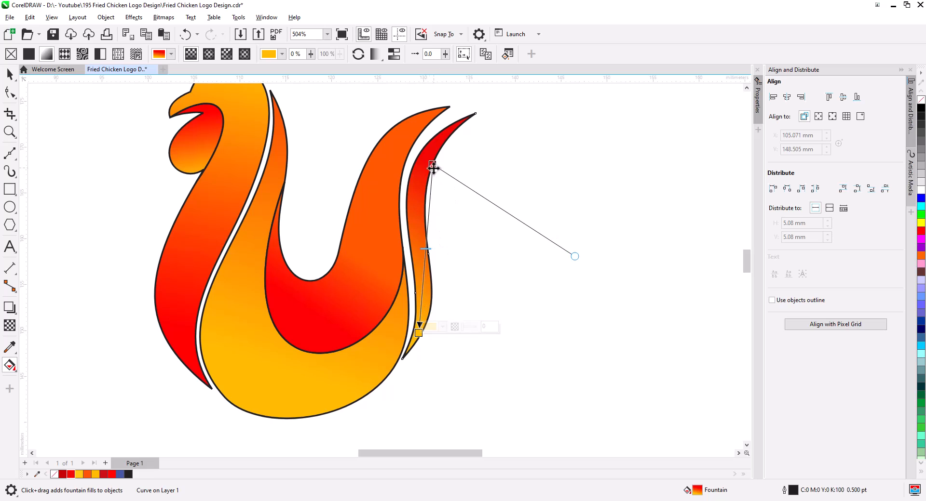
pyautogui.moveTo(433, 166); pyautogui.dragTo(431, 175)
# Reposition the body's fountain fill handles to run vertically from the neck down.
pyautogui.click(400, 321)
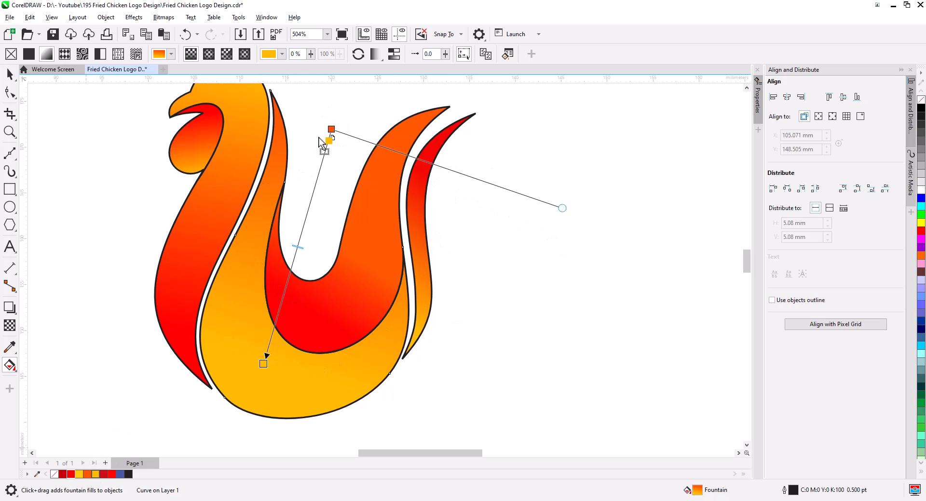
pyautogui.moveTo(319, 138); pyautogui.dragTo(329, 130)
pyautogui.moveTo(160, 438); pyautogui.dragTo(263, 364)
pyautogui.moveTo(332, 129); pyautogui.dragTo(267, 166)
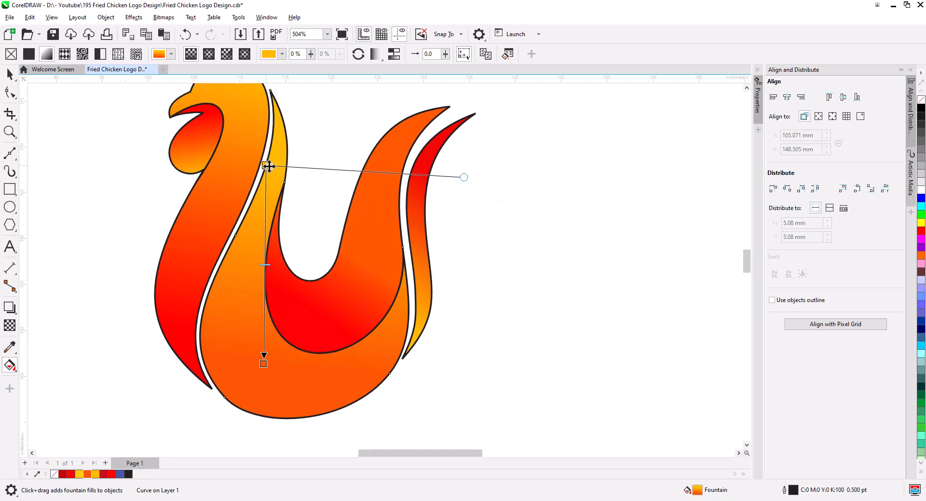
pyautogui.moveTo(263, 365); pyautogui.dragTo(304, 372)
# Draw a small white eye circle on the head with the Ellipse tool.
pyautogui.scroll(-1, 310, 332)
pyautogui.click(10, 207)
pyautogui.press('space')
pyautogui.moveTo(118, 194)
pyautogui.mouseDown()
pyautogui.moveTo(129, 204)
pyautogui.moveTo(253, 169)
pyautogui.mouseUp()
pyautogui.scroll(2, 260, 169)
pyautogui.moveTo(265, 182); pyautogui.dragTo(261, 178)
pyautogui.keyDown('shift'); pyautogui.click(277, 181); pyautogui.keyUp('shift')
pyautogui.click(282, 55)
pyautogui.press('Escape')
pyautogui.scroll(-3, 277, 192)
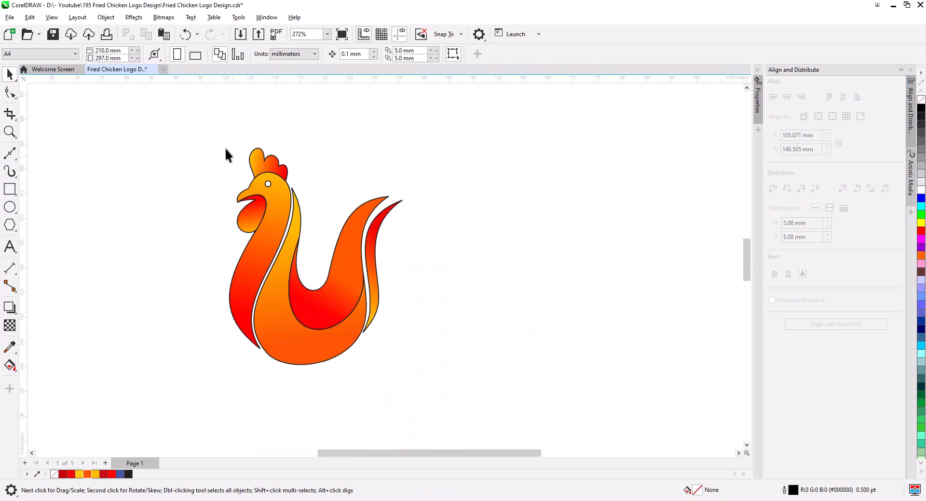
# Select the whole rooster and remove all outlines.
pyautogui.moveTo(224, 147); pyautogui.dragTo(418, 375)
pyautogui.rightClick(921, 101)
pyautogui.press('Escape')
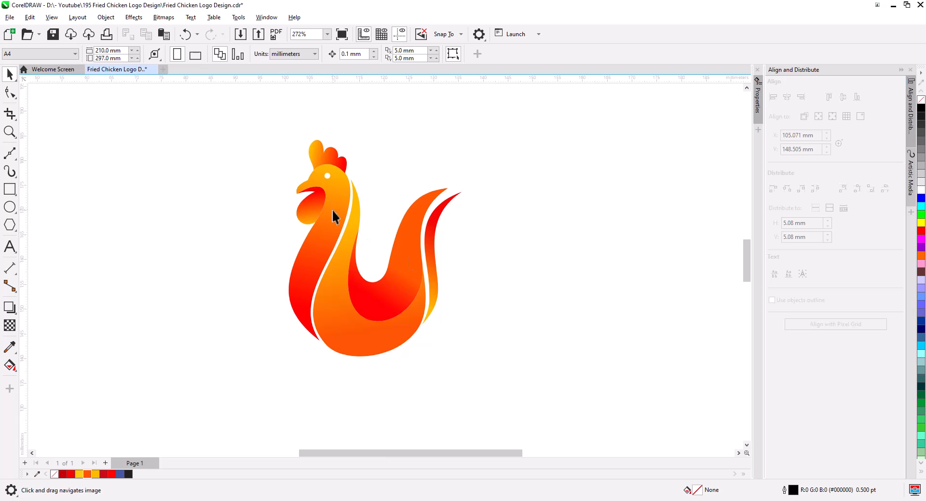
# Move the Chicken and PREMIUM QUALITY text beneath the rooster.
pyautogui.scroll(-2, 338, 242)
pyautogui.moveTo(457, 174); pyautogui.dragTo(215, 86)
pyautogui.moveTo(332, 131); pyautogui.dragTo(375, 324)
pyautogui.scroll(2, 368, 361)
pyautogui.keyDown('shift'); pyautogui.click(386, 215); pyautogui.keyUp('shift')
# Group all the rooster's parts into one object.
pyautogui.scroll(-1, 429, 365)
pyautogui.moveTo(273, 120); pyautogui.dragTo(469, 292)
pyautogui.hotkey('ctrl', 'g')
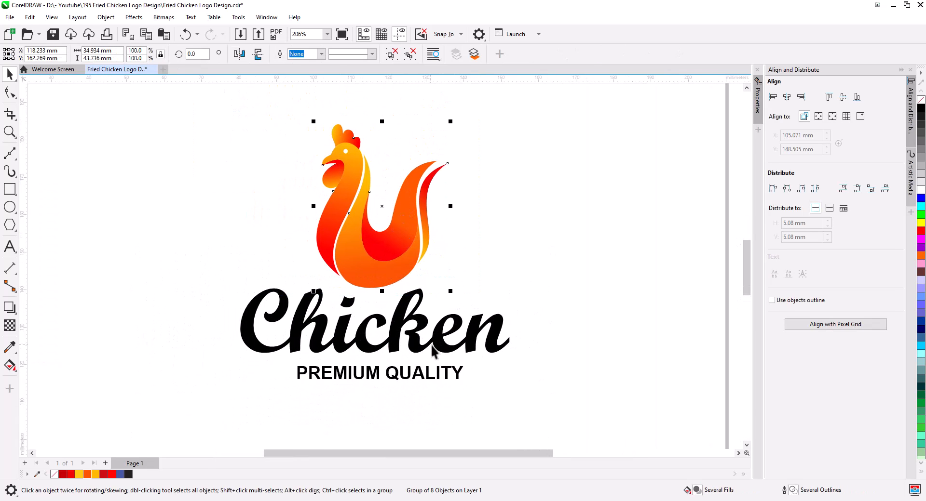
# Move the PREMIUM QUALITY text further down, leaving space beneath the Chicken text.
pyautogui.moveTo(433, 374); pyautogui.dragTo(434, 407)
pyautogui.click(447, 350)
pyautogui.moveTo(513, 356); pyautogui.dragTo(460, 316)
pyautogui.moveTo(497, 322); pyautogui.dragTo(505, 329)
pyautogui.rightClick(471, 302)
pyautogui.click(496, 110)
pyautogui.click(540, 145)
pyautogui.scroll(3, 413, 287)
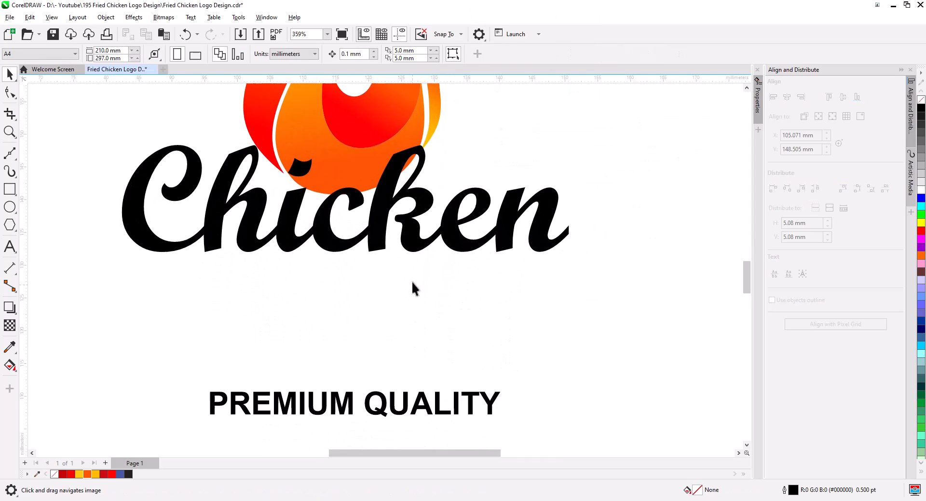
# Draw a closed triangular shape with the Bezier tool from the end of the n to below the C.
pyautogui.click(11, 157)
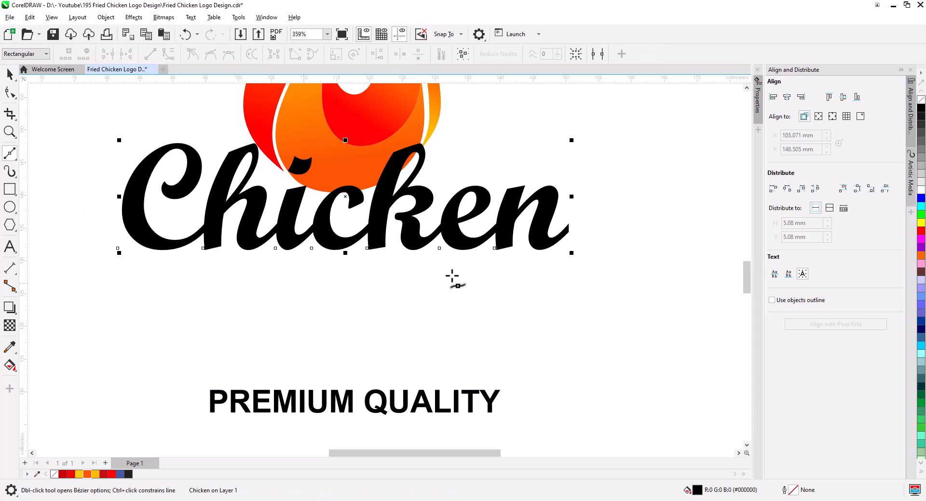
pyautogui.click(542, 245)
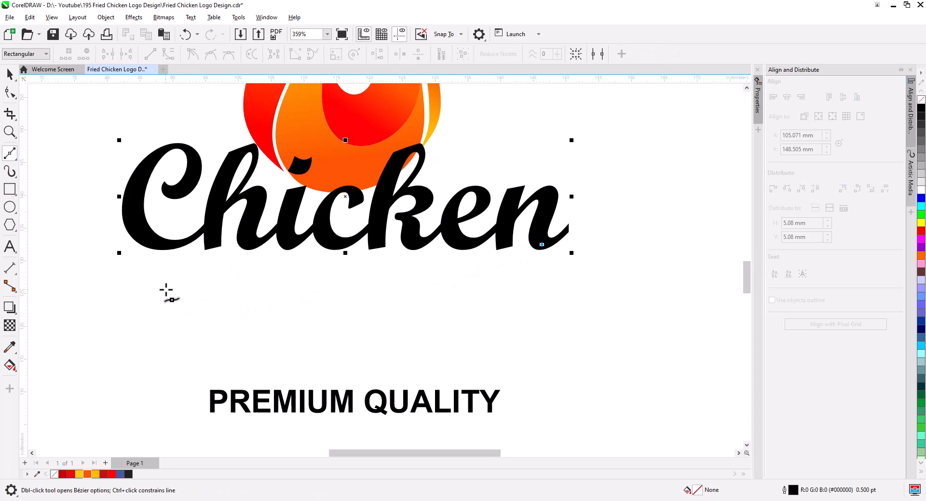
pyautogui.click(181, 284)
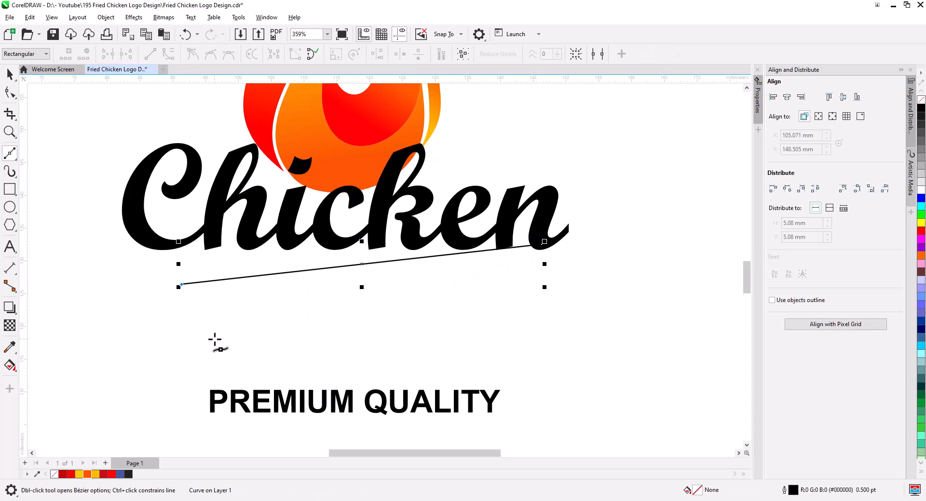
pyautogui.click(211, 337)
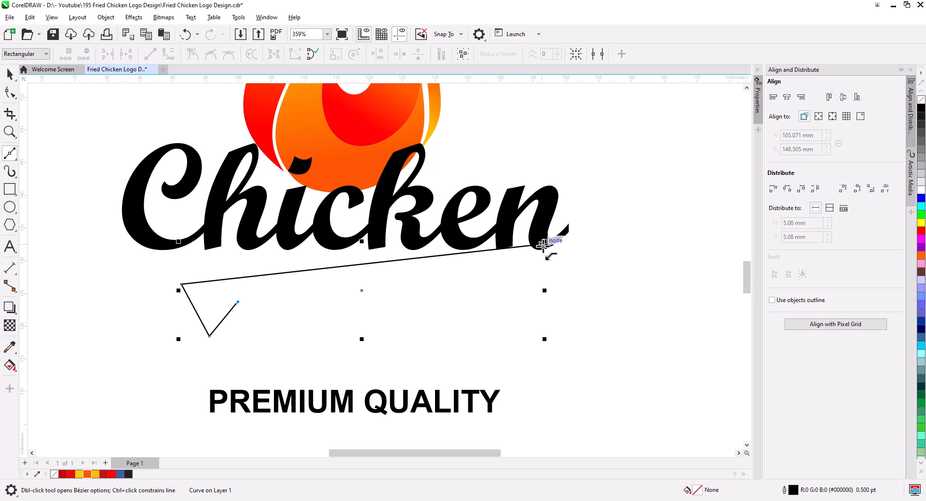
pyautogui.click(541, 245)
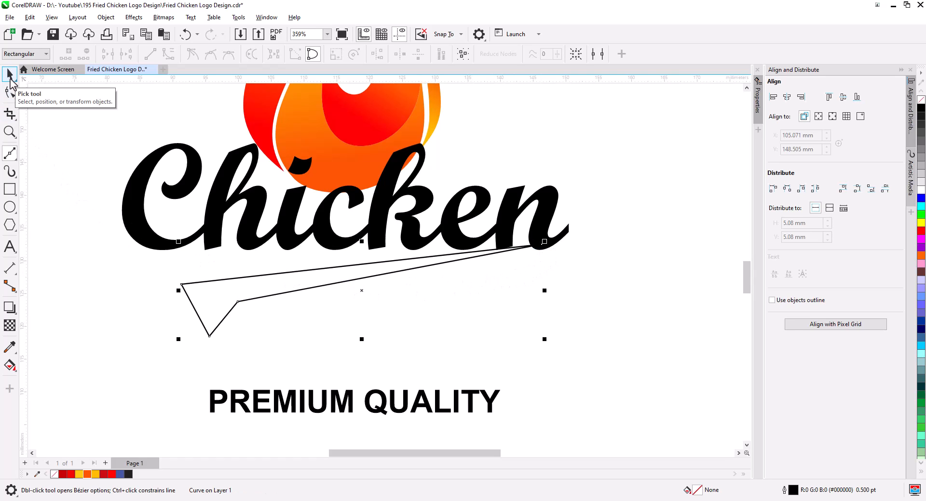
# Convert the triangle's segments to curves and bend its nodes into a swoosh with a hook at the left end.
pyautogui.click(11, 96)
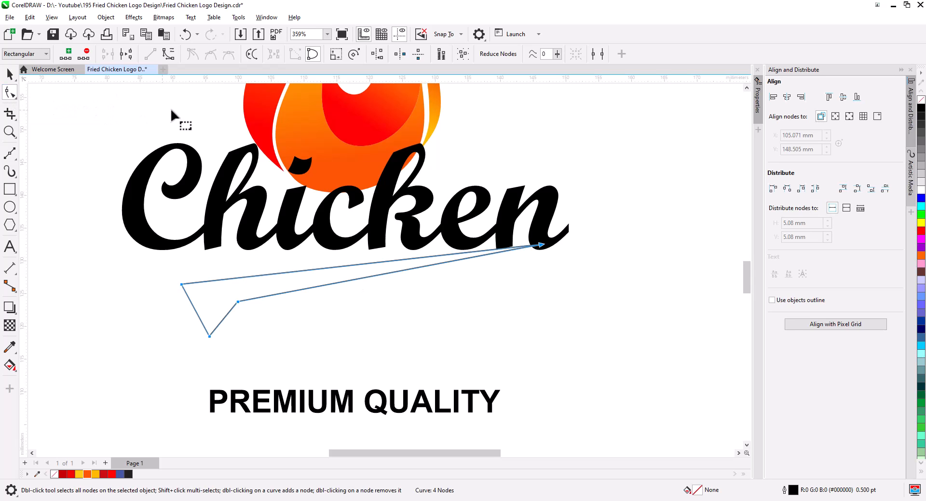
pyautogui.click(167, 54)
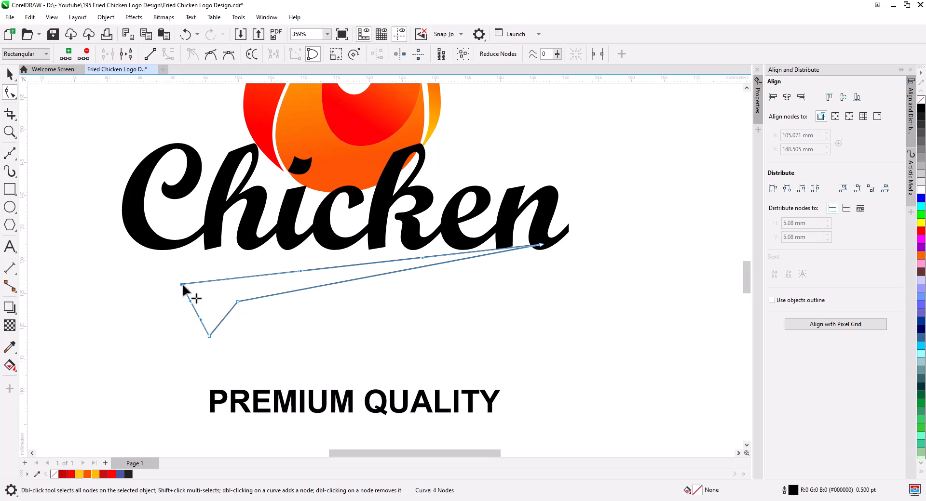
pyautogui.moveTo(181, 285); pyautogui.dragTo(111, 284)
pyautogui.moveTo(202, 321); pyautogui.dragTo(161, 355)
pyautogui.moveTo(222, 322); pyautogui.dragTo(182, 322)
pyautogui.moveTo(246, 317); pyautogui.dragTo(206, 294)
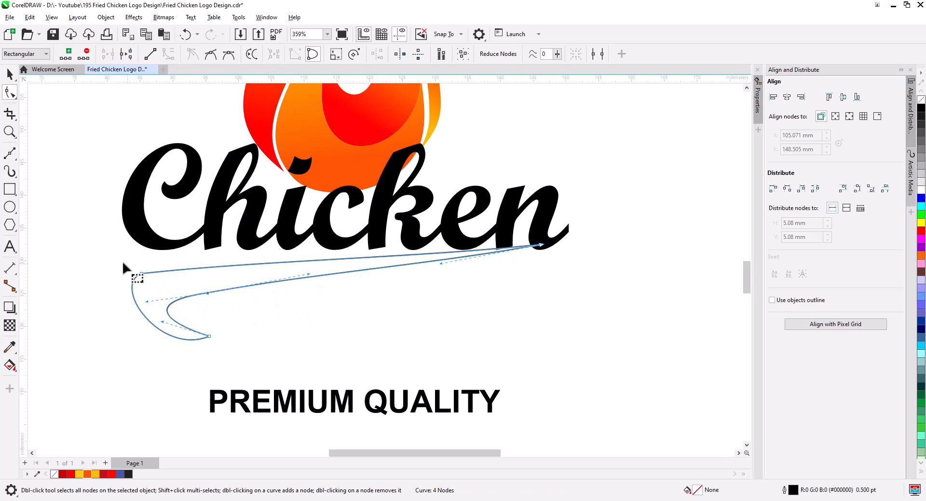
pyautogui.click(215, 57)
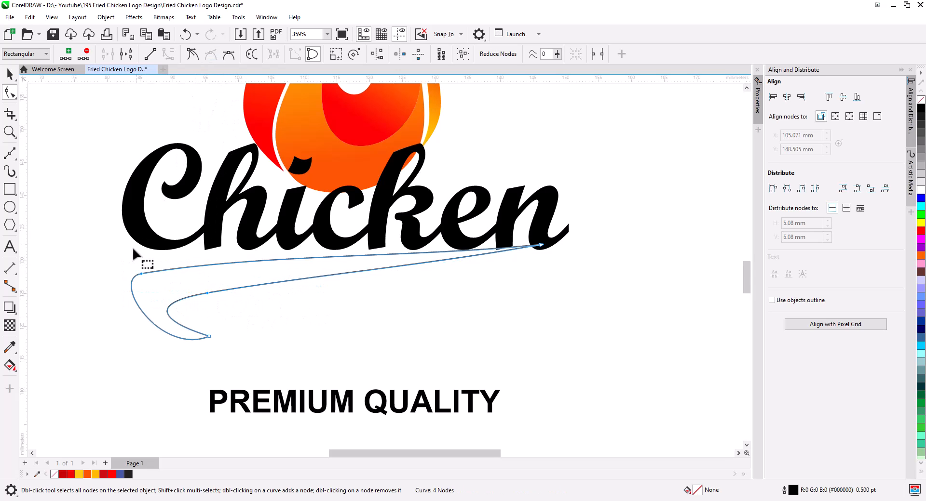
# Refine the swoosh's curve handles and nudge the swoosh slightly downward.
pyautogui.moveTo(117, 283); pyautogui.dragTo(85, 282)
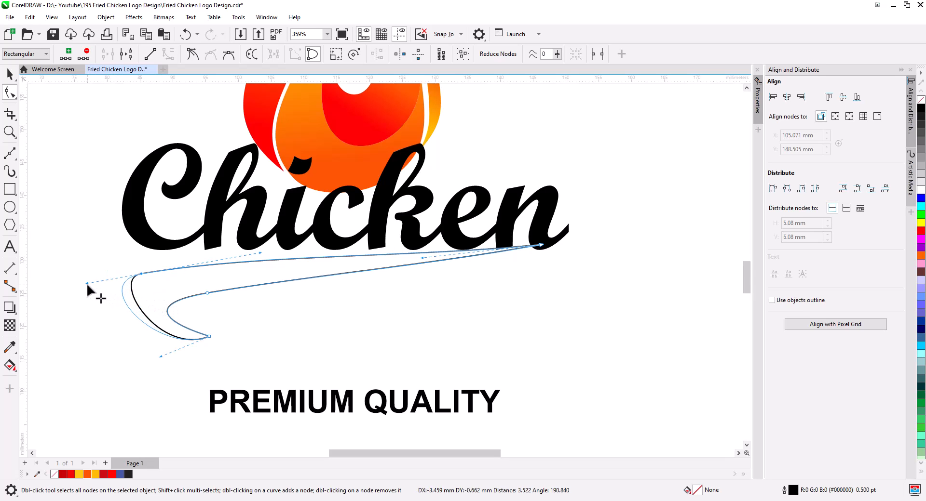
pyautogui.moveTo(144, 276); pyautogui.dragTo(208, 289)
pyautogui.moveTo(209, 336); pyautogui.dragTo(204, 324)
pyautogui.moveTo(155, 345); pyautogui.dragTo(141, 369)
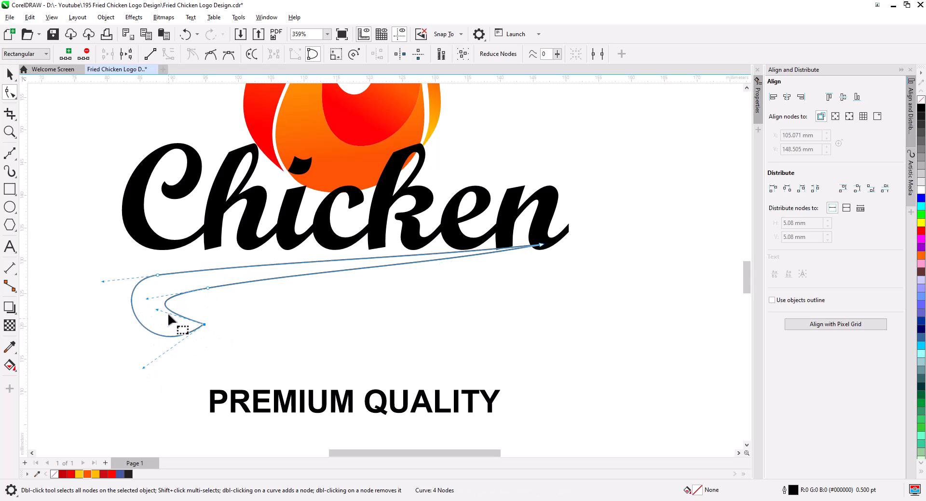
pyautogui.moveTo(156, 310); pyautogui.dragTo(172, 273)
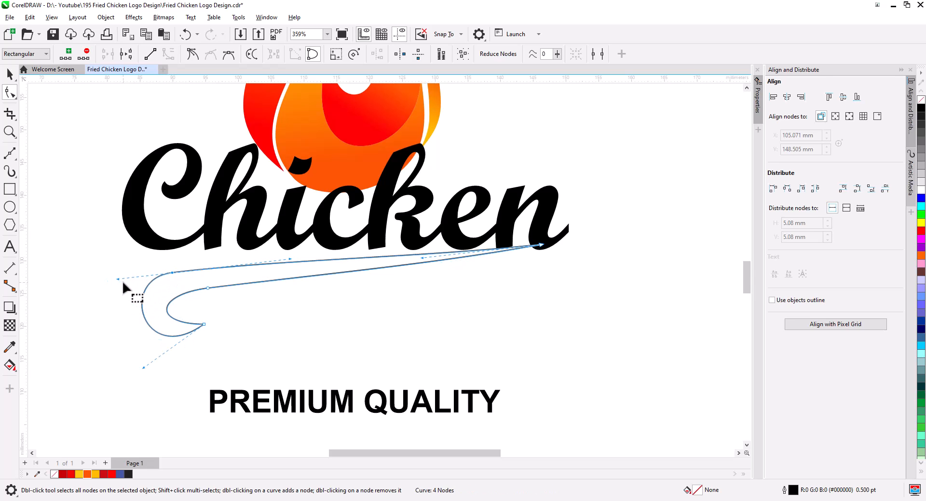
pyautogui.moveTo(117, 279); pyautogui.dragTo(111, 279)
pyautogui.moveTo(176, 323); pyautogui.dragTo(162, 339)
pyautogui.click(9, 73)
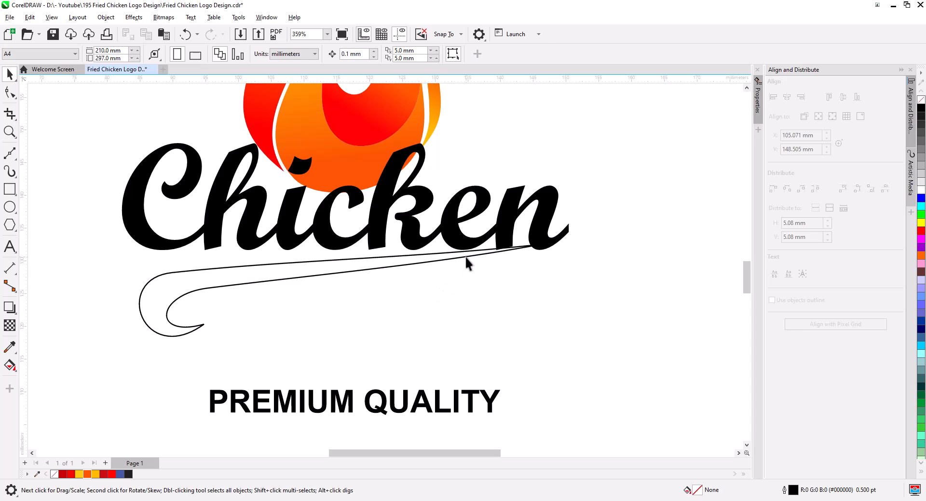
pyautogui.moveTo(465, 256); pyautogui.dragTo(461, 271)
pyautogui.scroll(3, 574, 247)
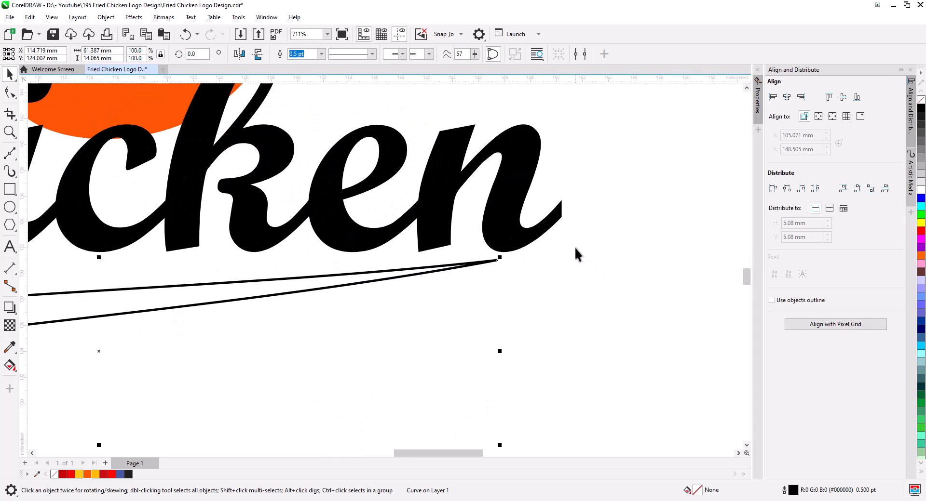
# Weld the Chicken text to convert it into curves and adjust the end node of the n's tail.
pyautogui.click(564, 243)
pyautogui.click(105, 17)
pyautogui.moveTo(149, 279)
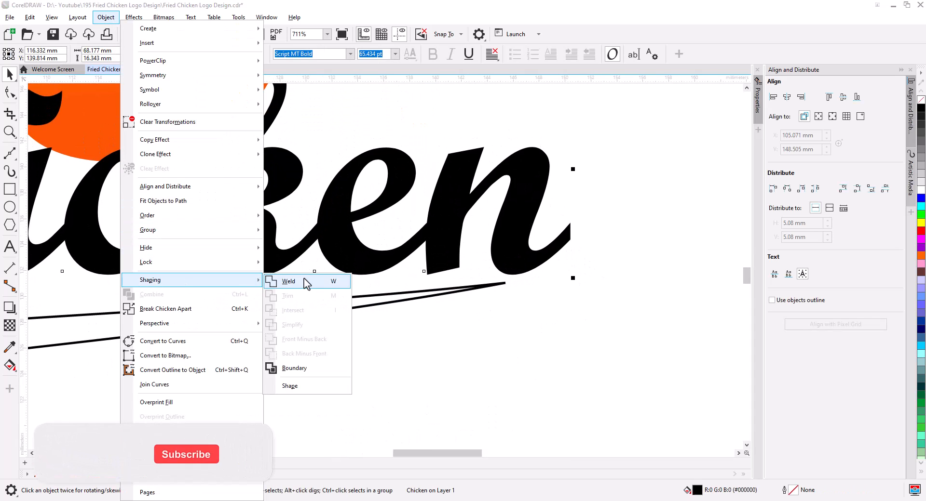
pyautogui.click(305, 283)
pyautogui.click(10, 92)
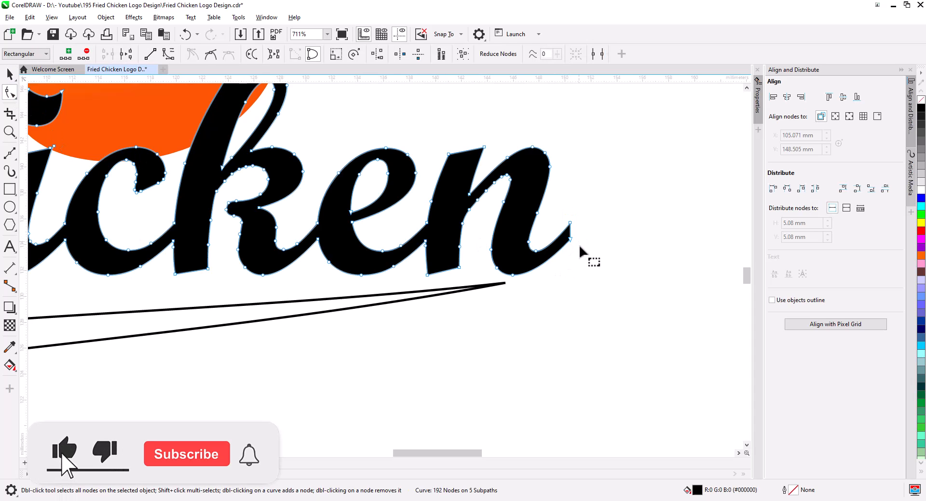
pyautogui.moveTo(570, 223); pyautogui.dragTo(565, 229)
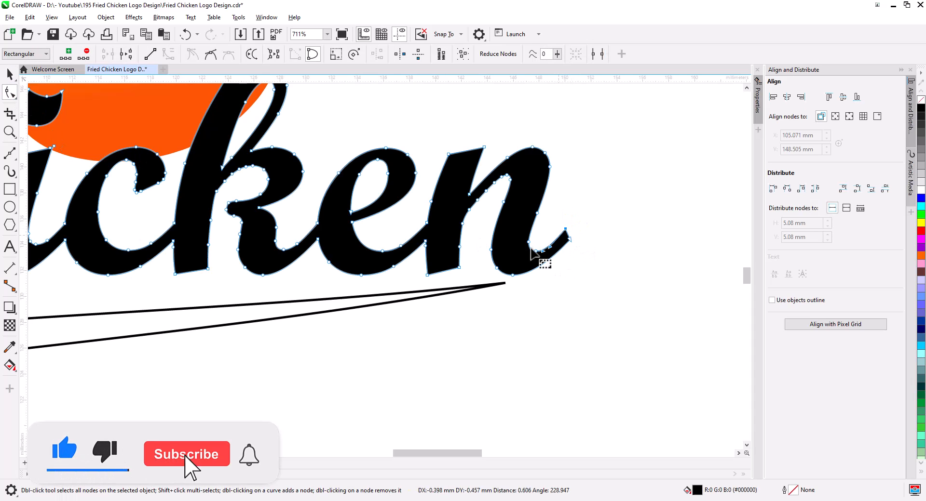
pyautogui.click(10, 153)
pyautogui.click(45, 153)
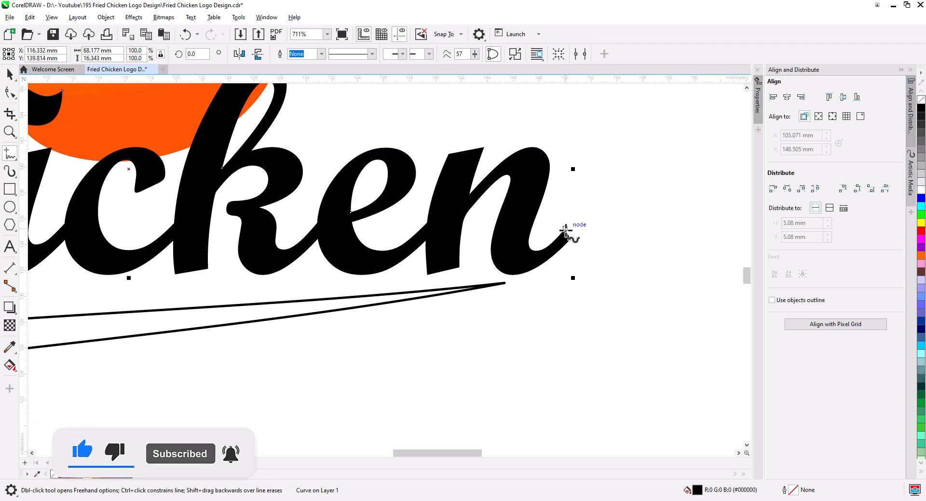
pyautogui.click(565, 230)
pyautogui.press('Escape')
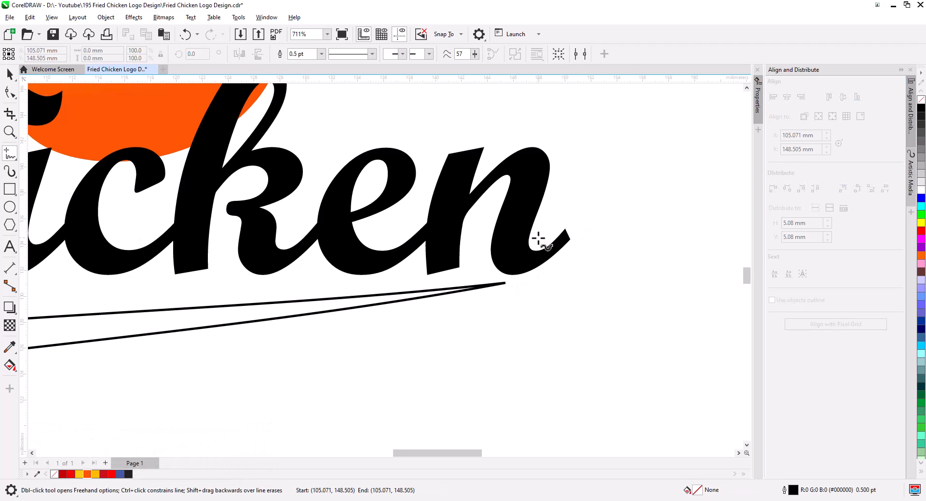
pyautogui.click(10, 154)
pyautogui.click(43, 168)
pyautogui.moveTo(536, 244); pyautogui.dragTo(488, 245)
pyautogui.press('space')
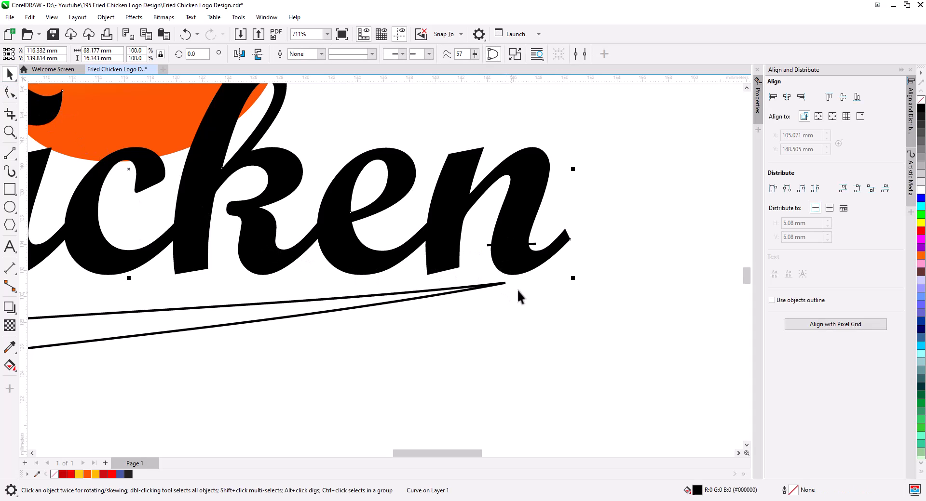
# Remove the Chicken curve's fill keeping a black outline, and delete the stray line across the n.
pyautogui.rightClick(921, 108)
pyautogui.click(921, 100)
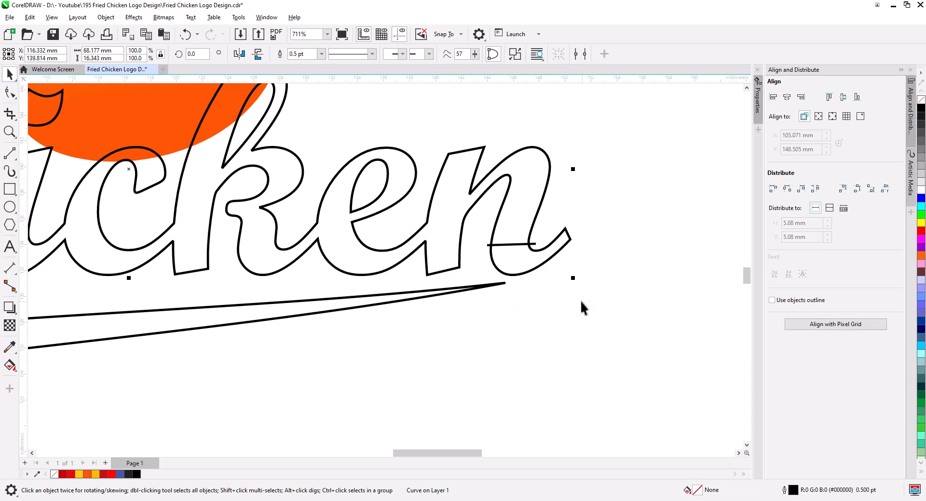
pyautogui.click(500, 246)
pyautogui.press('Delete')
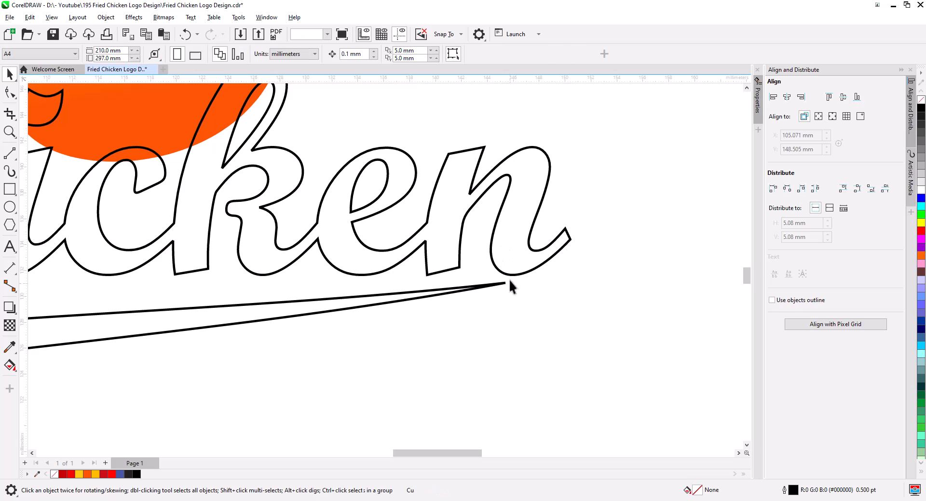
# Delete the curled tail nodes at the end of the n in the Chicken curve.
pyautogui.click(10, 93)
pyautogui.click(511, 274)
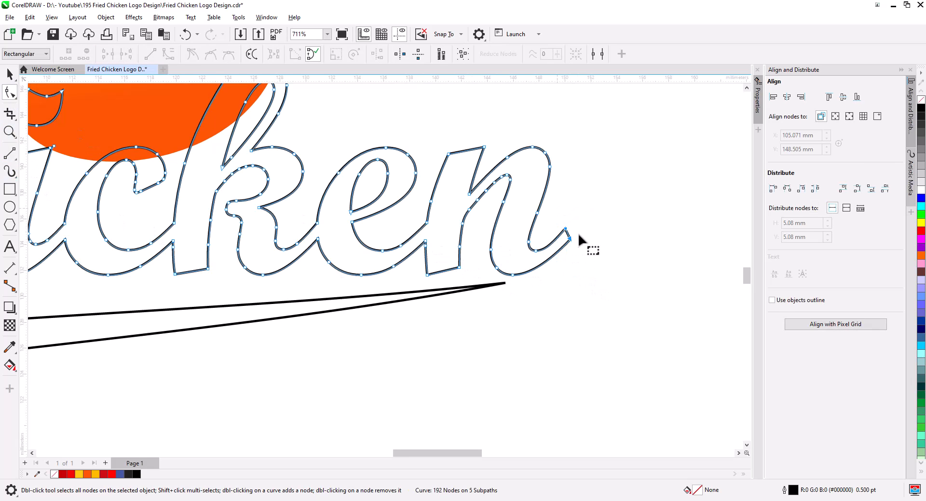
pyautogui.moveTo(582, 218); pyautogui.dragTo(554, 248)
pyautogui.press('Delete')
pyautogui.moveTo(525, 288); pyautogui.dragTo(495, 259)
pyautogui.press('Delete')
pyautogui.moveTo(558, 289); pyautogui.dragTo(529, 248)
pyautogui.press('Delete')
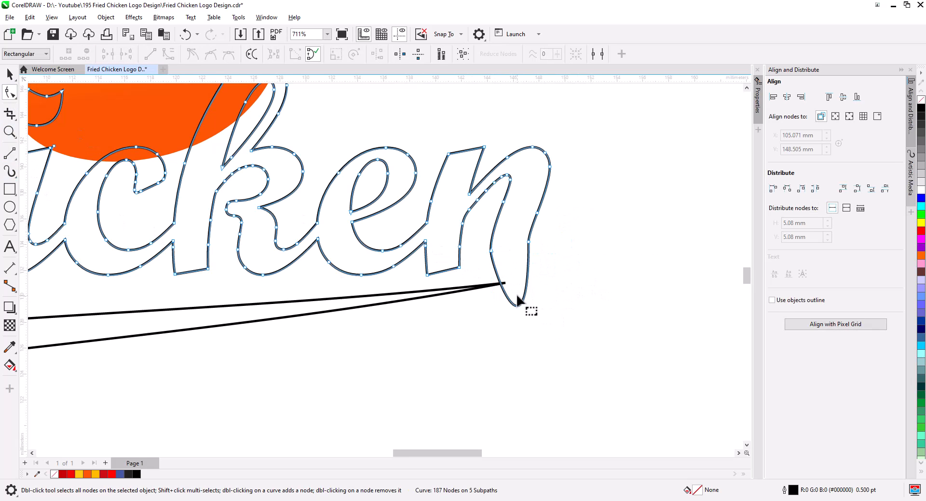
# Reshape the n's tail into a straight stroke reaching down to the swoosh's tip.
pyautogui.moveTo(487, 313); pyautogui.dragTo(530, 242)
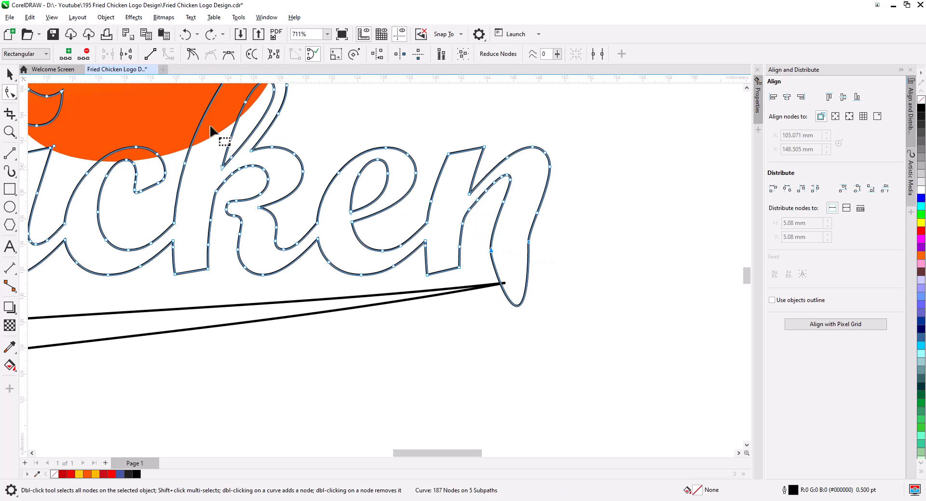
pyautogui.click(150, 54)
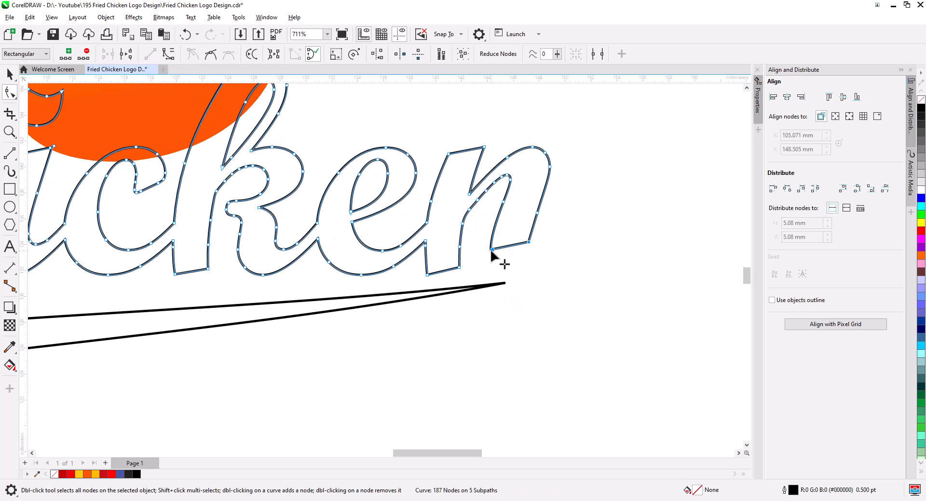
pyautogui.moveTo(490, 250); pyautogui.dragTo(496, 306)
pyautogui.moveTo(537, 213); pyautogui.dragTo(528, 218)
pyautogui.moveTo(434, 328); pyautogui.dragTo(516, 292)
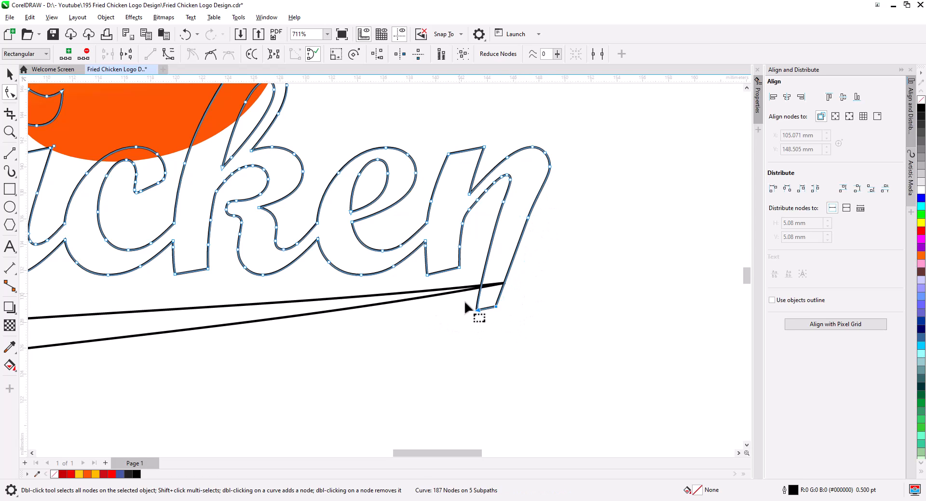
pyautogui.press('Up')
pyautogui.press('Up')
pyautogui.press('Up')
pyautogui.press('Up')
pyautogui.press('Up')
pyautogui.press('Up')
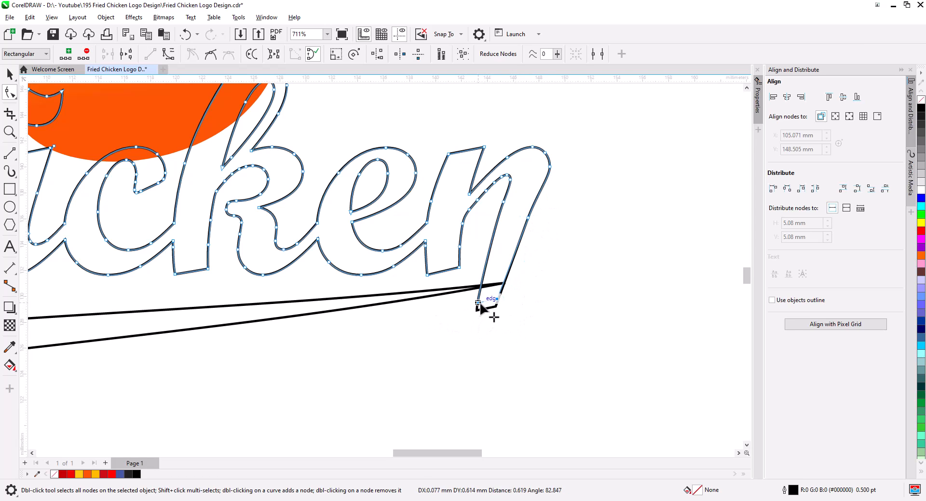
pyautogui.moveTo(478, 304); pyautogui.dragTo(478, 311)
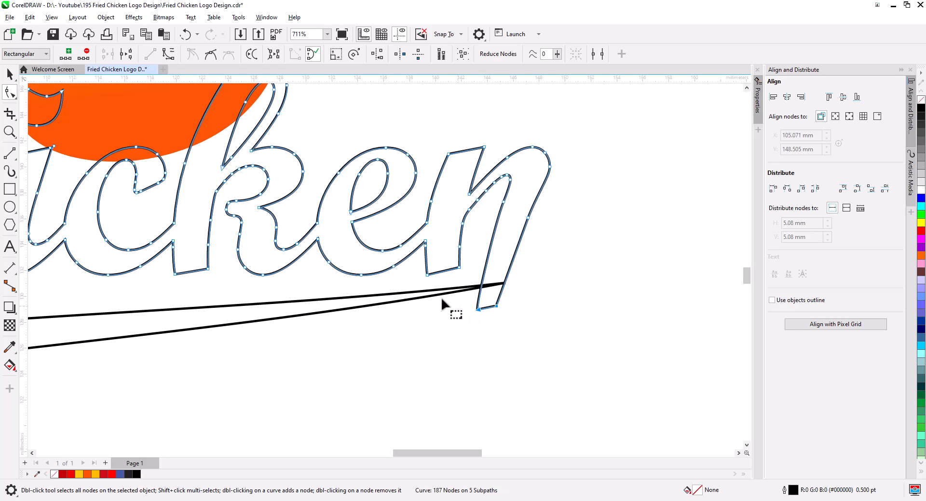
# Draw a circle about 3.2 mm wide over the tail's end point with the Ellipse tool.
pyautogui.click(10, 153)
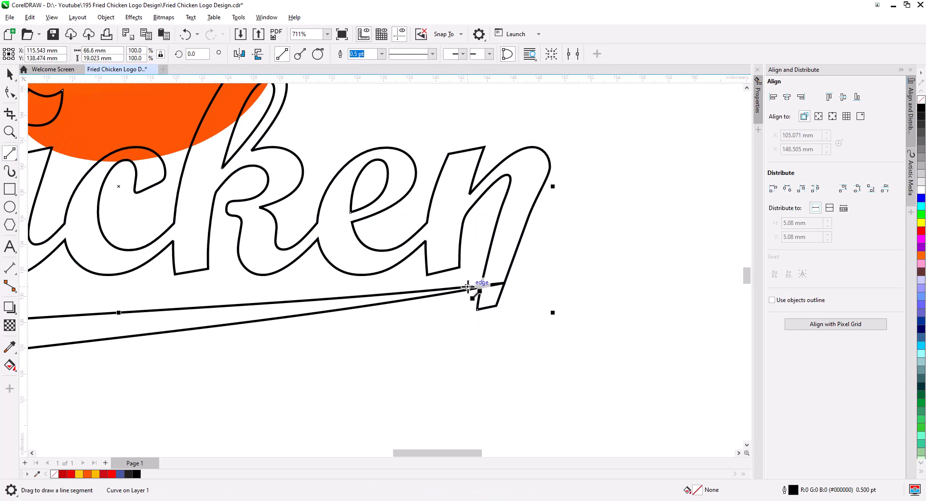
pyautogui.click(9, 206)
pyautogui.moveTo(485, 286); pyautogui.dragTo(536, 322)
pyautogui.press('space')
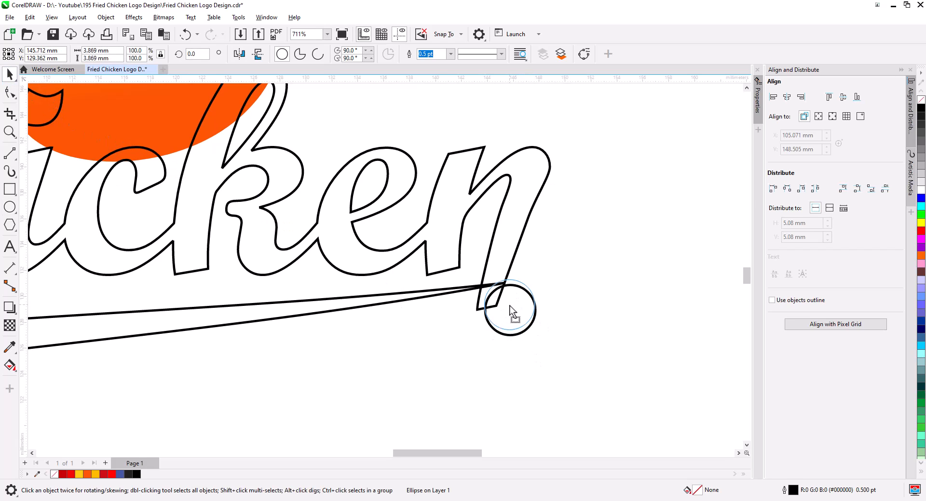
pyautogui.moveTo(484, 340); pyautogui.dragTo(490, 284)
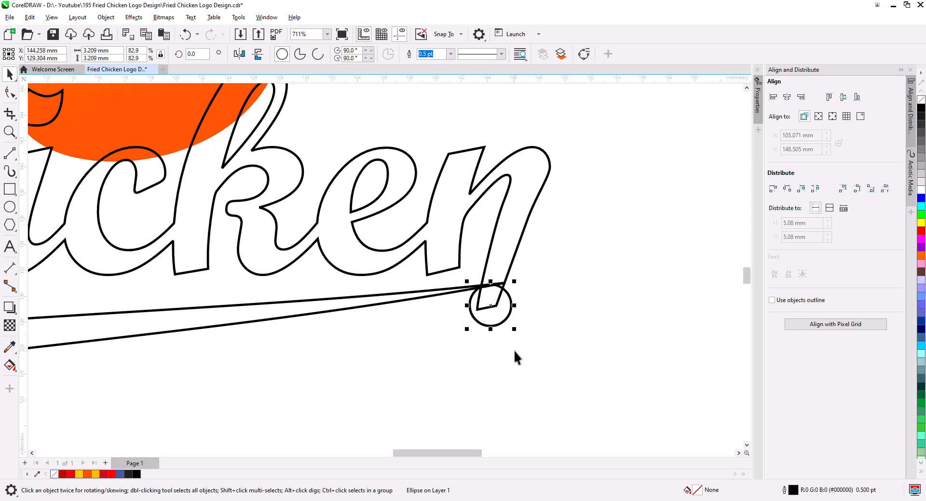
pyautogui.moveTo(515, 330); pyautogui.dragTo(508, 325)
# Duplicate the circle and enlarge the copy to about 3.8 mm to form a ring around the tail end.
pyautogui.rightClick(508, 325)
pyautogui.click(513, 317)
pyautogui.scroll(1, 506, 312)
pyautogui.click(503, 316)
pyautogui.keyDown('shift'); pyautogui.click(509, 327); pyautogui.keyUp('shift')
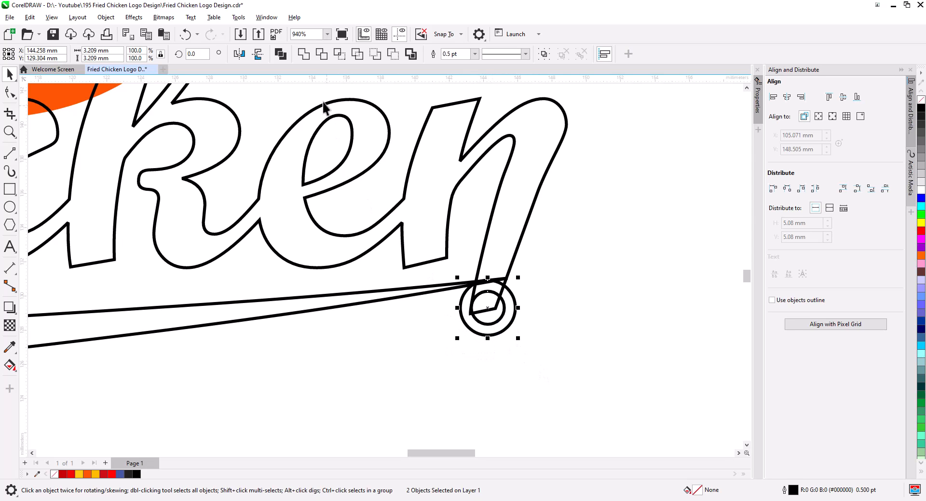
pyautogui.moveTo(517, 319); pyautogui.dragTo(536, 340)
pyautogui.click(470, 309)
pyautogui.moveTo(469, 309); pyautogui.dragTo(528, 292)
pyautogui.click(508, 321)
pyautogui.click(523, 325)
pyautogui.moveTo(532, 343)
pyautogui.mouseDown()
pyautogui.moveTo(550, 351)
pyautogui.moveTo(543, 355)
pyautogui.mouseUp()
pyautogui.moveTo(470, 320); pyautogui.dragTo(470, 316)
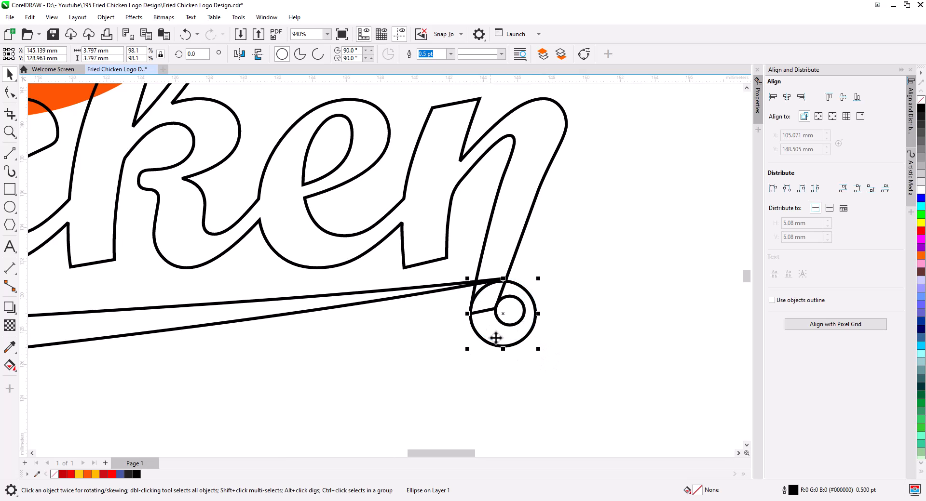
# Select the Chicken curve and reshape the swoosh's end nodes so they meet the ring at the tail.
pyautogui.click(487, 283)
pyautogui.moveTo(507, 278); pyautogui.dragTo(503, 281)
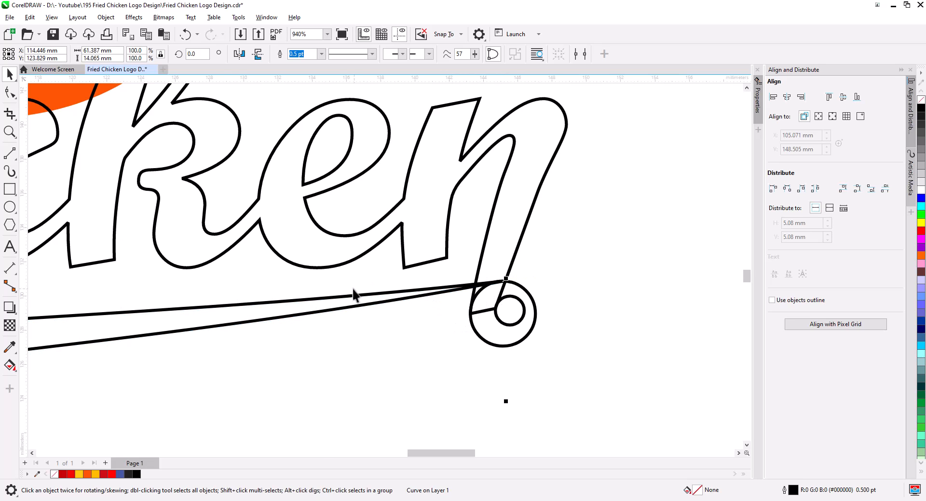
pyautogui.click(10, 94)
pyautogui.doubleClick(445, 292)
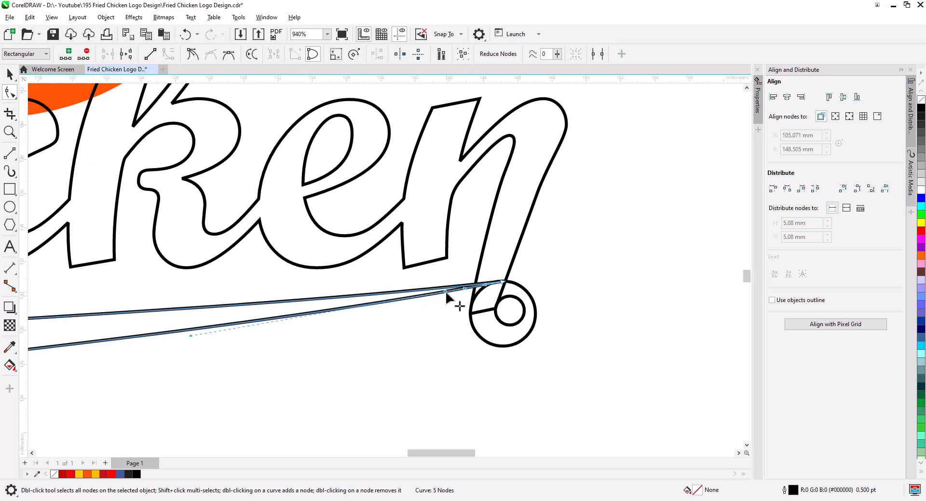
pyautogui.moveTo(448, 295); pyautogui.dragTo(424, 312)
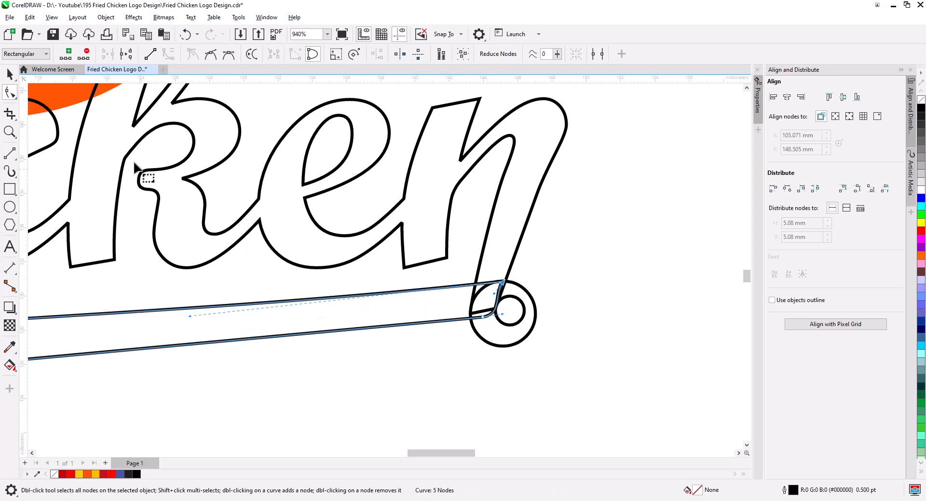
pyautogui.moveTo(484, 317); pyautogui.dragTo(510, 296)
# Select both tail circles and combine them into a ring.
pyautogui.click(10, 79)
pyautogui.click(520, 323)
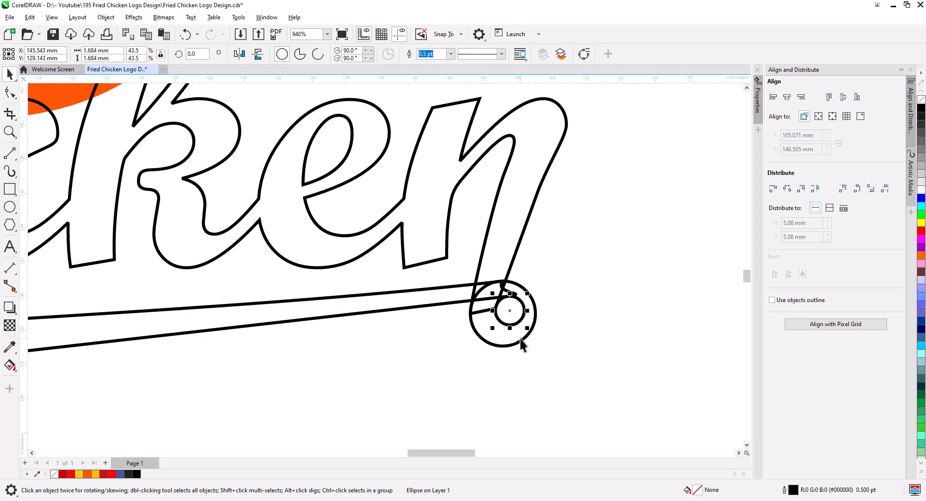
pyautogui.keyDown('shift'); pyautogui.click(523, 340); pyautogui.keyUp('shift')
pyautogui.click(278, 55)
pyautogui.keyDown('shift'); pyautogui.click(378, 311); pyautogui.keyUp('shift')
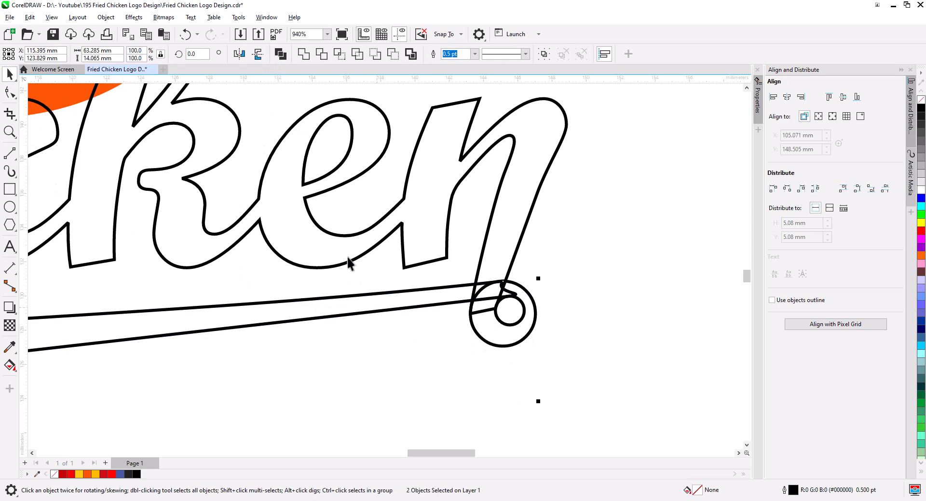
pyautogui.click(303, 54)
pyautogui.click(540, 321)
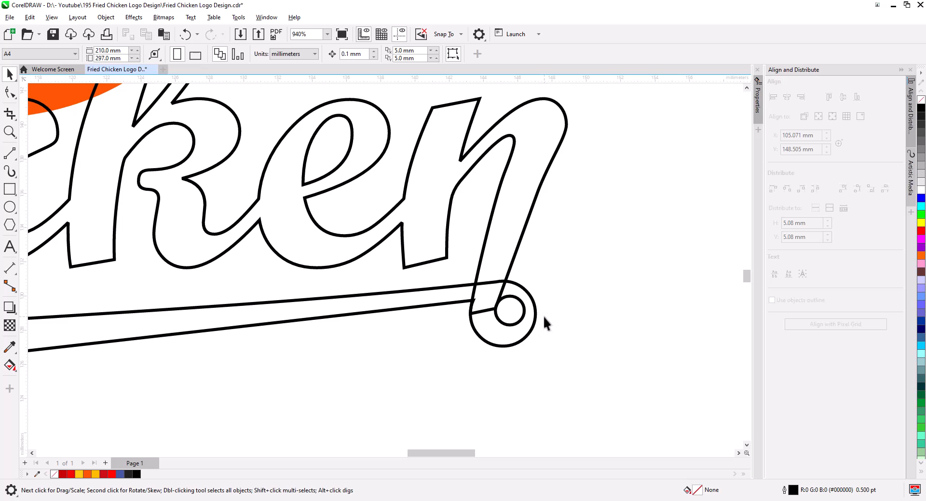
# Weld the ring to the Chicken lettering curve.
pyautogui.click(452, 300)
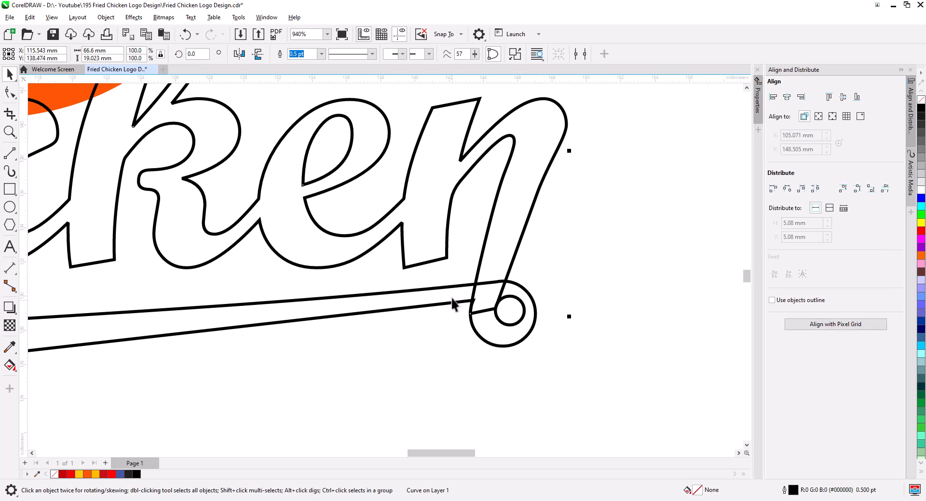
pyautogui.keyDown('shift'); pyautogui.click(461, 315); pyautogui.keyUp('shift')
pyautogui.click(303, 57)
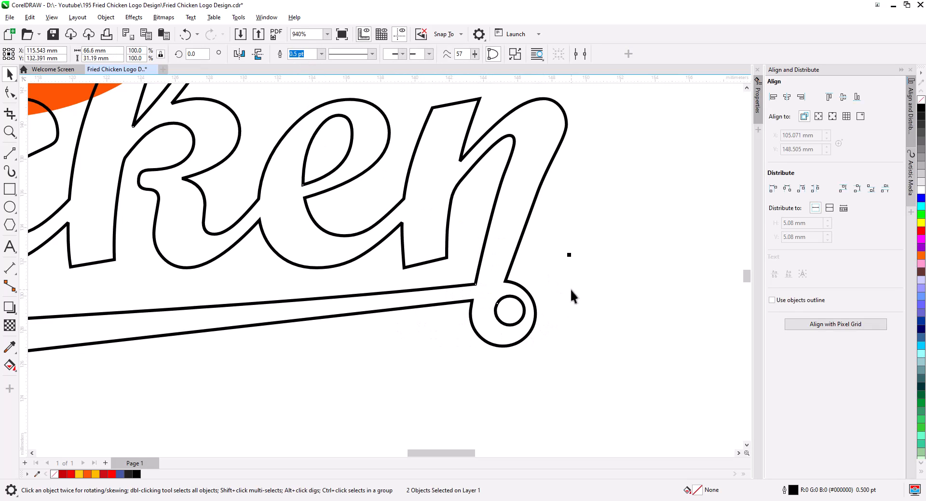
pyautogui.click(570, 296)
# Draw a straight line across the swoosh near the tail and duplicate it.
pyautogui.click(9, 153)
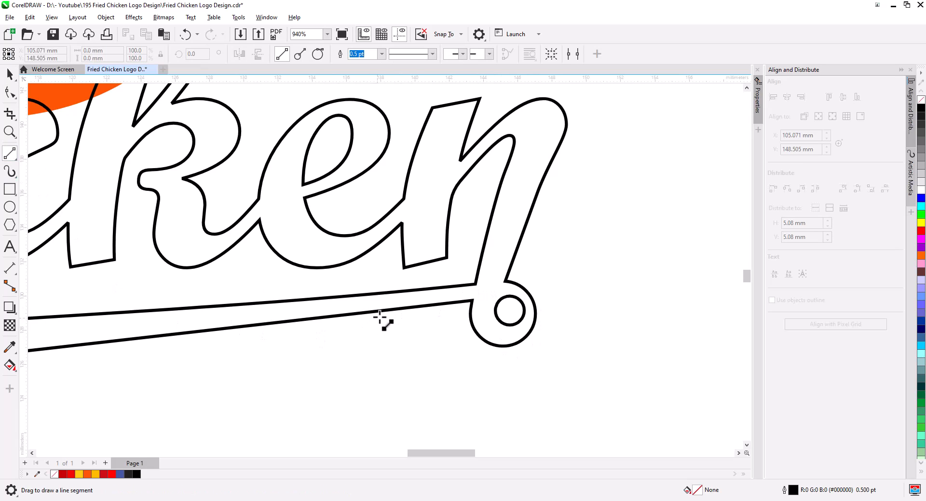
pyautogui.moveTo(388, 311)
pyautogui.mouseDown()
pyautogui.moveTo(471, 303)
pyautogui.moveTo(552, 276)
pyautogui.mouseUp()
pyautogui.click(10, 73)
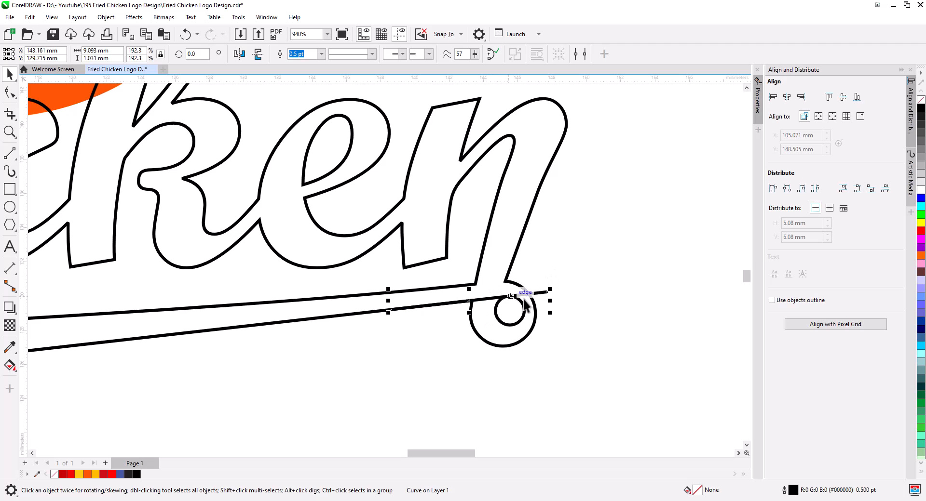
pyautogui.rightClick(527, 312)
pyautogui.click(560, 335)
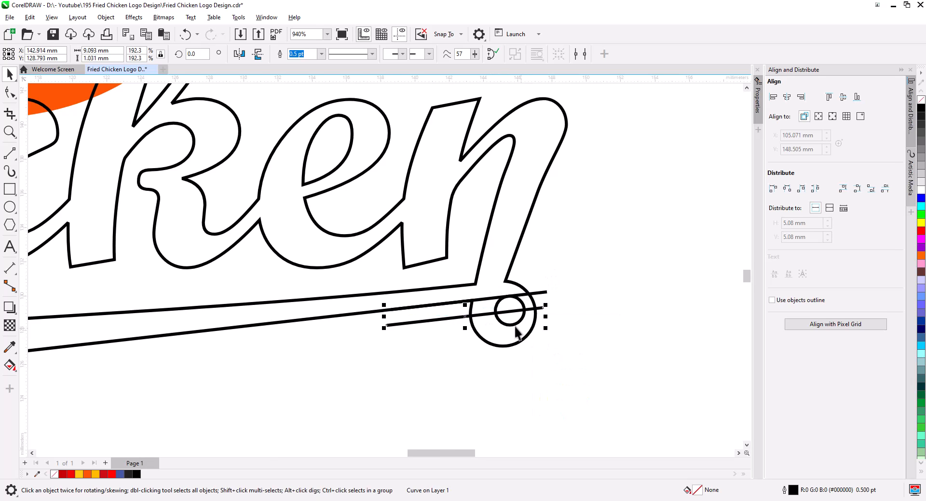
# Draw two short lines crossing the swoosh band beside the ring.
pyautogui.scroll(3, 482, 317)
pyautogui.click(10, 154)
pyautogui.moveTo(412, 271); pyautogui.dragTo(419, 328)
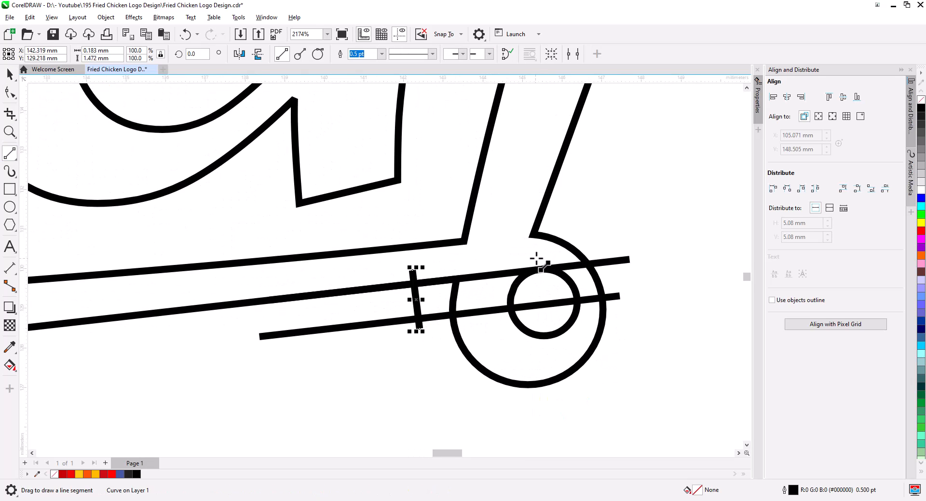
pyautogui.moveTo(535, 255); pyautogui.dragTo(544, 311)
# Smart Fill the regions enclosed by the helper lines near the ring.
pyautogui.press('g')
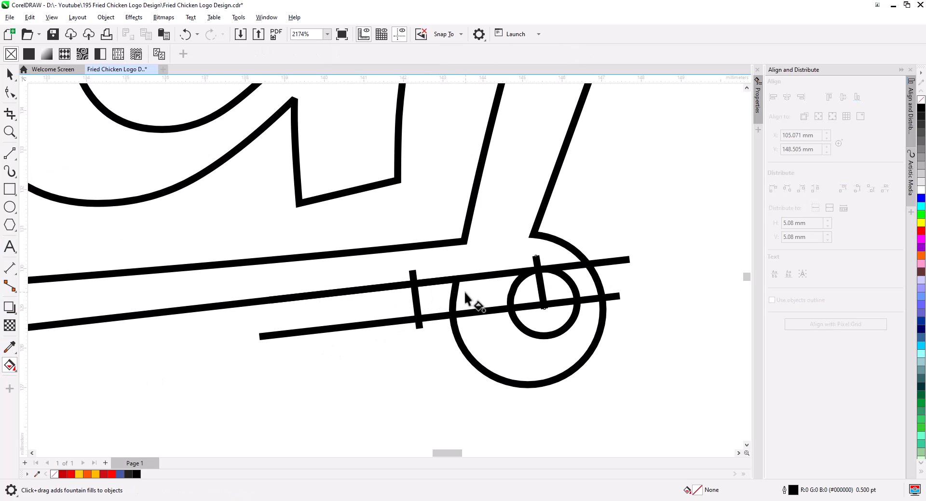
pyautogui.click(9, 365)
pyautogui.click(50, 381)
pyautogui.click(438, 301)
pyautogui.click(486, 300)
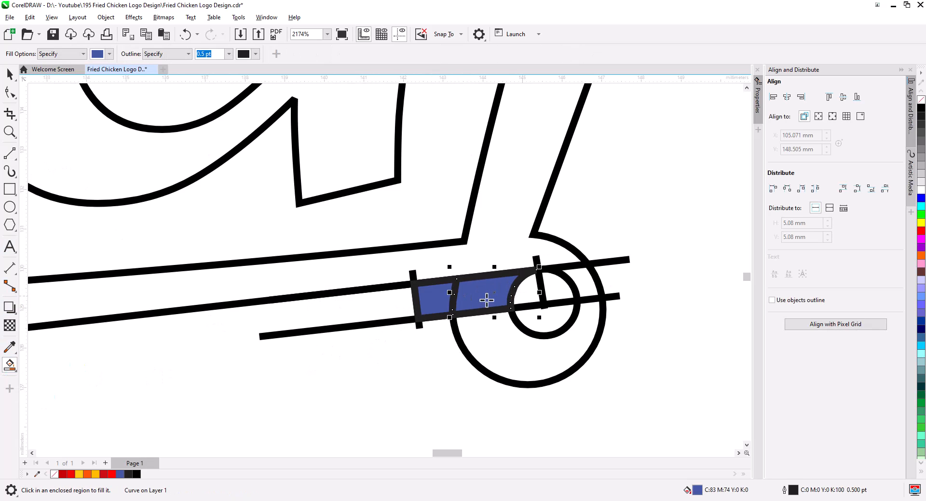
pyautogui.click(527, 294)
# Weld the two filled pieces into a single shape.
pyautogui.click(9, 75)
pyautogui.keyDown('shift'); pyautogui.click(471, 297); pyautogui.keyUp('shift')
pyautogui.keyDown('shift'); pyautogui.click(434, 297); pyautogui.keyUp('shift')
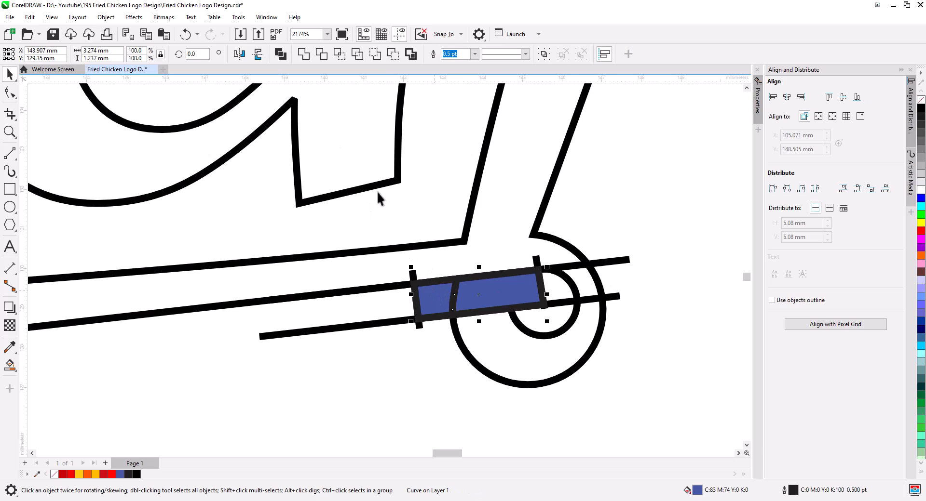
pyautogui.click(303, 55)
# Delete the helper lines and the filled shape.
pyautogui.click(418, 330)
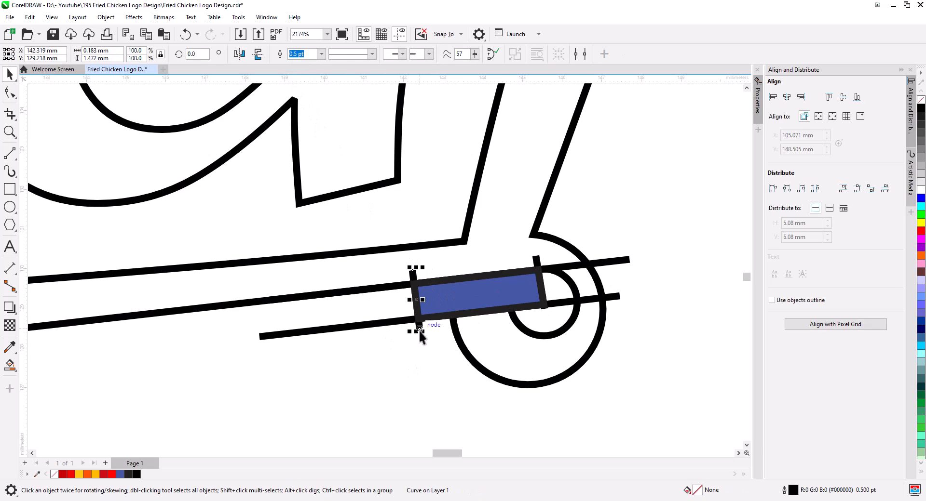
pyautogui.press('Delete')
pyautogui.click(609, 300)
pyautogui.press('Delete')
pyautogui.click(623, 263)
pyautogui.press('Delete')
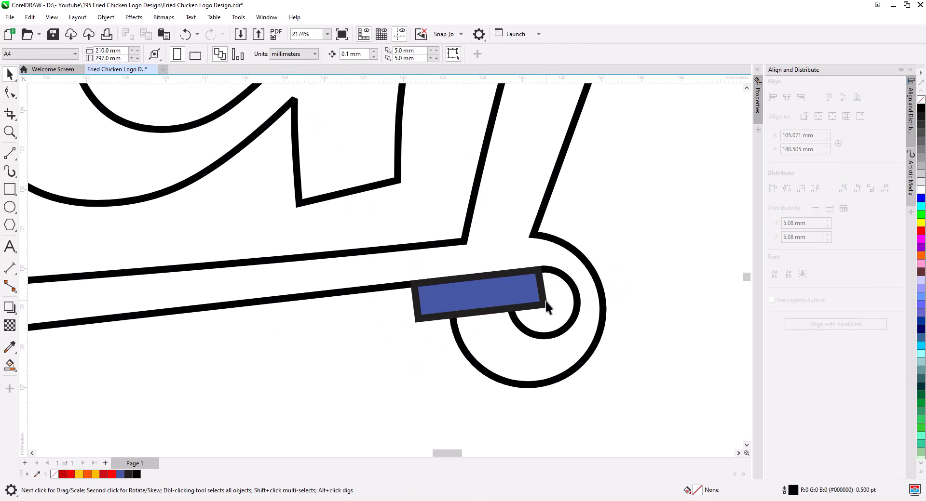
pyautogui.click(547, 307)
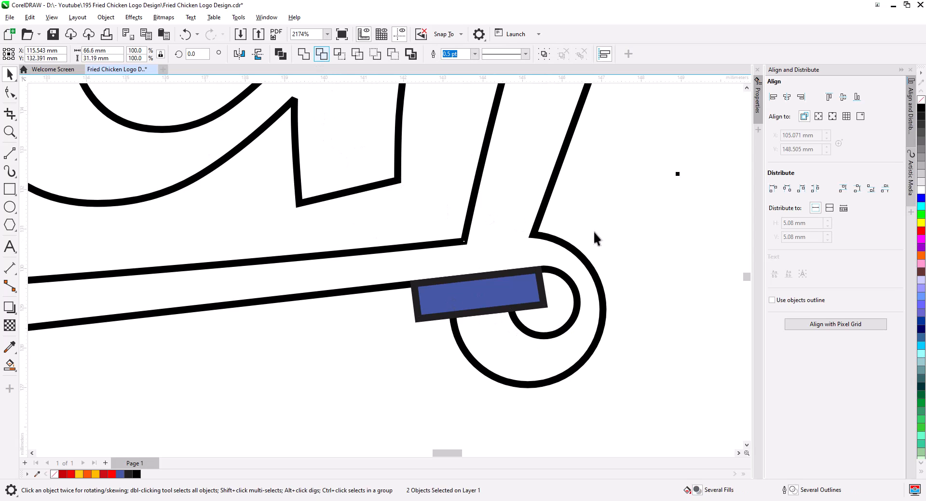
pyautogui.press('Delete')
# Select the nodes at the swoosh's left end and move them upward.
pyautogui.scroll(-5, 487, 318)
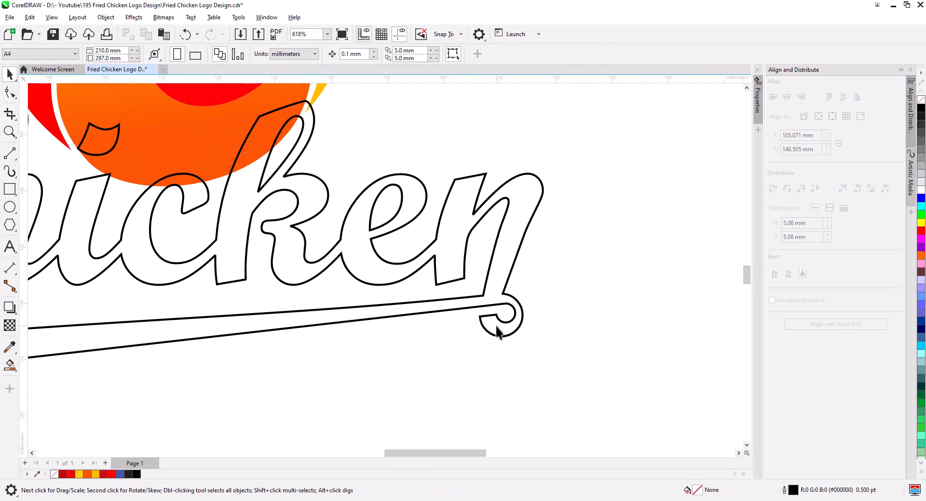
pyautogui.scroll(-3, 475, 332)
pyautogui.press('F10')
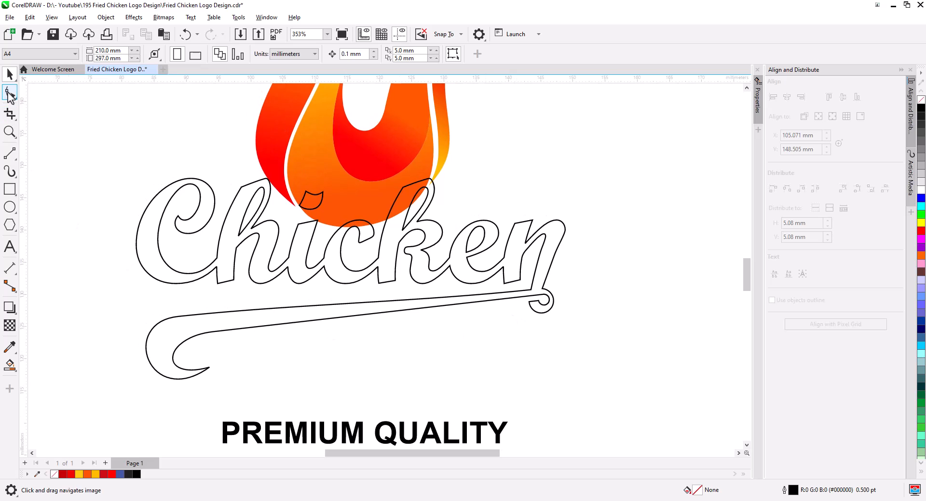
pyautogui.click(218, 366)
pyautogui.moveTo(101, 311); pyautogui.dragTo(263, 386)
pyautogui.moveTo(213, 332); pyautogui.dragTo(199, 314)
# Adjust the nodes and handles of the swoosh's left curl, undoing one misplaced move.
pyautogui.scroll(4, 534, 291)
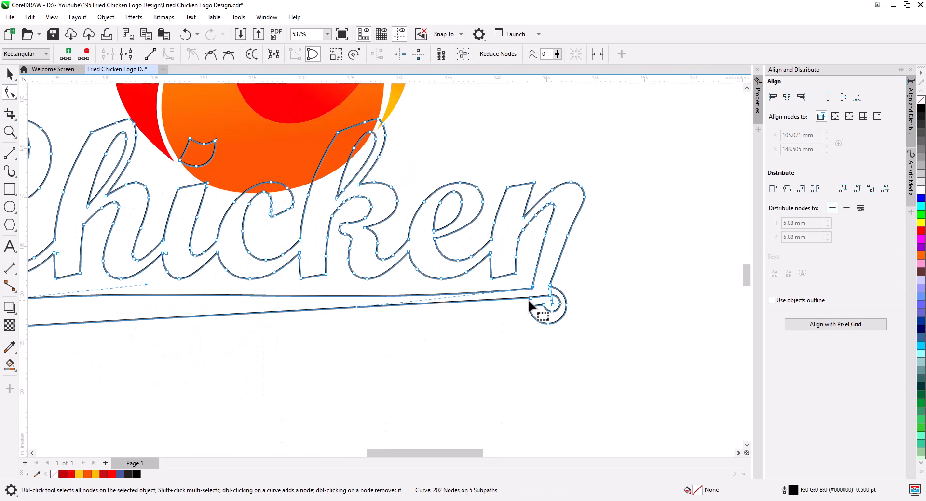
pyautogui.moveTo(305, 309)
pyautogui.mouseDown()
pyautogui.moveTo(328, 298)
pyautogui.moveTo(305, 314)
pyautogui.mouseUp()
pyautogui.scroll(-2, 486, 328)
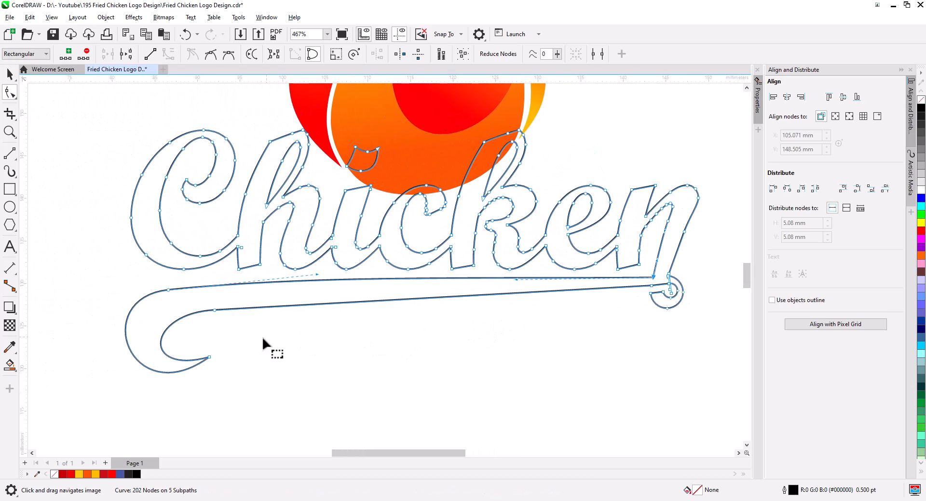
pyautogui.moveTo(209, 358); pyautogui.dragTo(214, 333)
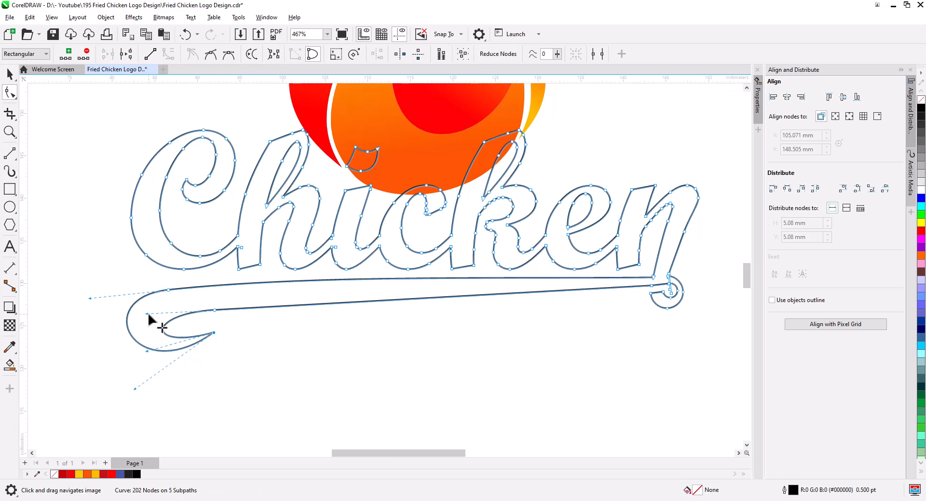
pyautogui.moveTo(150, 314); pyautogui.dragTo(196, 313)
pyautogui.moveTo(148, 348); pyautogui.dragTo(158, 339)
pyautogui.hotkey('ctrl', 'z')
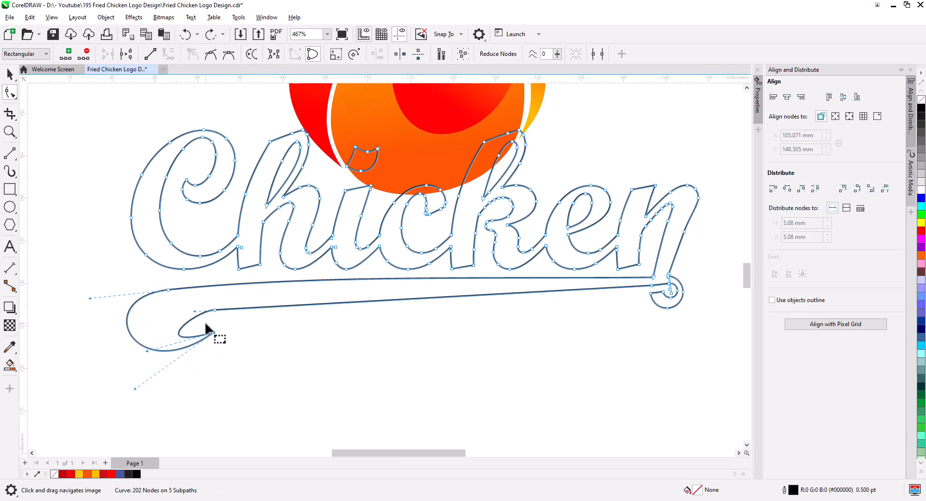
pyautogui.moveTo(194, 311); pyautogui.dragTo(190, 312)
pyautogui.moveTo(146, 349); pyautogui.dragTo(135, 299)
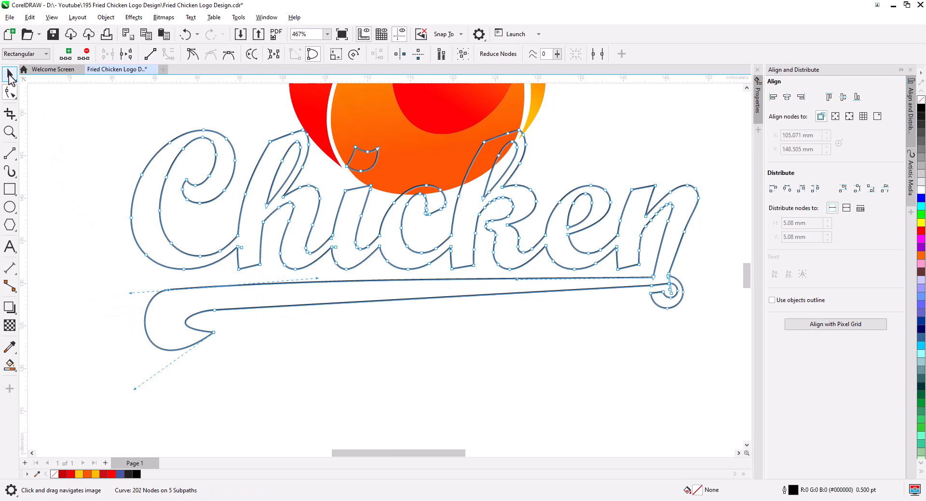
# Reshape the swoosh's left end into a shorter upturned hook.
pyautogui.click(10, 75)
pyautogui.click(8, 92)
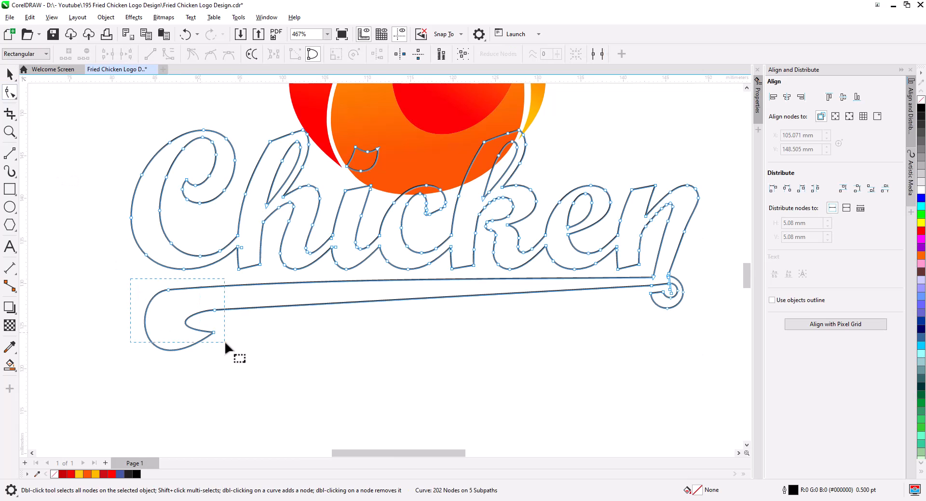
pyautogui.moveTo(211, 313)
pyautogui.mouseDown()
pyautogui.moveTo(280, 311)
pyautogui.moveTo(275, 305)
pyautogui.moveTo(251, 338)
pyautogui.moveTo(230, 341)
pyautogui.moveTo(216, 321)
pyautogui.moveTo(225, 320)
pyautogui.mouseUp()
pyautogui.click(285, 328)
pyautogui.moveTo(150, 398); pyautogui.dragTo(156, 340)
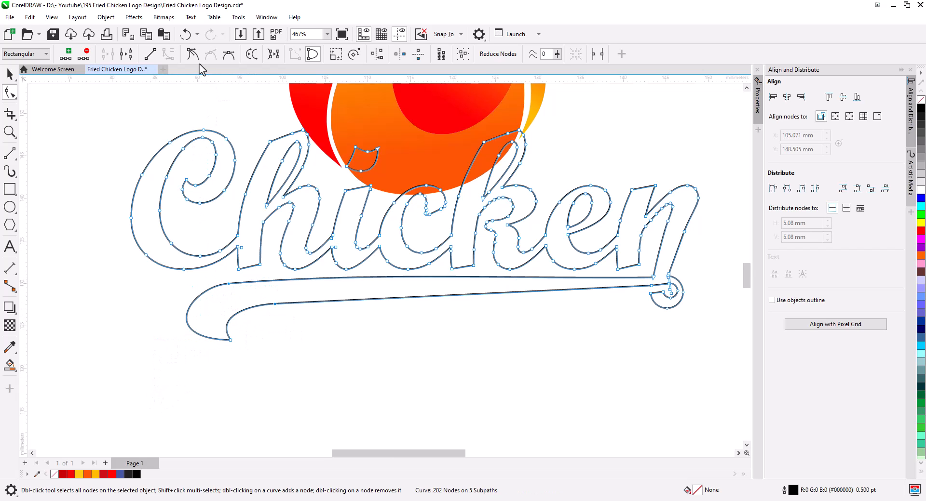
# Refine the handles of the hook's curve at the swoosh's left end.
pyautogui.click(199, 297)
pyautogui.moveTo(230, 283); pyautogui.dragTo(186, 285)
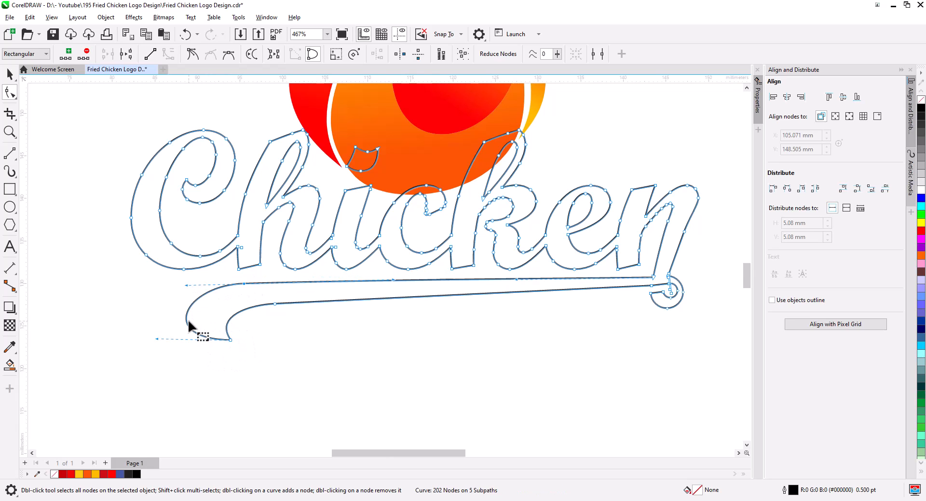
pyautogui.moveTo(157, 340); pyautogui.dragTo(190, 336)
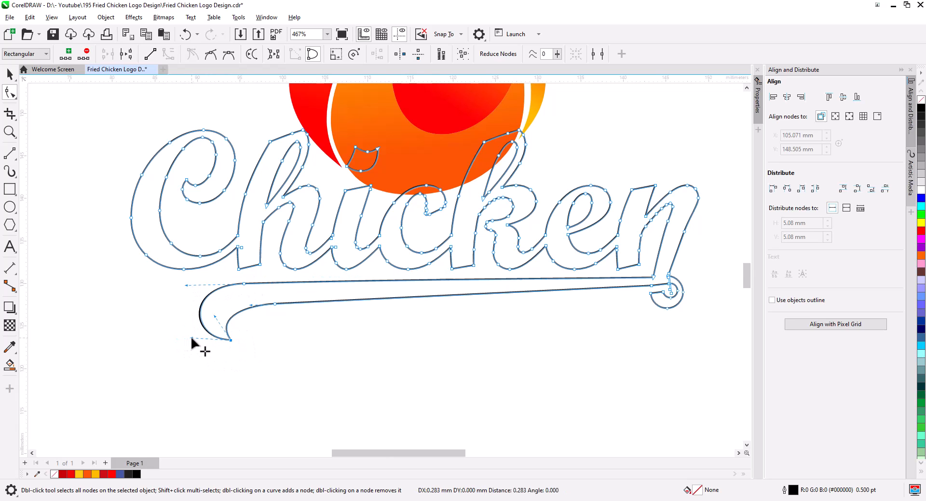
# Delete the i's dot subpath from the Chicken lettering curve.
pyautogui.click(9, 73)
pyautogui.click(477, 347)
pyautogui.scroll(-2, 484, 348)
pyautogui.moveTo(498, 316); pyautogui.dragTo(538, 298)
pyautogui.click(534, 298)
pyautogui.scroll(2, 451, 228)
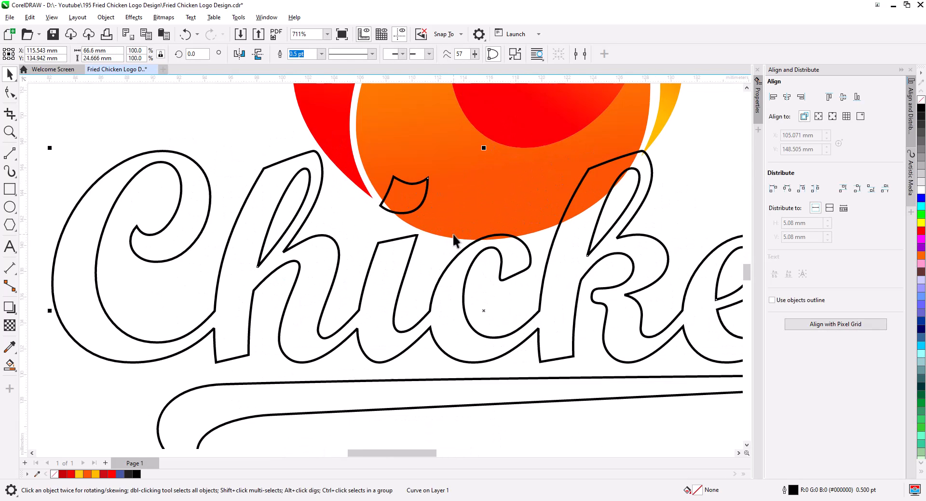
pyautogui.moveTo(453, 235); pyautogui.dragTo(442, 303)
pyautogui.click(7, 91)
pyautogui.press('Delete')
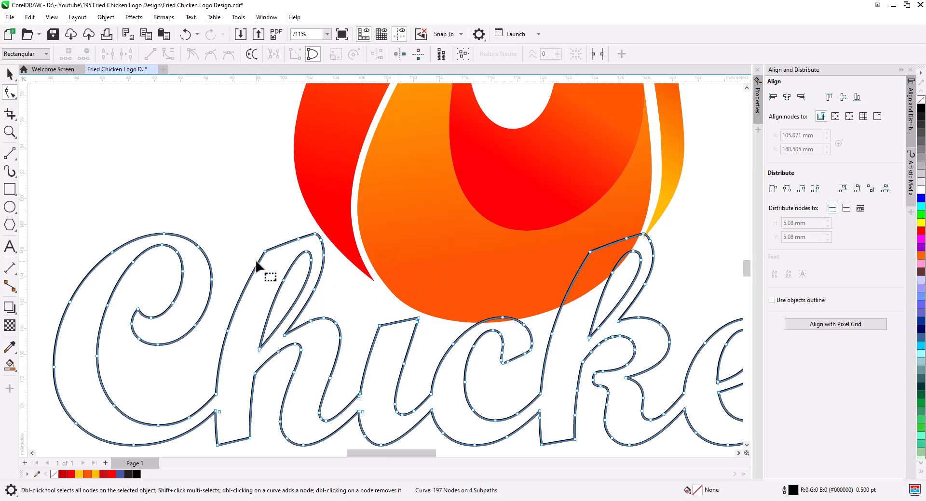
# Draw a new circle as the i's dot and combine it with the lettering curve.
pyautogui.click(10, 208)
pyautogui.moveTo(373, 269)
pyautogui.mouseDown()
pyautogui.moveTo(420, 316)
pyautogui.moveTo(416, 306)
pyautogui.mouseUp()
pyautogui.press('space')
pyautogui.keyDown('shift'); pyautogui.click(414, 333); pyautogui.keyUp('shift')
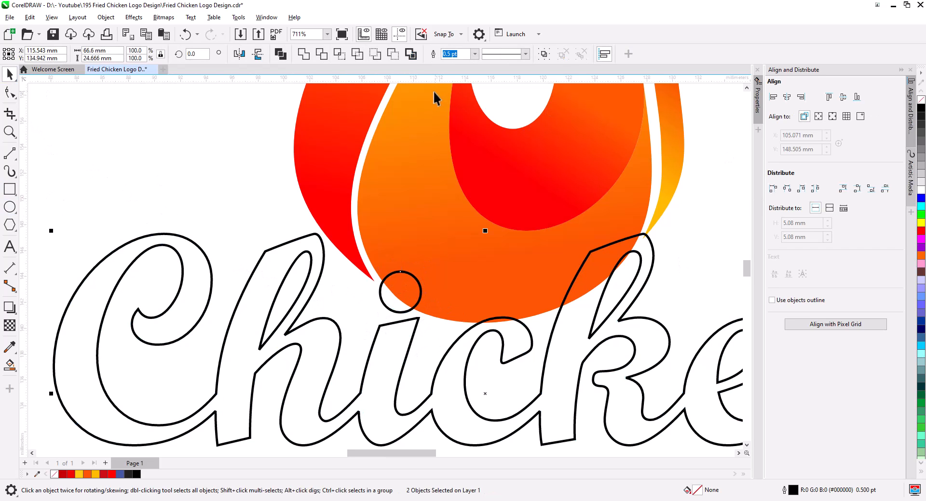
pyautogui.click(279, 54)
pyautogui.press('F10')
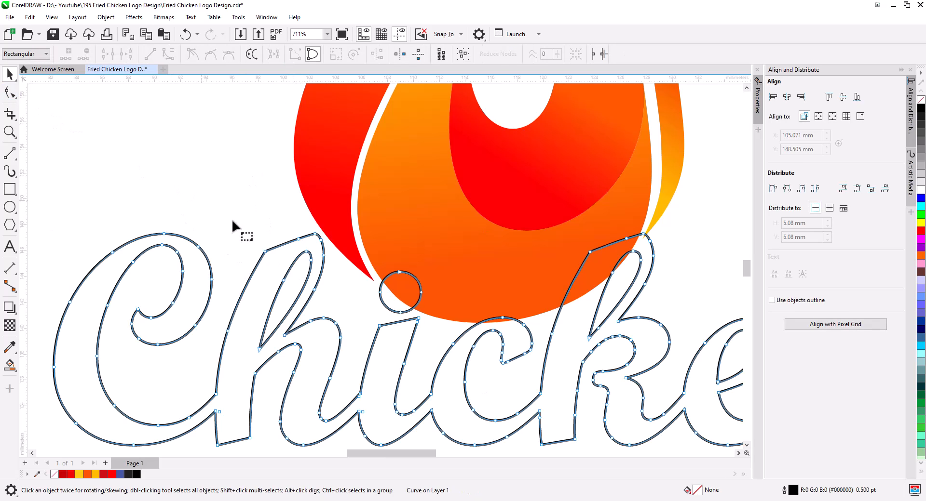
# Delete the extra nodes at the top of the h's ascender.
pyautogui.moveTo(273, 223); pyautogui.dragTo(276, 263)
pyautogui.press('Delete')
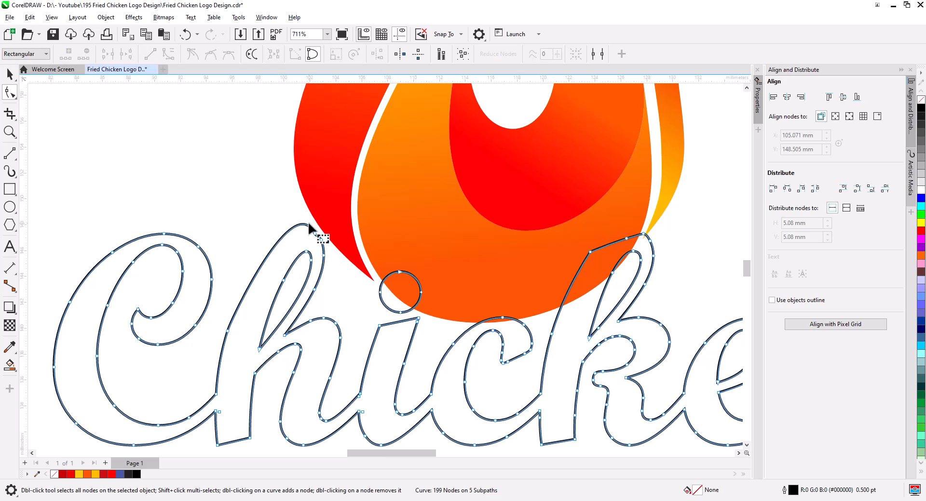
pyautogui.moveTo(308, 223); pyautogui.dragTo(329, 246)
pyautogui.press('Delete')
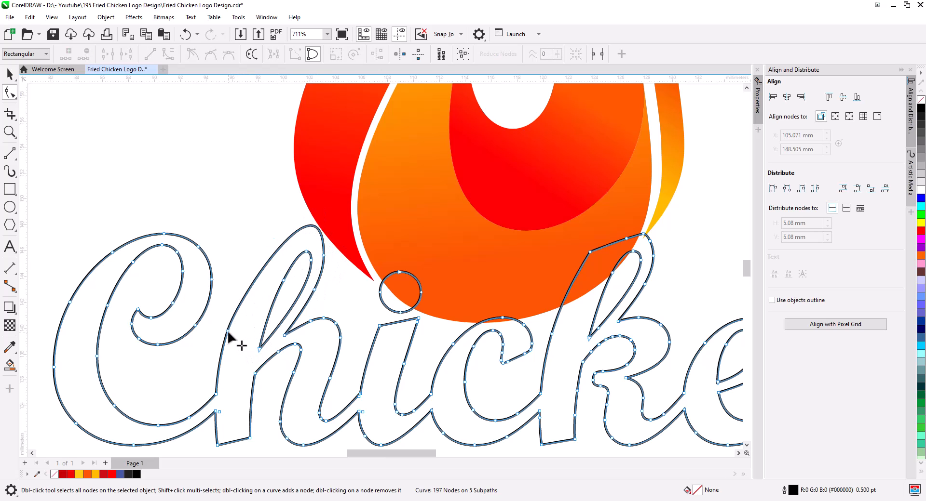
# Delete the extra nodes at the top of the k's ascender in the lettering curve.
pyautogui.moveTo(227, 332); pyautogui.dragTo(234, 333)
pyautogui.hotkey('ctrl', 'z')
pyautogui.moveTo(458, 342); pyautogui.dragTo(361, 337)
pyautogui.moveTo(516, 222)
pyautogui.mouseDown()
pyautogui.moveTo(533, 234)
pyautogui.moveTo(520, 236)
pyautogui.moveTo(519, 223)
pyautogui.mouseUp()
pyautogui.press('Delete')
pyautogui.moveTo(483, 236); pyautogui.dragTo(507, 257)
pyautogui.press('Delete')
pyautogui.moveTo(538, 222); pyautogui.dragTo(505, 238)
pyautogui.press('Delete')
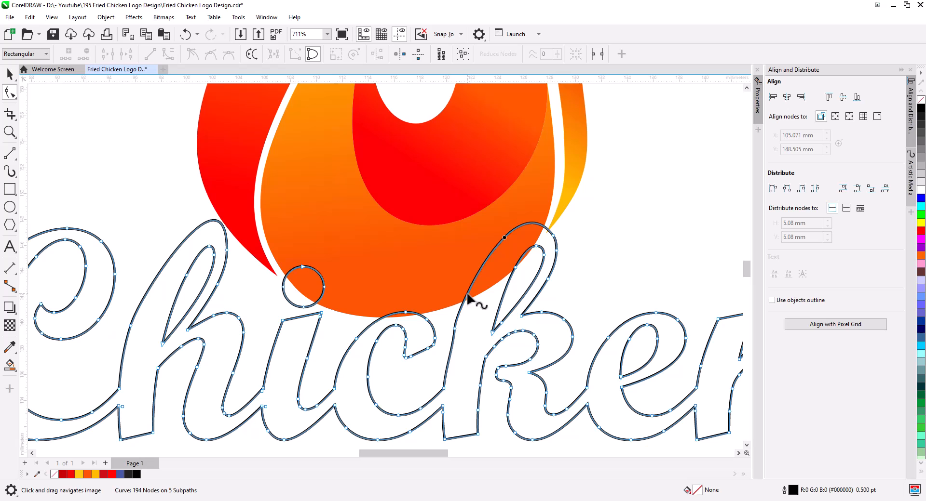
# Reshape the curve and its handle at the top of the k's ascender.
pyautogui.click(455, 329)
pyautogui.moveTo(459, 314); pyautogui.dragTo(463, 303)
pyautogui.moveTo(463, 303); pyautogui.dragTo(466, 301)
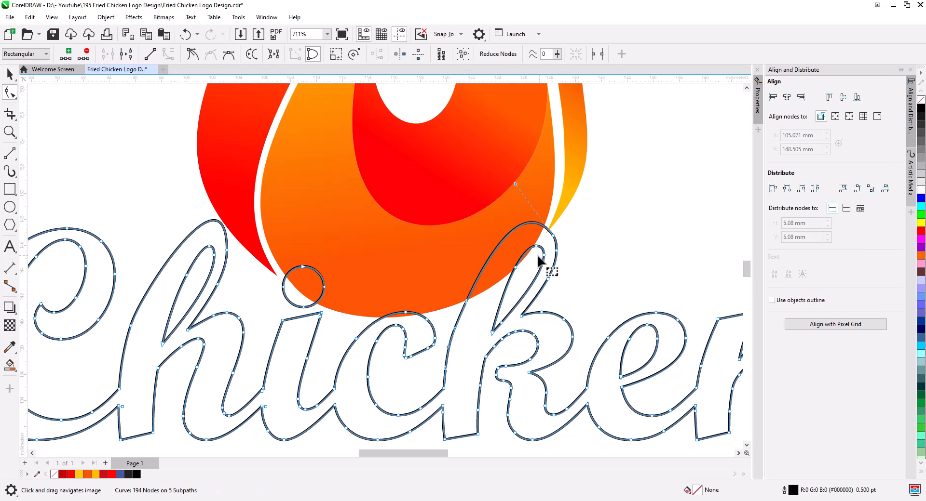
pyautogui.moveTo(515, 183); pyautogui.dragTo(528, 196)
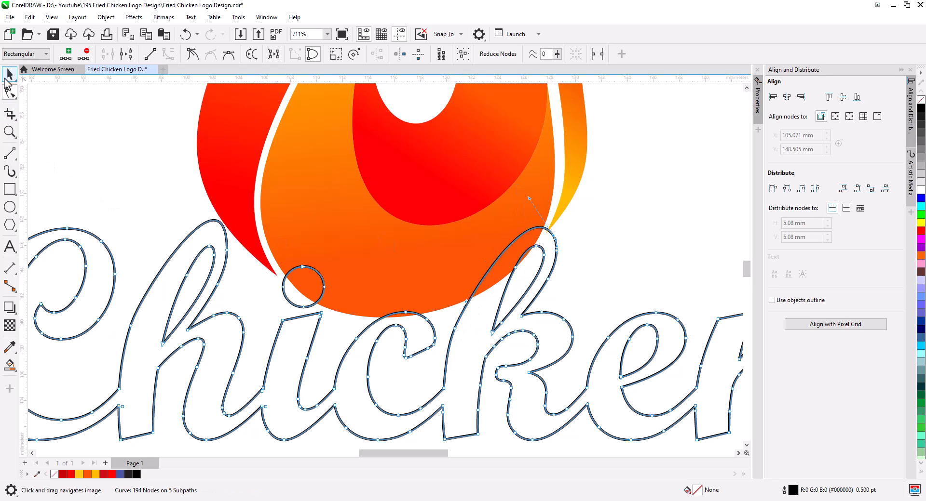
# Fill the Chicken lettering curve with red and remove its outline.
pyautogui.click(7, 78)
pyautogui.scroll(-3, 484, 301)
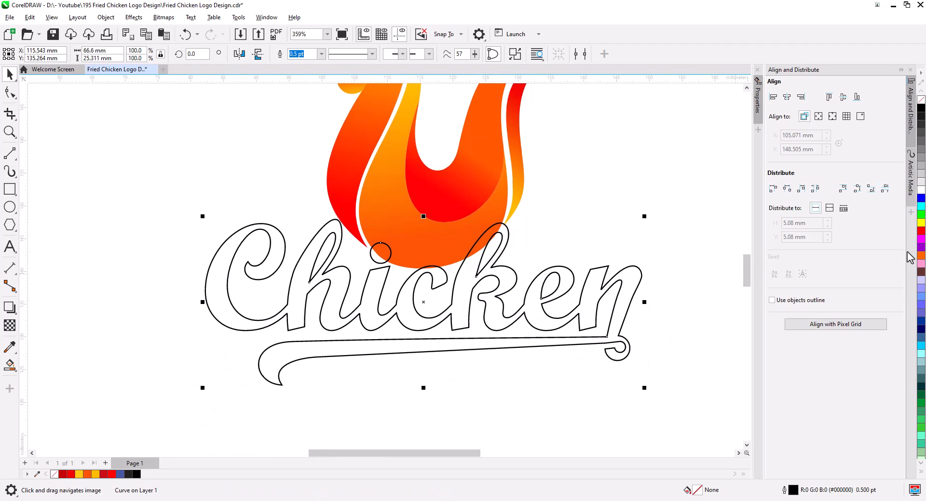
pyautogui.click(71, 475)
pyautogui.rightClick(921, 99)
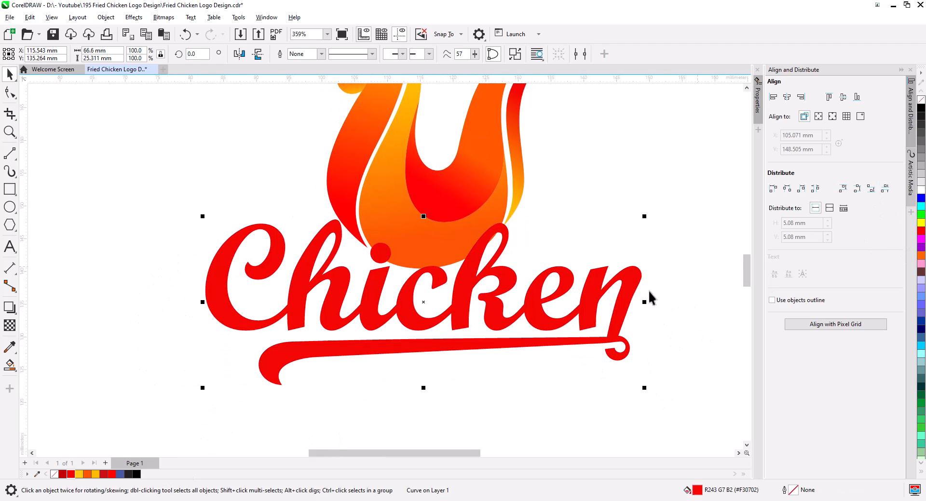
# Duplicate the lettering with a slight offset and fill the copy with yellow.
pyautogui.scroll(-1, 560, 364)
pyautogui.click(484, 353)
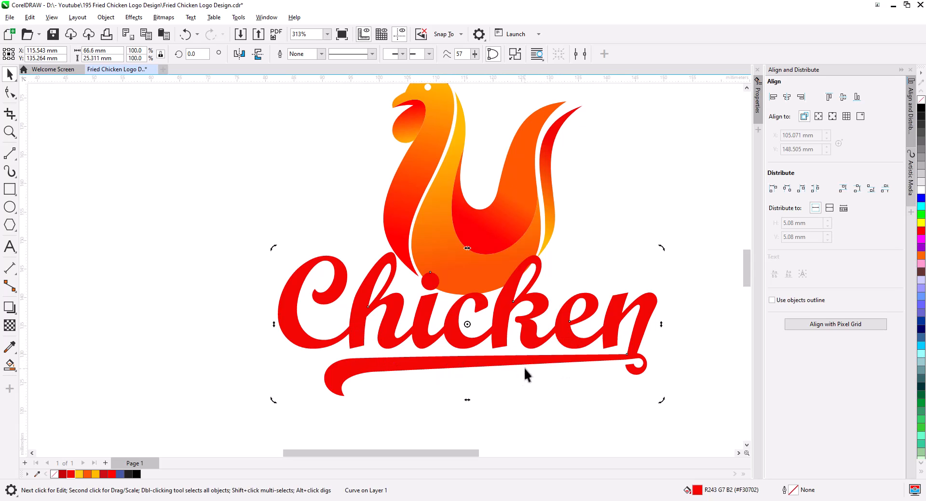
pyautogui.scroll(3, 493, 347)
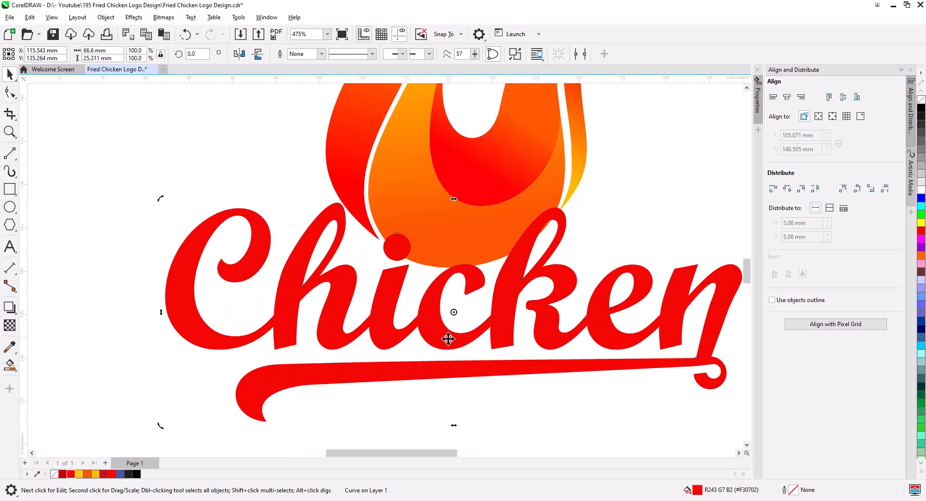
pyautogui.moveTo(448, 340); pyautogui.dragTo(452, 344)
pyautogui.click(470, 352)
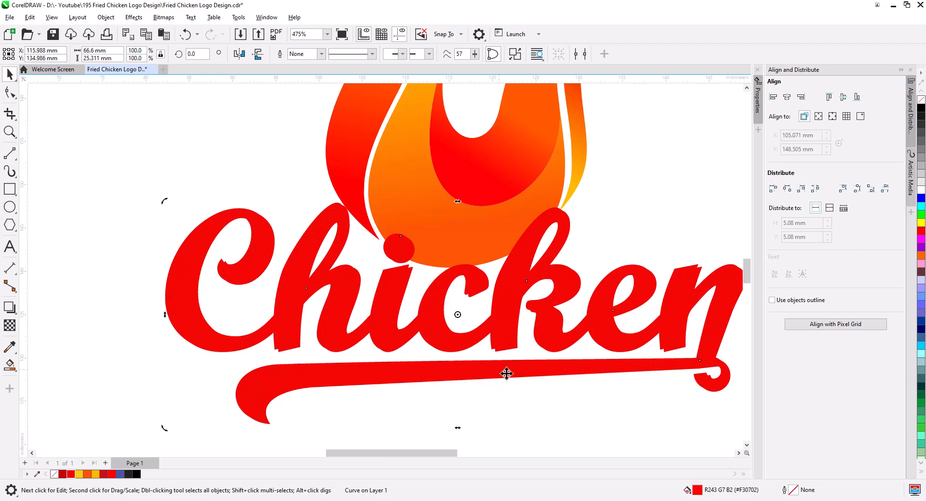
pyautogui.click(921, 223)
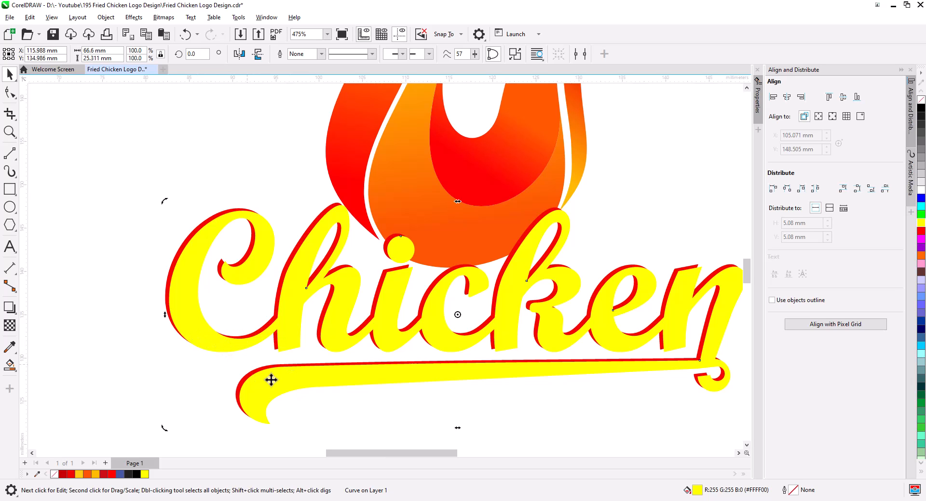
# Nudge the yellow copy slightly up and to the left.
pyautogui.scroll(1, 261, 390)
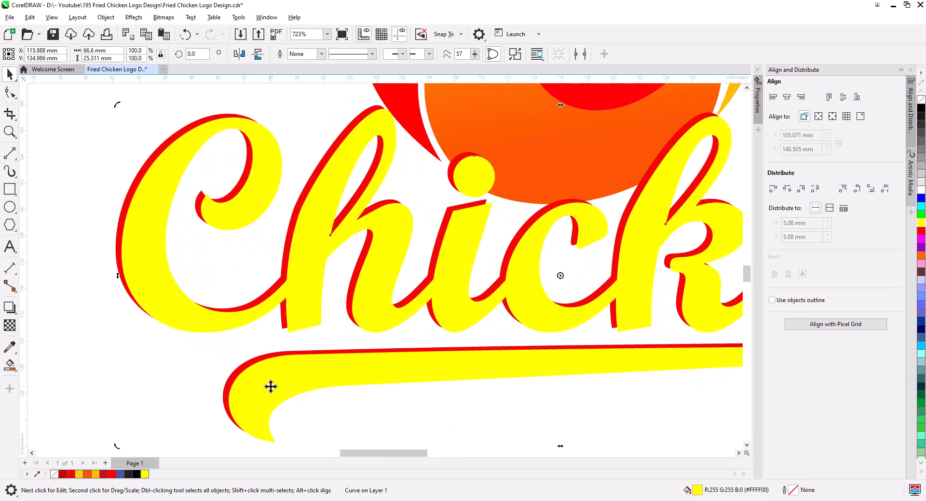
pyautogui.press('Left')
pyautogui.press('Left')
pyautogui.press('Up')
pyautogui.press('Left')
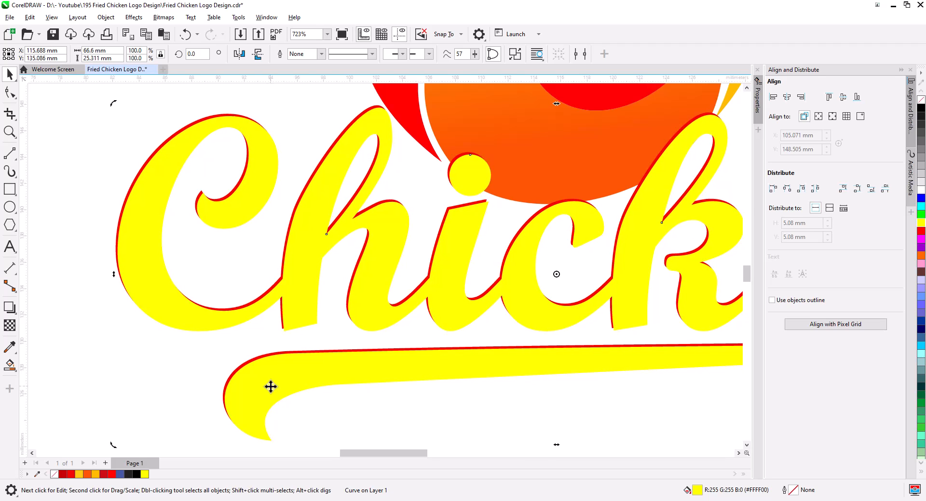
pyautogui.press('Right')
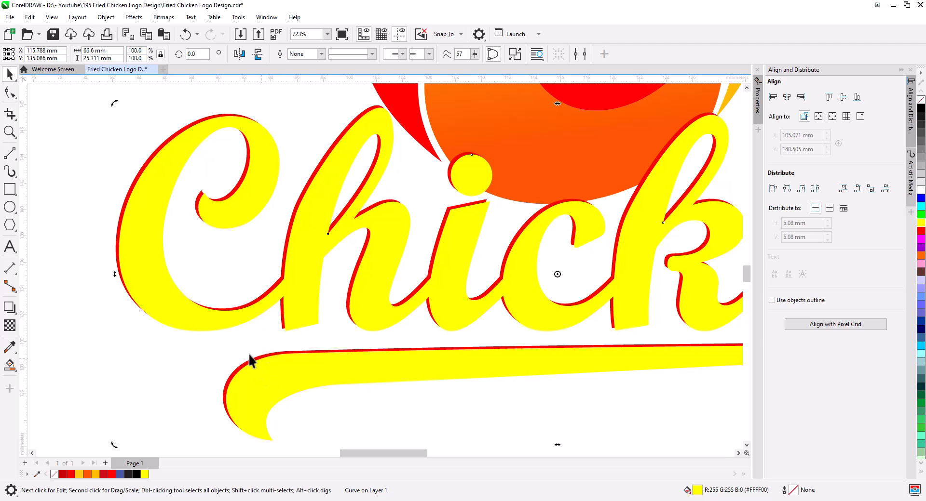
# Remove the copy's fill and give it a black outline.
pyautogui.rightClick(921, 111)
pyautogui.click(921, 100)
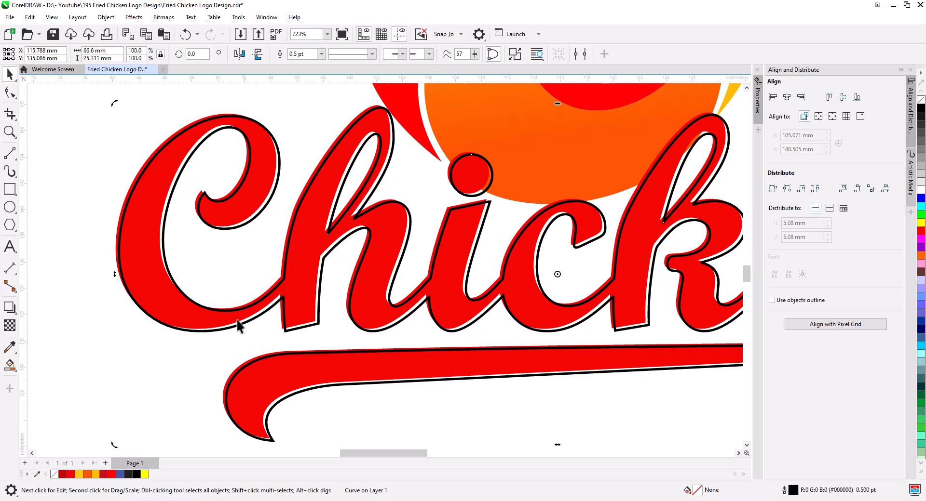
# Select both lettering copies and trim the underlying red lettering with the top copy.
pyautogui.click(118, 234)
pyautogui.keyDown('shift'); pyautogui.click(165, 256); pyautogui.keyUp('shift')
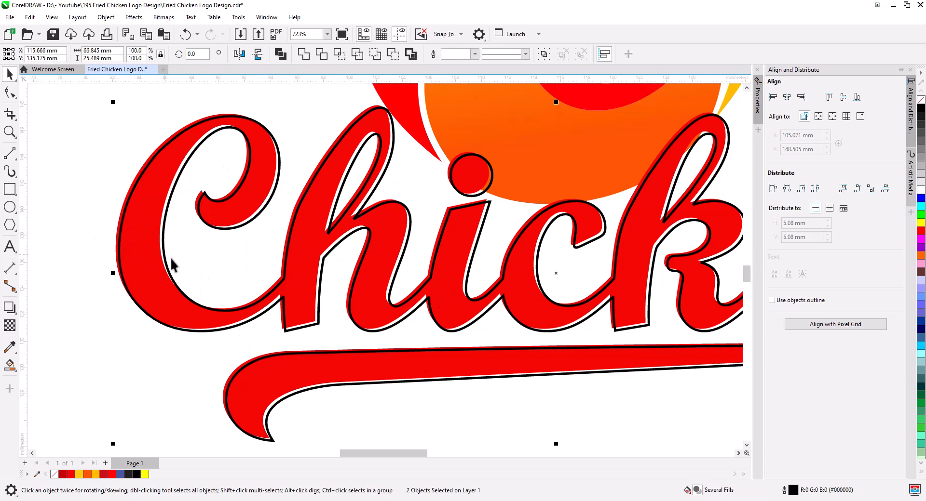
pyautogui.click(322, 54)
# Fill the trimmed offset sliver shape with white and remove its outline.
pyautogui.click(92, 170)
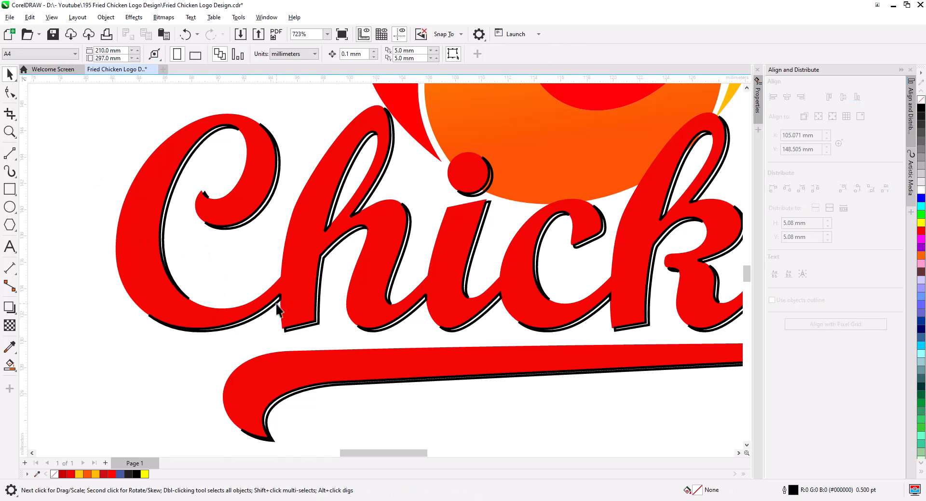
pyautogui.click(330, 219)
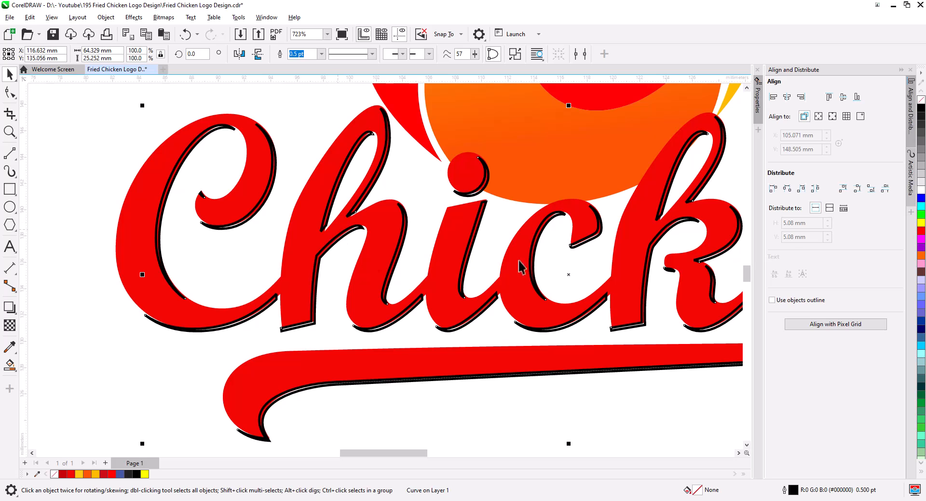
pyautogui.click(921, 190)
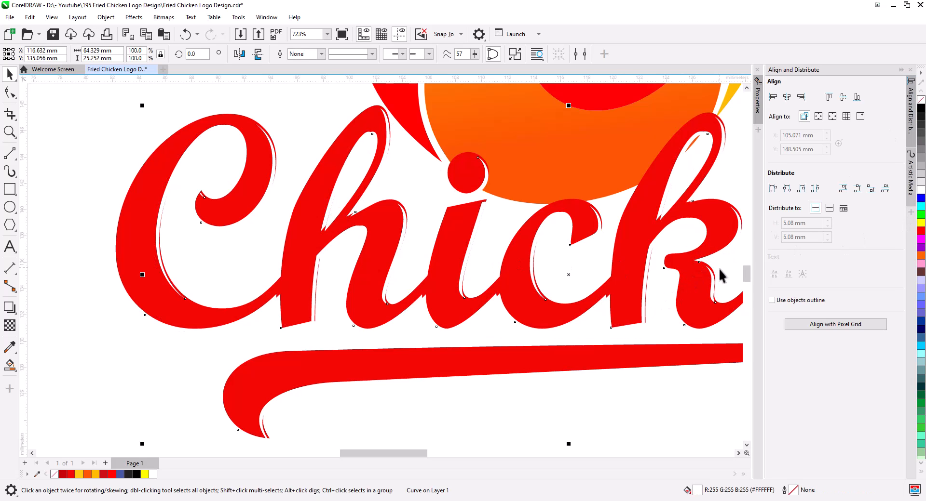
# Reposition the white sliver shape so it sits along the edges of the red letters.
pyautogui.scroll(5, 722, 275)
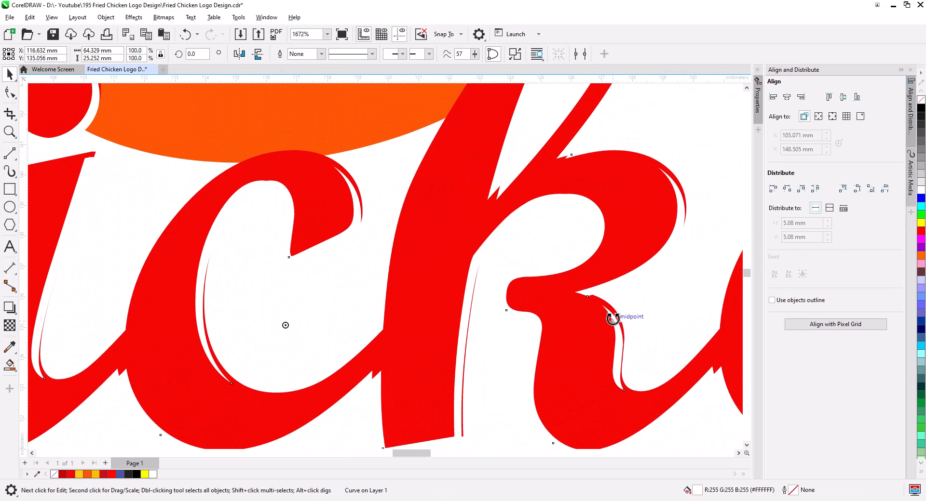
pyautogui.moveTo(612, 319)
pyautogui.mouseDown()
pyautogui.moveTo(630, 330)
pyautogui.moveTo(624, 311)
pyautogui.mouseUp()
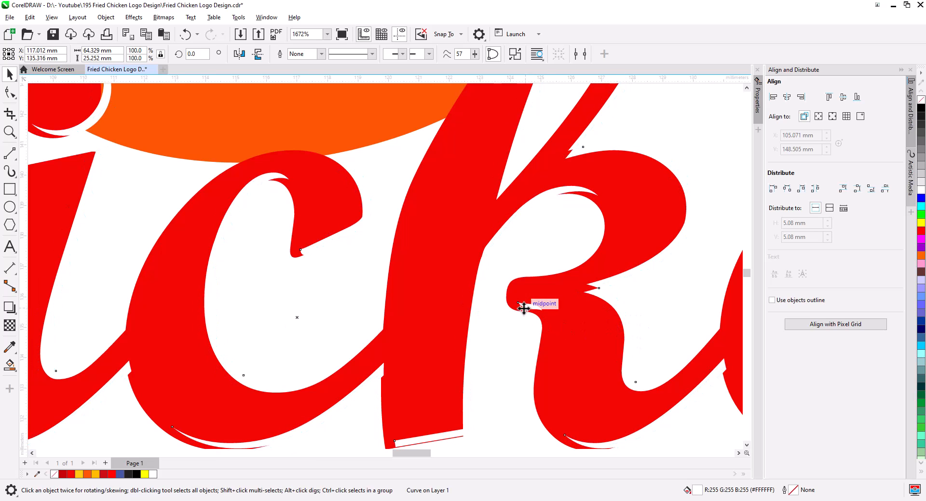
pyautogui.moveTo(524, 309); pyautogui.dragTo(509, 306)
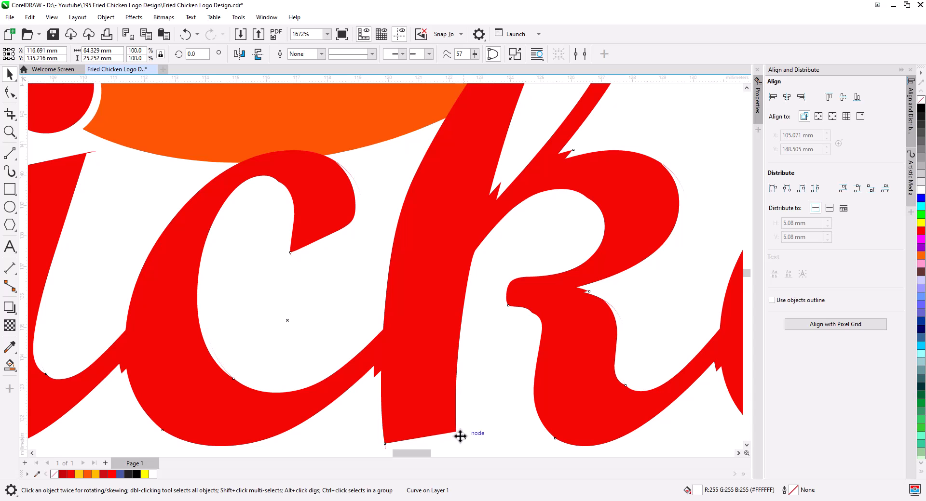
pyautogui.moveTo(460, 436)
pyautogui.mouseDown()
pyautogui.moveTo(452, 432)
pyautogui.moveTo(466, 430)
pyautogui.moveTo(461, 437)
pyautogui.mouseUp()
pyautogui.hotkey('ctrl', 'z')
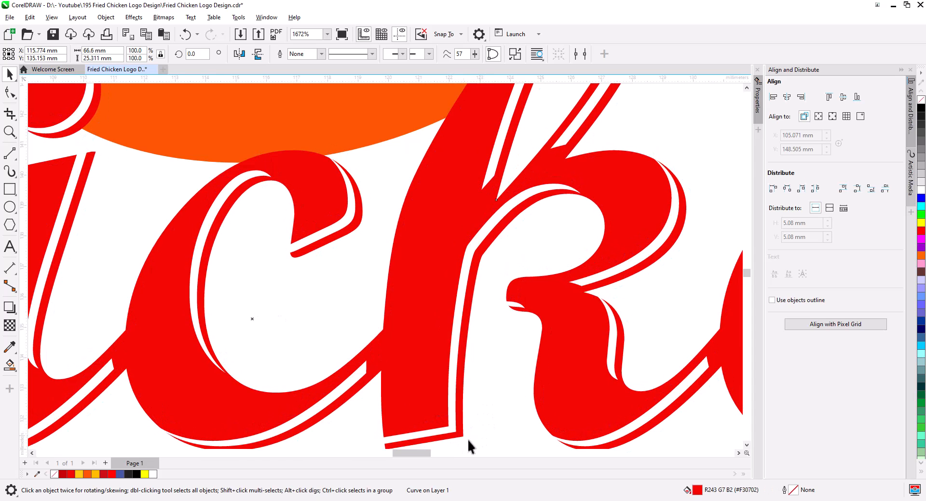
pyautogui.moveTo(453, 432); pyautogui.dragTo(462, 439)
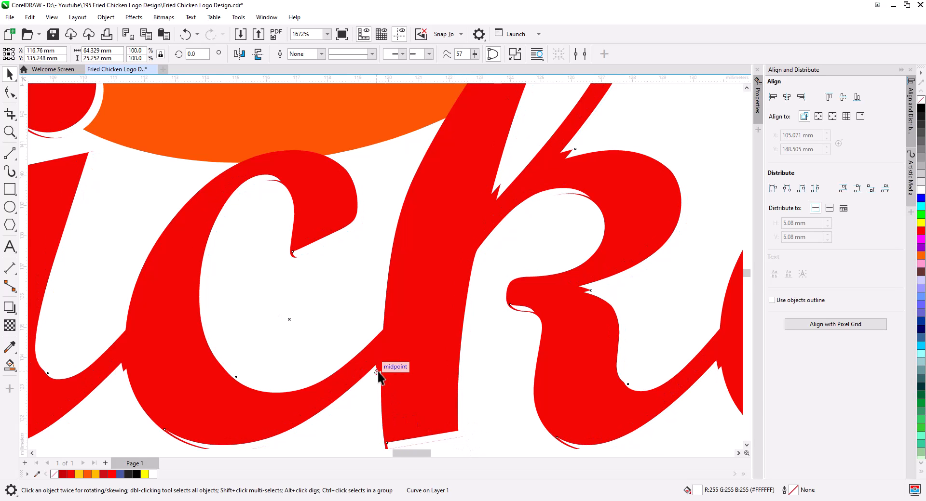
pyautogui.moveTo(379, 372); pyautogui.dragTo(385, 372)
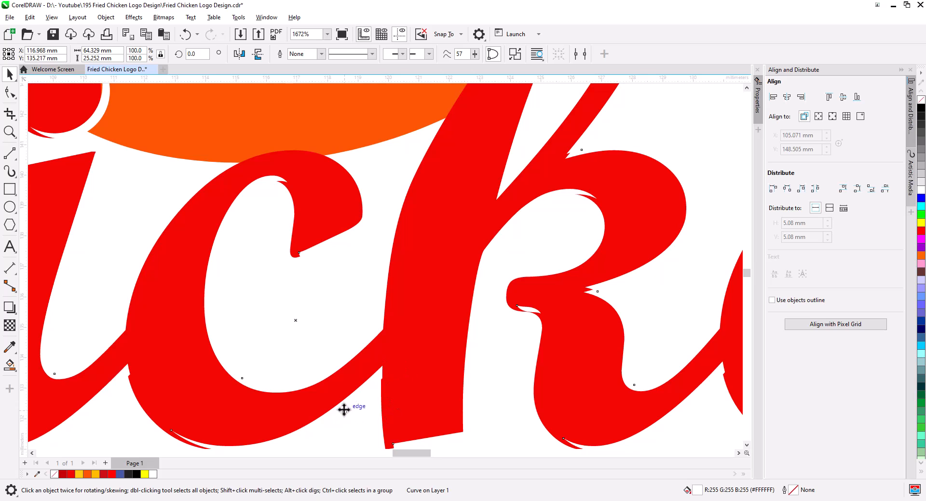
# Apply an outside contour to the red Chicken lettering with the Contour tool.
pyautogui.scroll(-9, 362, 410)
pyautogui.moveTo(420, 430); pyautogui.dragTo(489, 377)
pyautogui.scroll(-1, 518, 376)
pyautogui.click(271, 401)
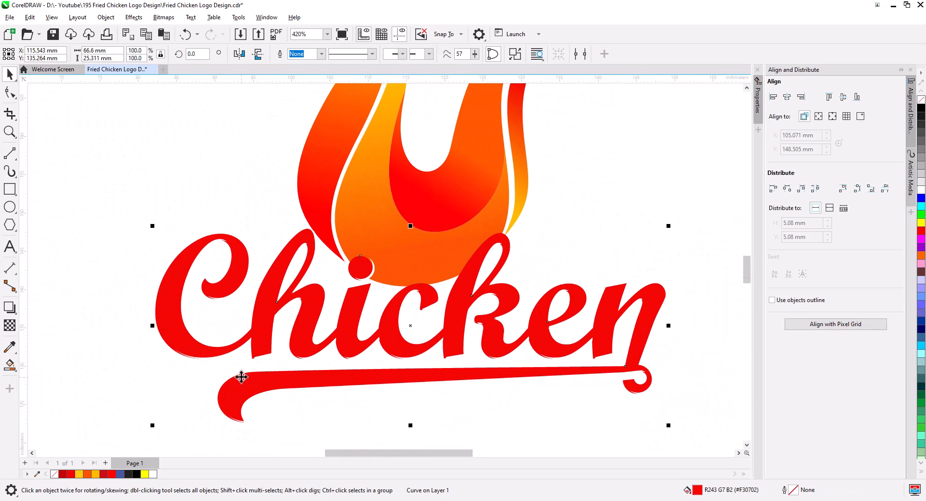
pyautogui.click(9, 307)
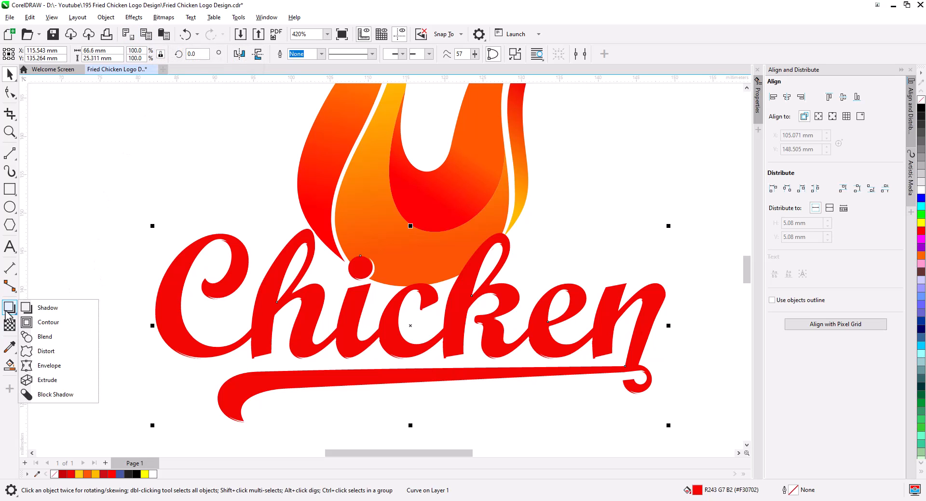
pyautogui.click(44, 322)
pyautogui.click(268, 56)
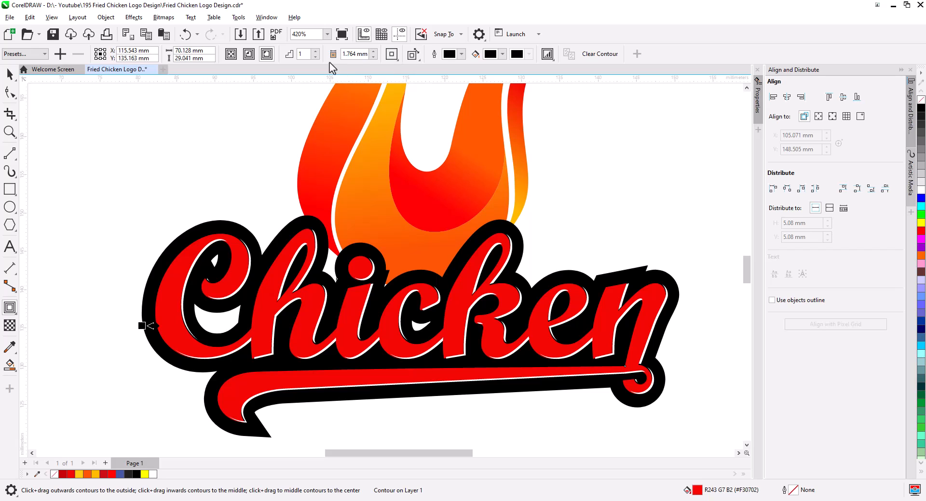
# Set the contour offset to 2.264 mm and break the contour apart from the red lettering.
pyautogui.click(373, 52)
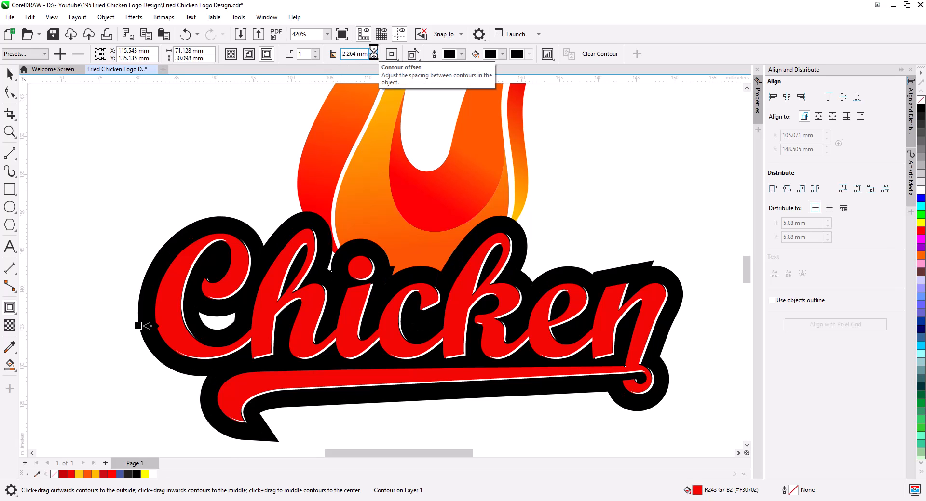
pyautogui.click(374, 51)
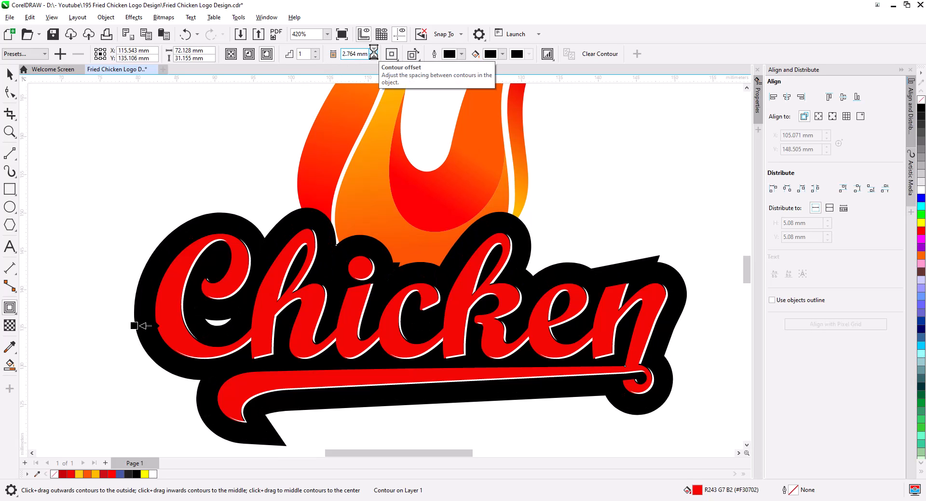
pyautogui.click(374, 57)
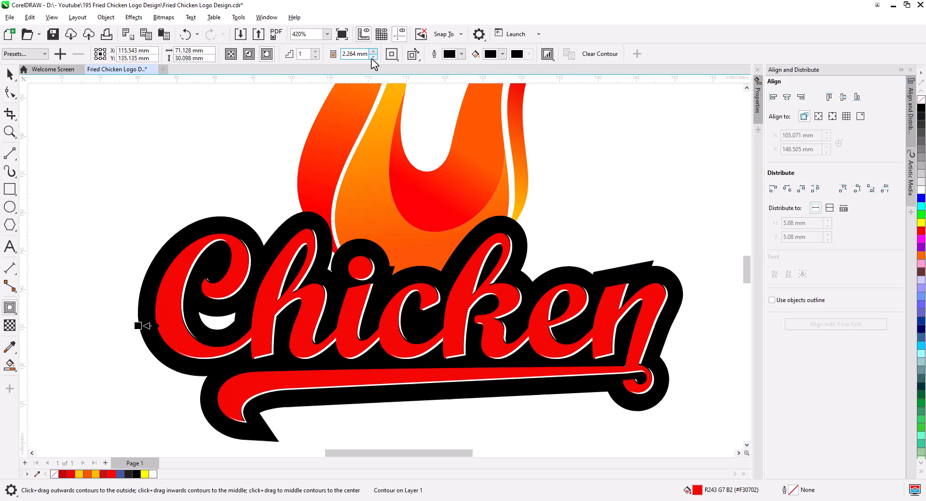
pyautogui.rightClick(211, 219)
pyautogui.click(229, 229)
# Select the separated contour shape and fill it with a dark maroon red.
pyautogui.click(10, 76)
pyautogui.click(179, 213)
pyautogui.click(201, 224)
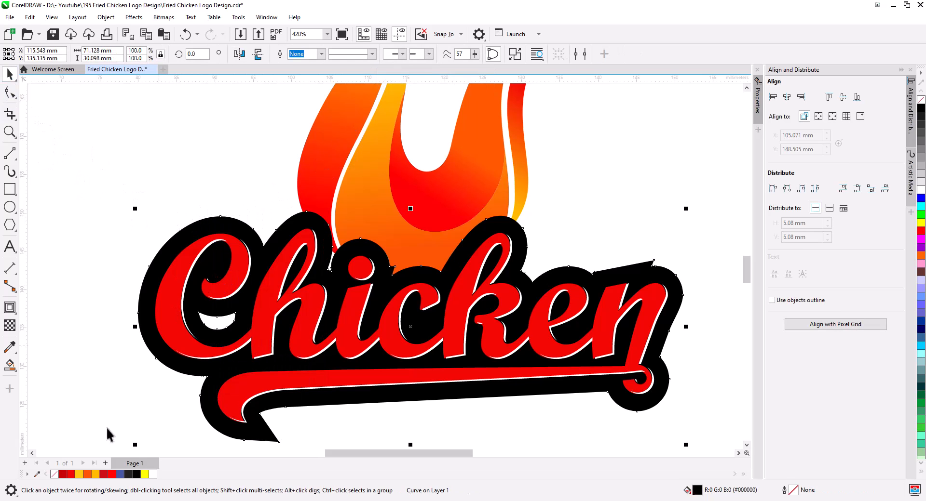
pyautogui.click(63, 475)
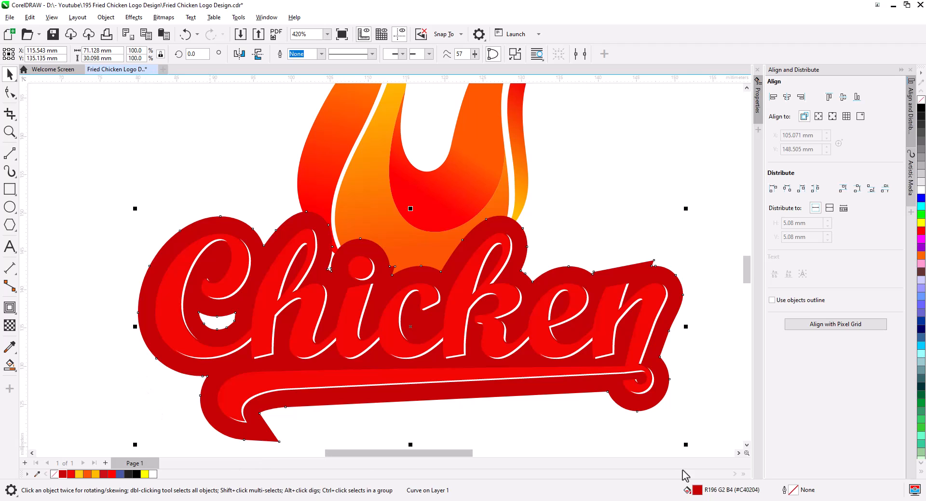
pyautogui.doubleClick(698, 491)
pyautogui.click(362, 168)
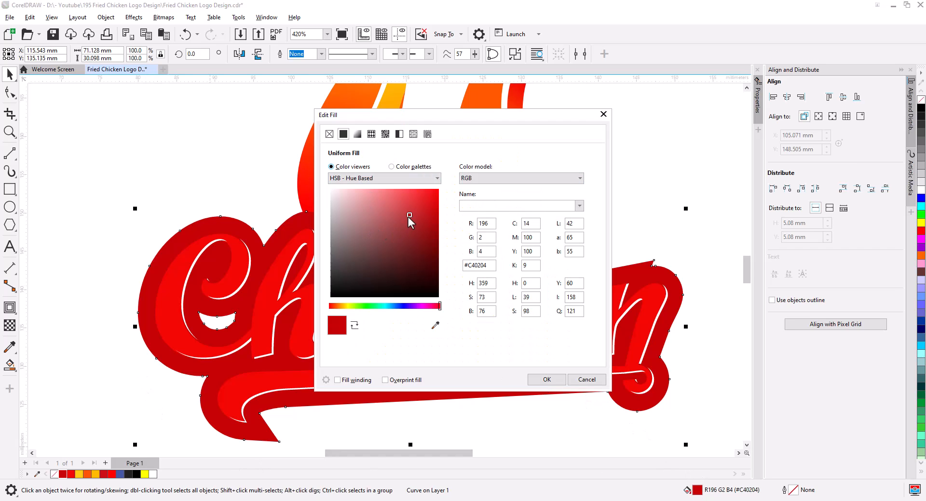
pyautogui.moveTo(409, 218); pyautogui.dragTo(437, 248)
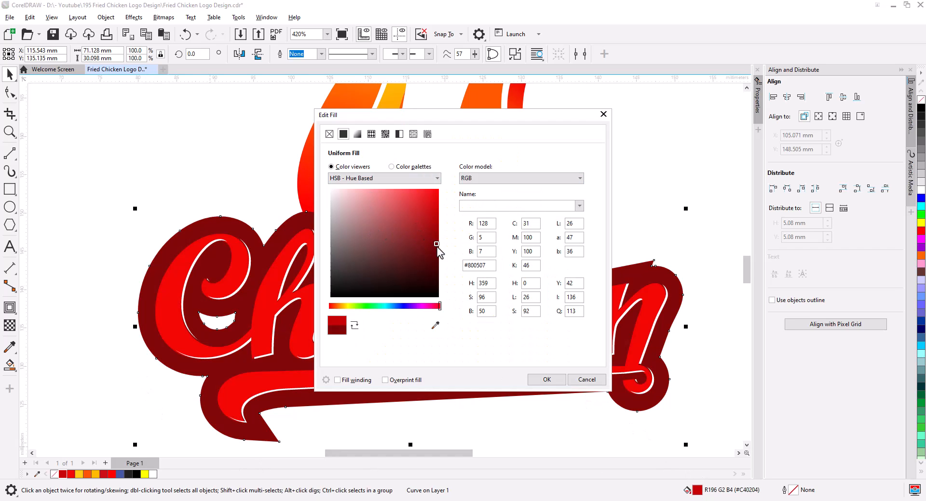
pyautogui.click(547, 380)
# Delete a stray node in the notch of the contour outline near the 'i'.
pyautogui.press('F10')
pyautogui.scroll(2, 394, 291)
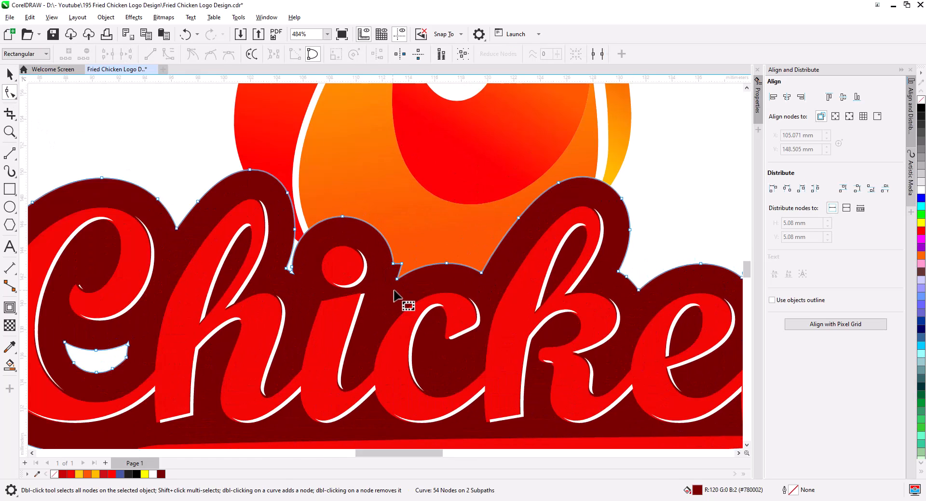
pyautogui.scroll(4, 394, 292)
pyautogui.moveTo(414, 220); pyautogui.dragTo(393, 236)
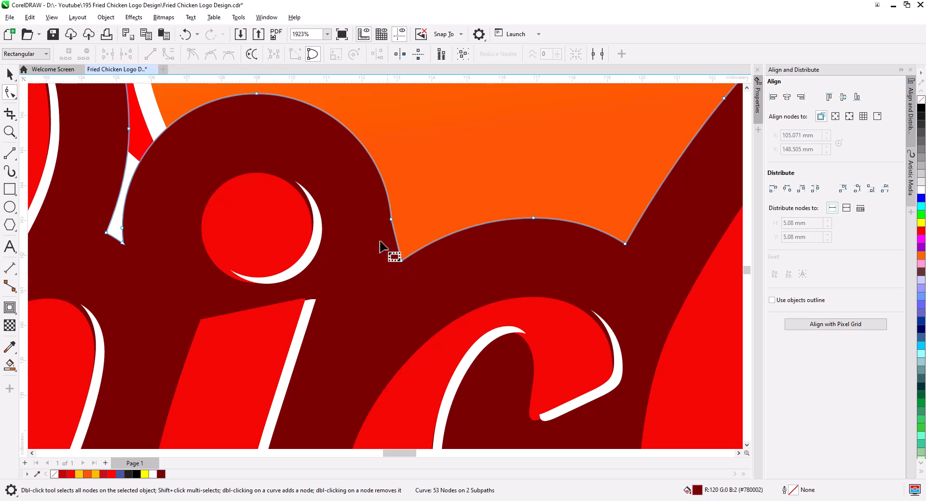
pyautogui.press('Delete')
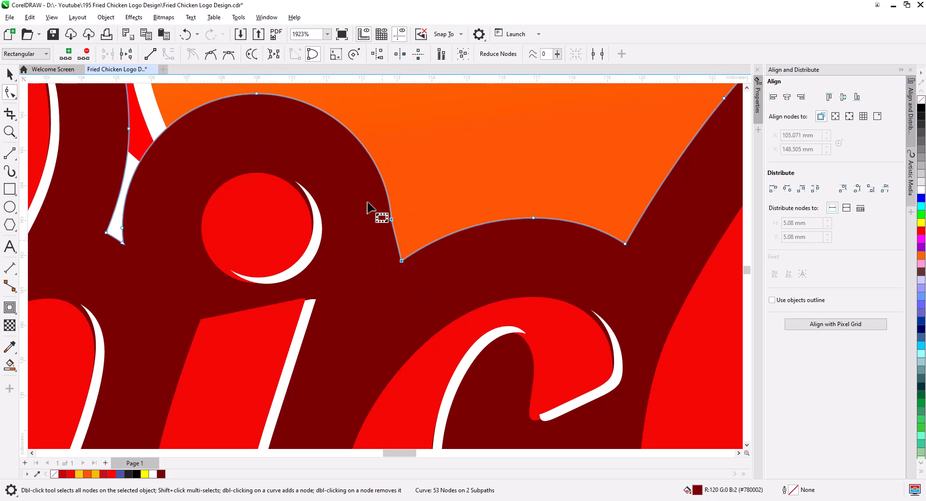
# Delete the extra nodes forming the spike along the contour's upper edge above the 'n'.
pyautogui.moveTo(395, 235); pyautogui.dragTo(394, 261)
pyautogui.scroll(-2, 407, 285)
pyautogui.moveTo(371, 303); pyautogui.dragTo(42, 283)
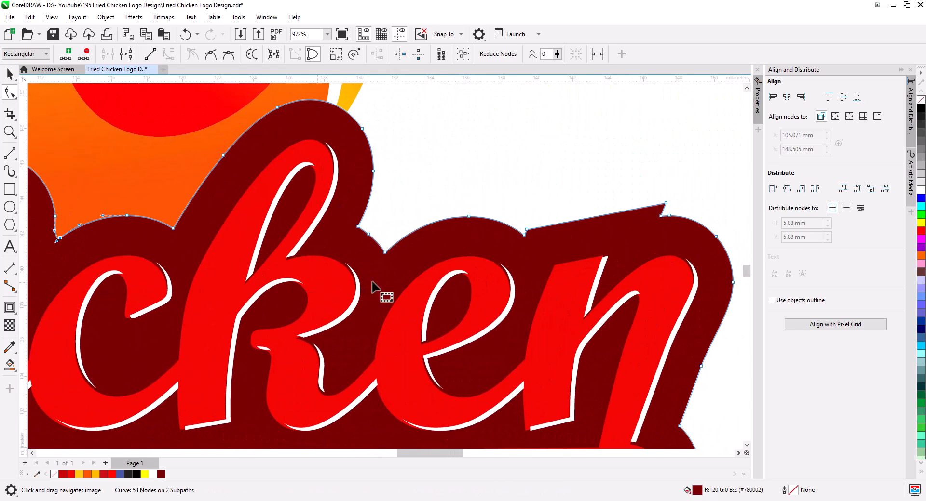
pyautogui.moveTo(634, 229); pyautogui.dragTo(413, 269)
pyautogui.scroll(1, 494, 263)
pyautogui.moveTo(426, 183); pyautogui.dragTo(467, 241)
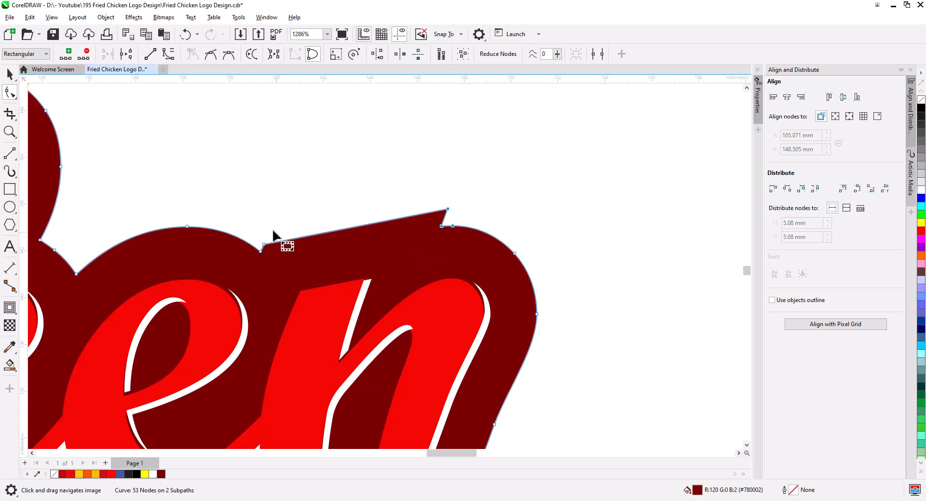
pyautogui.press('Delete')
pyautogui.moveTo(386, 193); pyautogui.dragTo(457, 244)
pyautogui.press('Delete')
# Move the tip node of the contour's swoosh tail slightly inward.
pyautogui.scroll(-2, 440, 257)
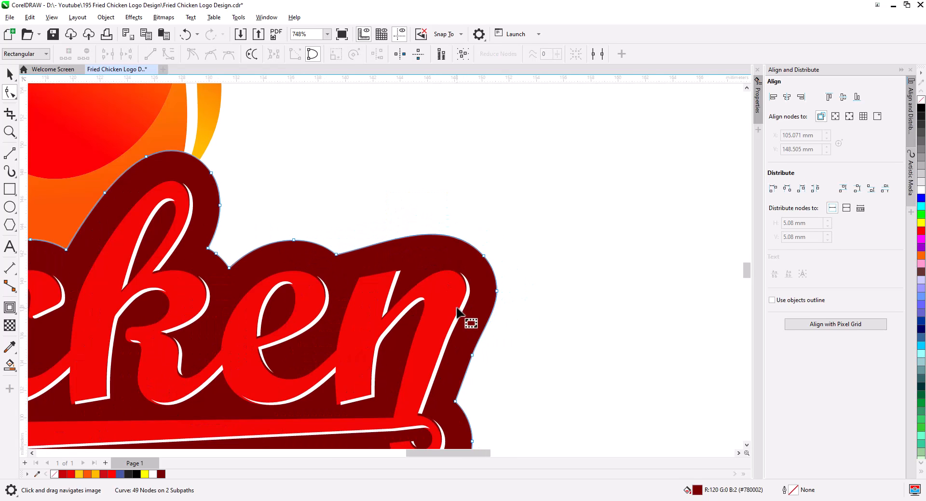
pyautogui.moveTo(355, 412); pyautogui.dragTo(925, 272)
pyautogui.scroll(1, 372, 360)
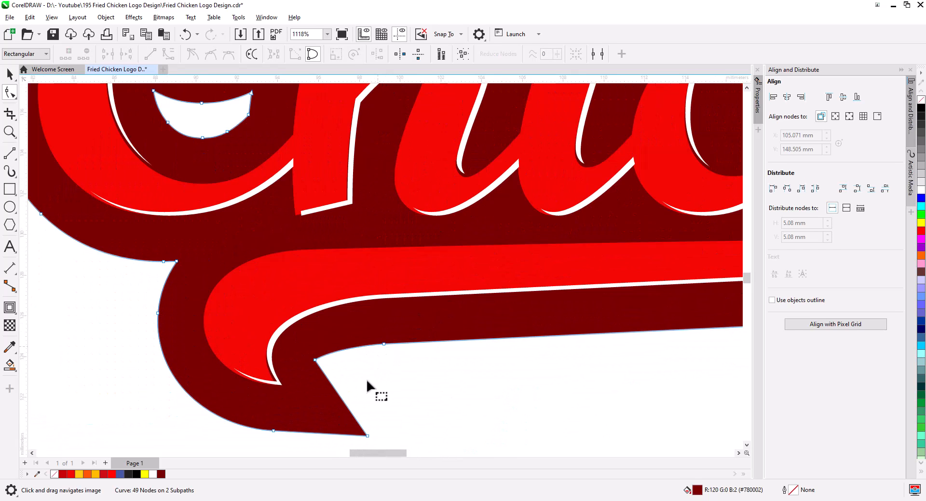
pyautogui.moveTo(367, 435); pyautogui.dragTo(345, 424)
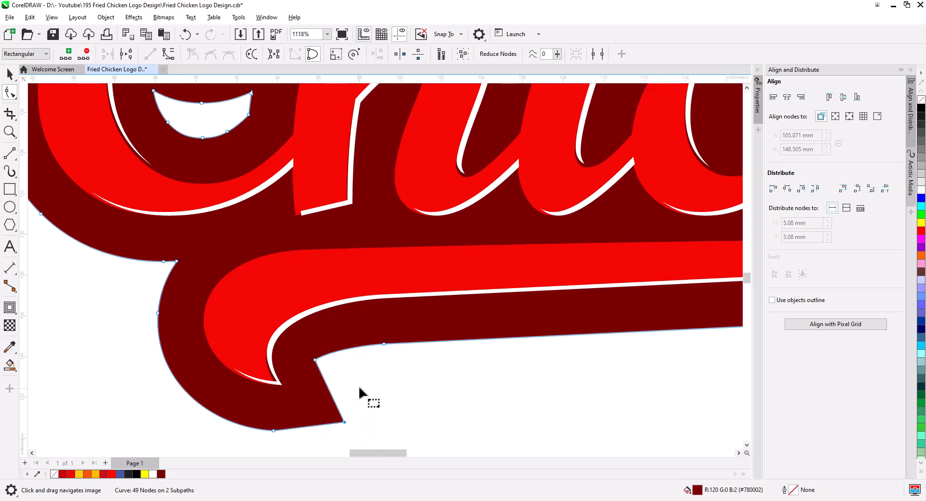
# Delete the hole subpath under the 'C' from the contour shape.
pyautogui.scroll(-3, 360, 390)
pyautogui.scroll(2, 310, 337)
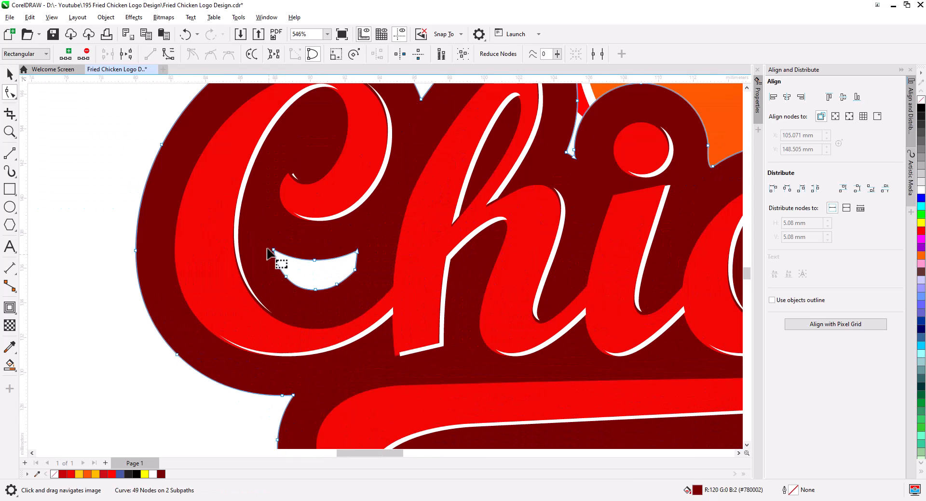
pyautogui.moveTo(269, 250); pyautogui.dragTo(389, 321)
pyautogui.press('Delete')
pyautogui.scroll(-1, 388, 321)
pyautogui.press('space')
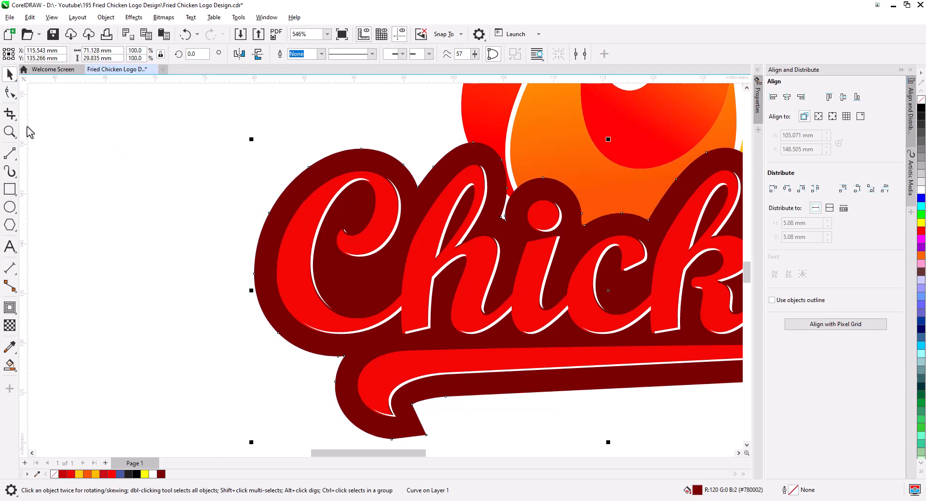
# Nudge the white highlight sliver slightly so it sits along the letter edges.
pyautogui.scroll(4, 362, 336)
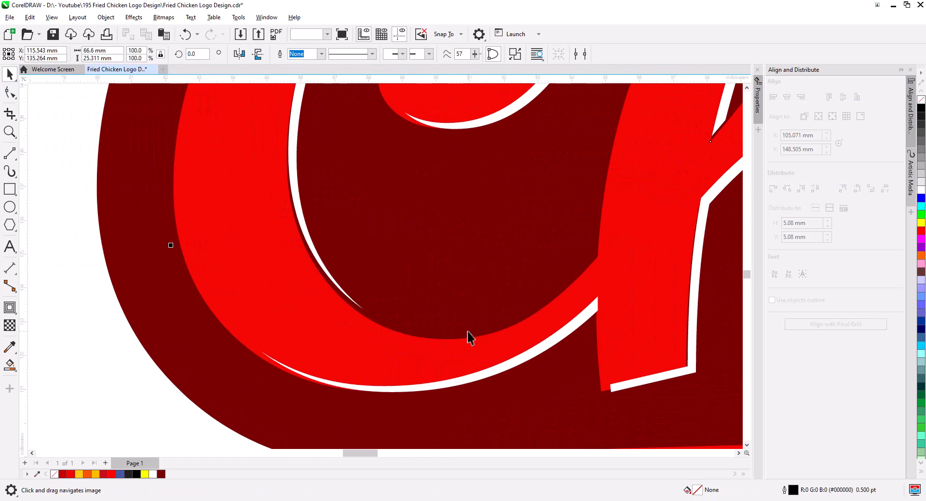
pyautogui.click(467, 333)
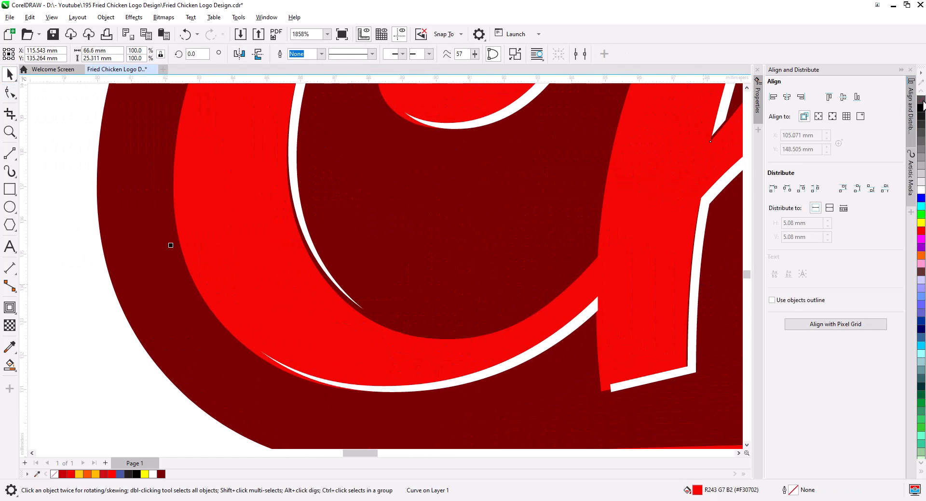
pyautogui.click(343, 292)
pyautogui.moveTo(363, 308); pyautogui.dragTo(358, 313)
pyautogui.moveTo(605, 388); pyautogui.dragTo(601, 384)
pyautogui.scroll(-5, 624, 398)
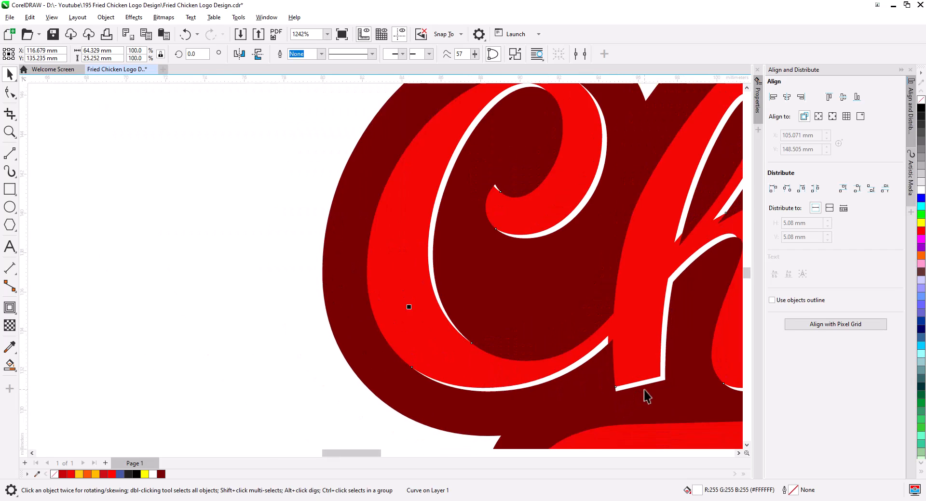
pyautogui.moveTo(668, 395); pyautogui.dragTo(485, 377)
pyautogui.scroll(-2, 554, 377)
pyautogui.moveTo(584, 373); pyautogui.dragTo(434, 343)
pyautogui.scroll(-3, 433, 346)
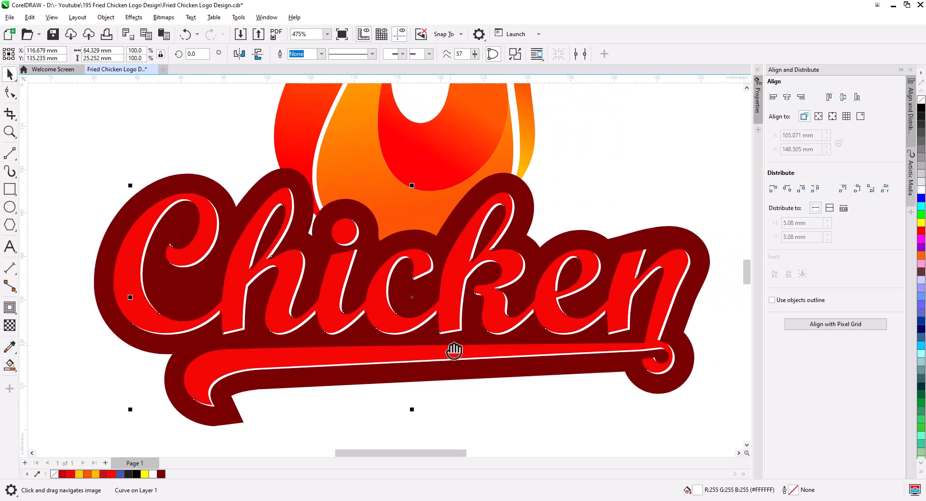
# Scale the dark red contour shape down to 96%.
pyautogui.click(522, 404)
pyautogui.scroll(-1, 521, 387)
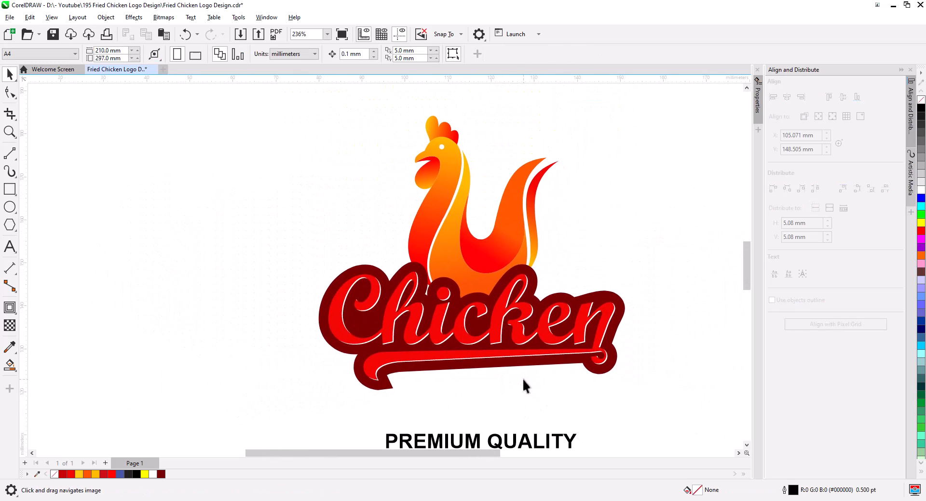
pyautogui.moveTo(659, 415); pyautogui.dragTo(296, 244)
pyautogui.moveTo(627, 394); pyautogui.dragTo(621, 393)
pyautogui.moveTo(548, 392); pyautogui.dragTo(534, 430)
pyautogui.scroll(4, 533, 429)
pyautogui.click(635, 368)
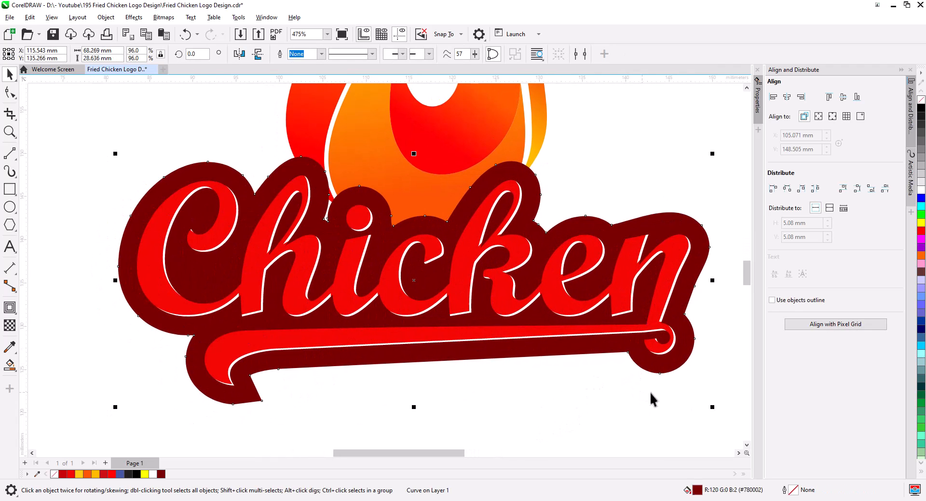
# Remove the dark red shape's fill and give it a black outline.
pyautogui.rightClick(921, 108)
pyautogui.click(920, 99)
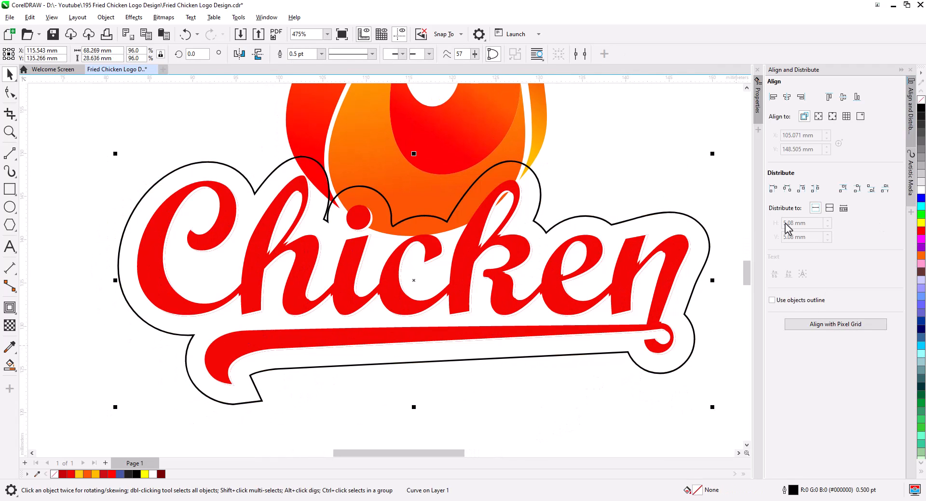
# Add an outside contour with a 1.264 mm offset, break it apart, and delete the inner outline.
pyautogui.click(10, 308)
pyautogui.click(249, 54)
pyautogui.click(373, 56)
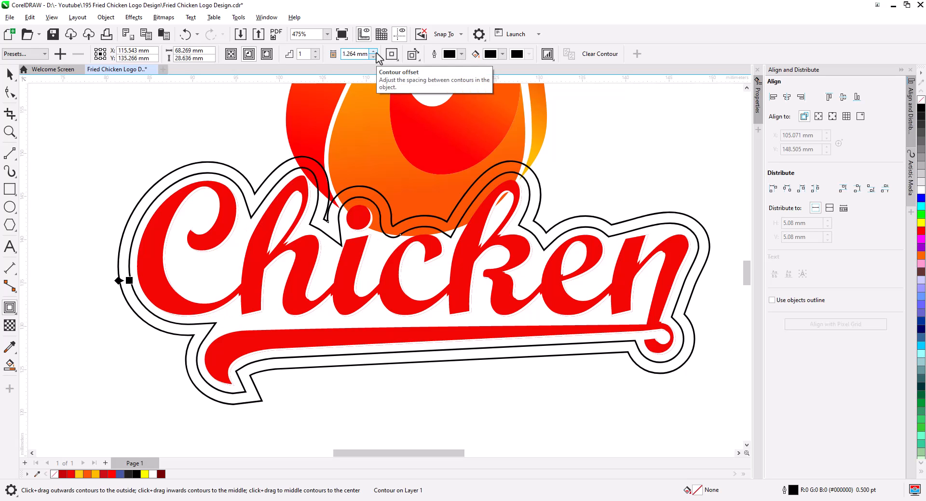
pyautogui.rightClick(175, 181)
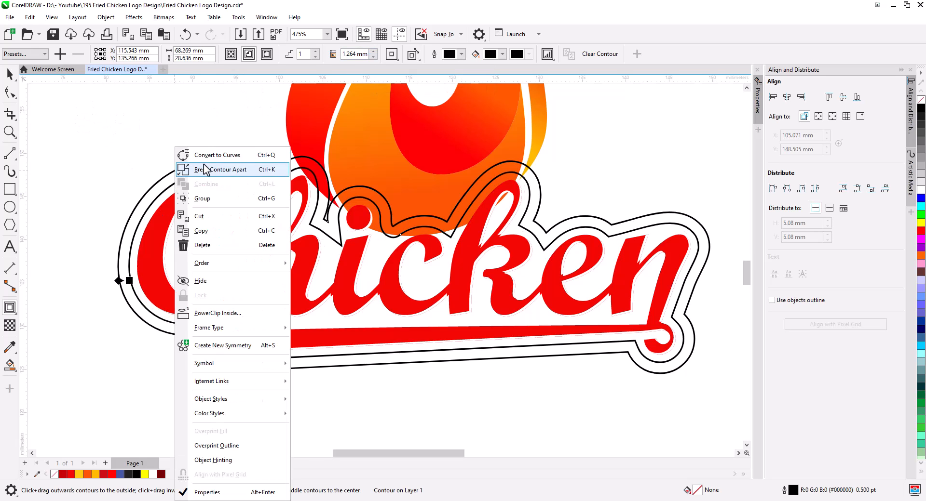
pyautogui.click(213, 109)
pyautogui.click(178, 170)
pyautogui.press('Delete')
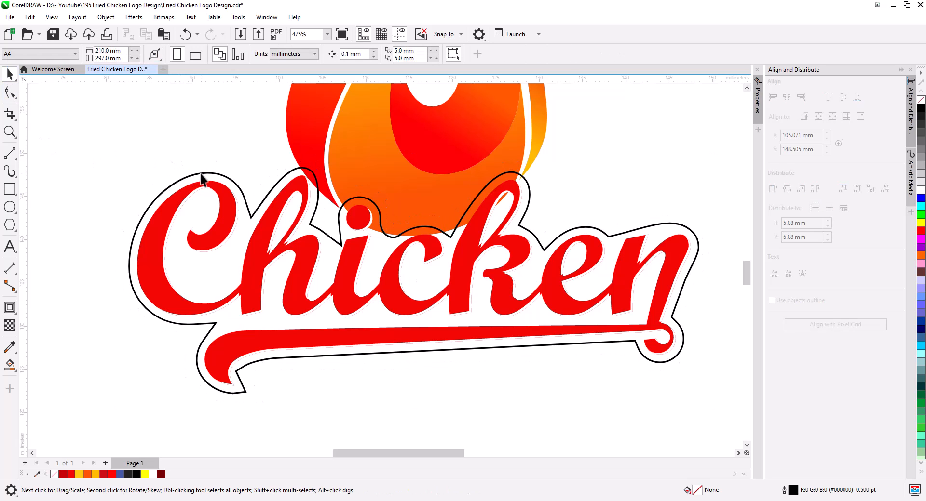
# Fill the new contour shape with dark maroon red and remove its outline.
pyautogui.click(161, 474)
pyautogui.scroll(4, 238, 409)
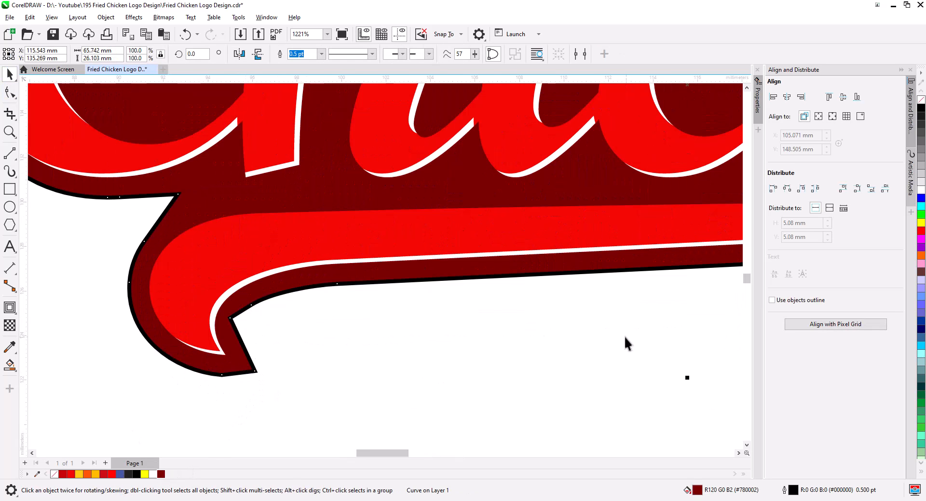
pyautogui.rightClick(921, 101)
# Delete the extra nodes around the swoosh tail of the new contour shape.
pyautogui.press('F10')
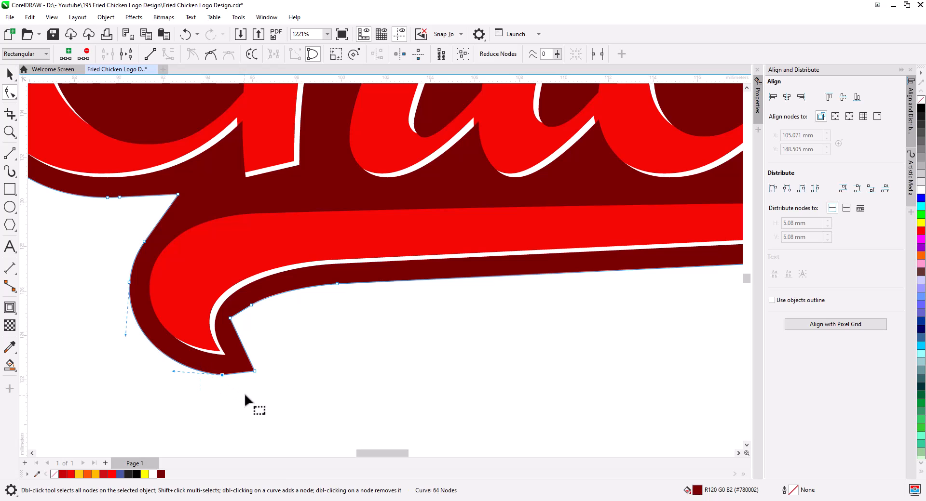
pyautogui.scroll(2, 238, 406)
pyautogui.click(231, 356)
pyautogui.press('Delete')
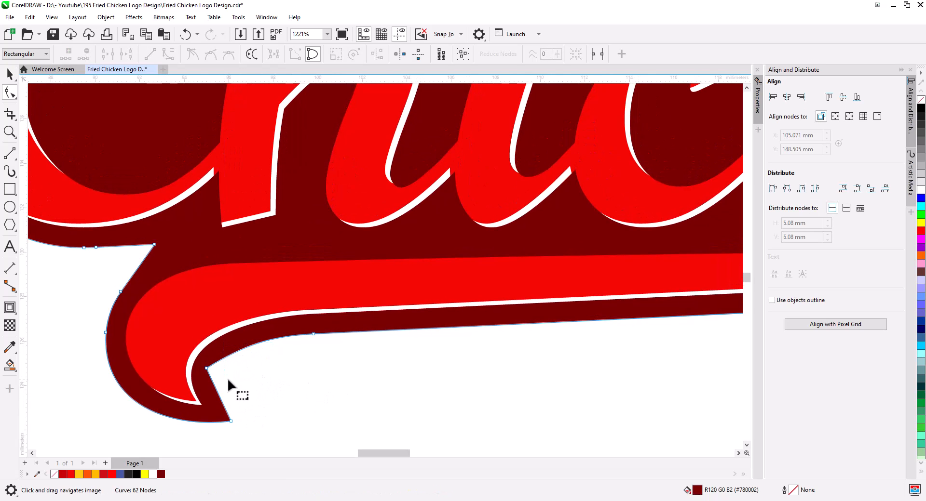
pyautogui.click(208, 369)
pyautogui.press('Delete')
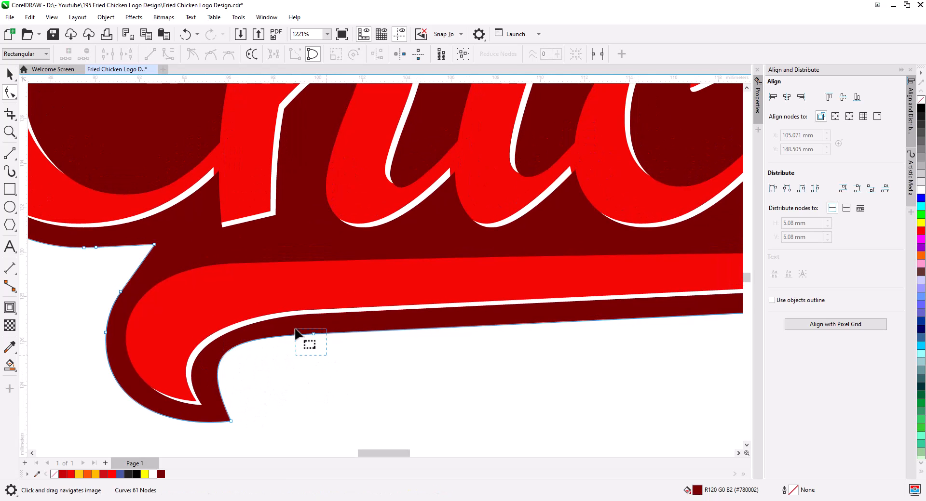
pyautogui.click(217, 378)
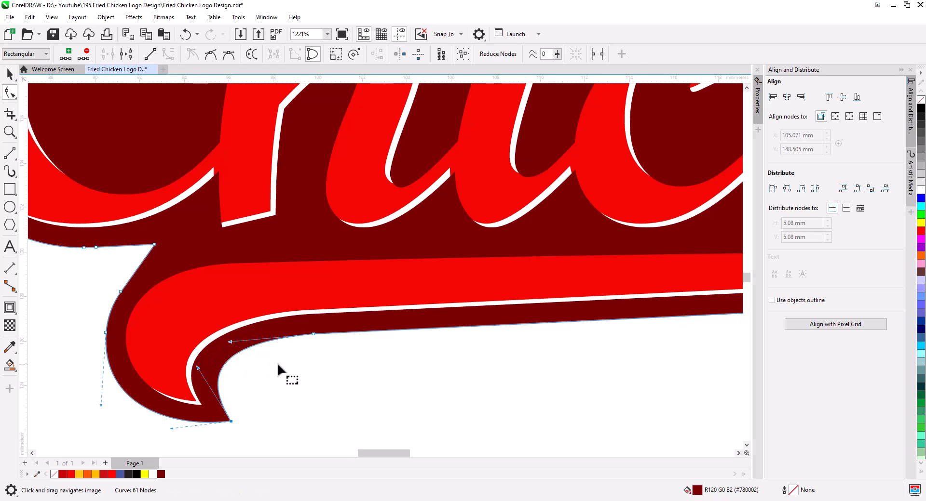
pyautogui.scroll(-2, 277, 362)
pyautogui.moveTo(143, 303); pyautogui.dragTo(231, 375)
pyautogui.press('Delete')
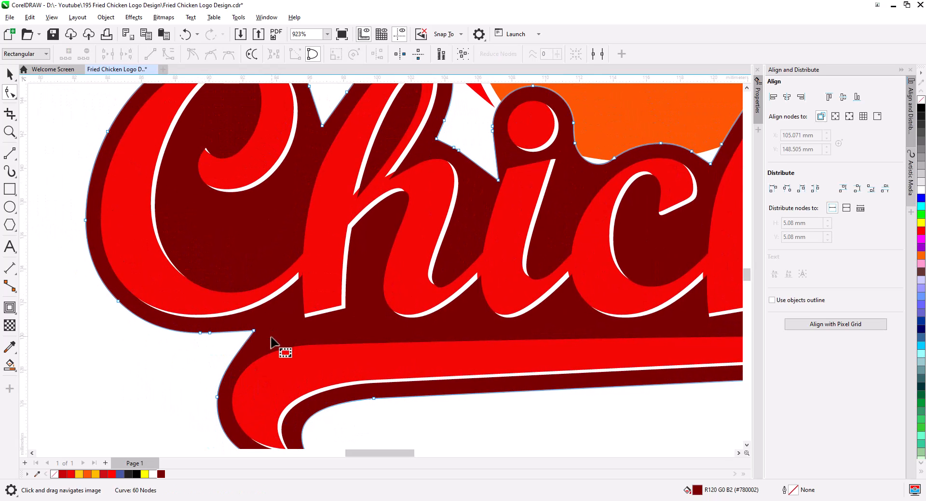
# Delete the nodes forming the spike between the 'h' and 'i' on the contour's upper edge.
pyautogui.moveTo(290, 325); pyautogui.dragTo(153, 430)
pyautogui.scroll(2, 333, 285)
pyautogui.moveTo(333, 285); pyautogui.dragTo(347, 324)
pyautogui.moveTo(305, 251); pyautogui.dragTo(353, 255)
pyautogui.press('Delete')
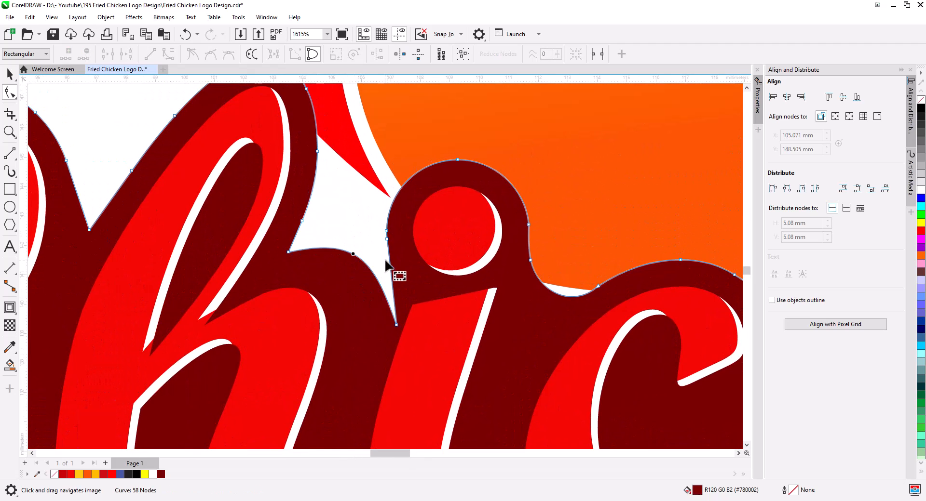
# Add nodes in the notch between 'h' and 'i' and drag one to smooth the contour edge.
pyautogui.doubleClick(390, 268)
pyautogui.doubleClick(380, 287)
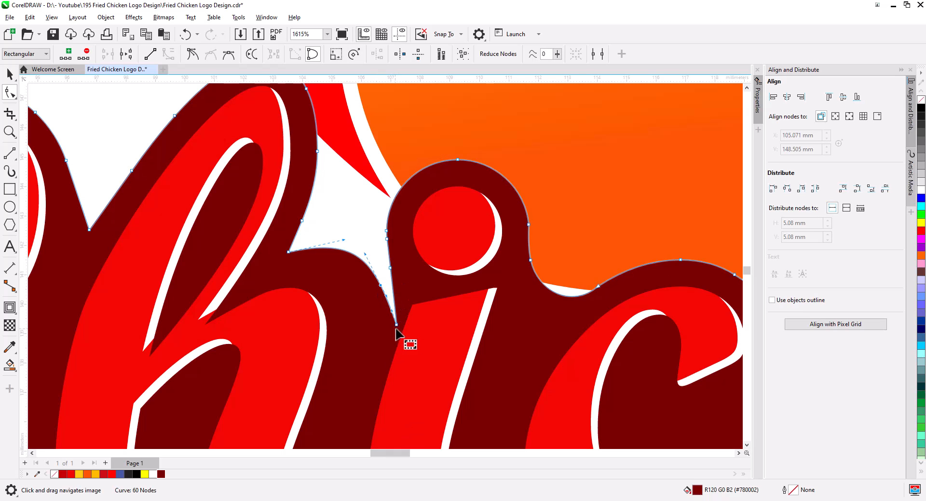
pyautogui.moveTo(396, 325); pyautogui.dragTo(367, 329)
pyautogui.press('space')
pyautogui.press('w')
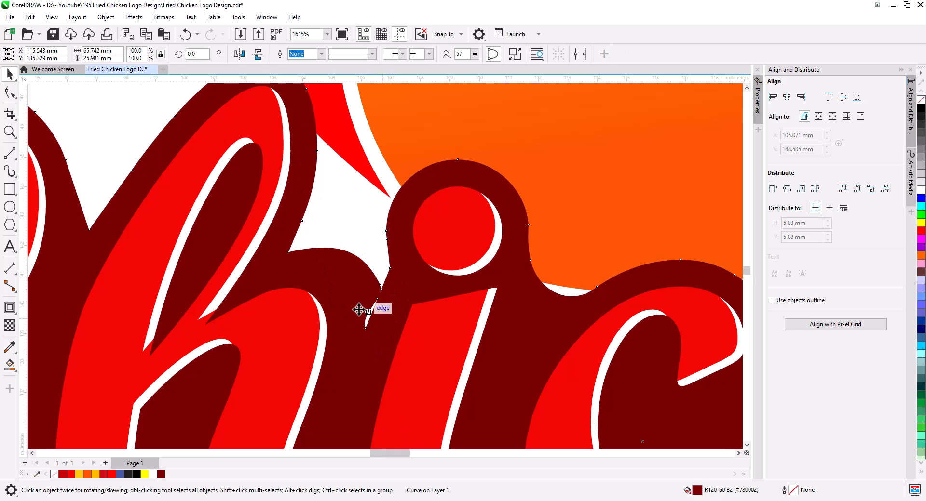
# Delete the surplus nodes in the notch between 'h' and 'i' on the contour shape.
pyautogui.click(9, 92)
pyautogui.moveTo(388, 335); pyautogui.dragTo(353, 297)
pyautogui.press('Delete')
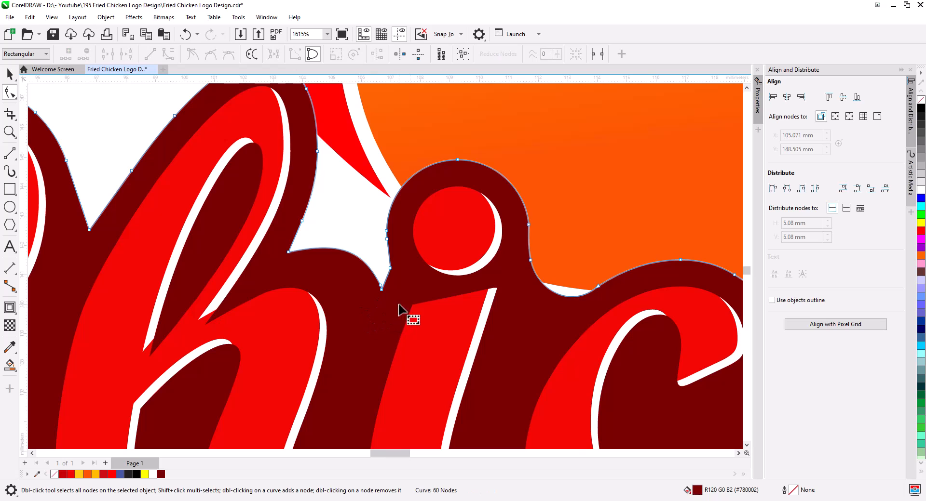
pyautogui.scroll(-1, 424, 314)
pyautogui.scroll(2, 391, 263)
pyautogui.press('Delete')
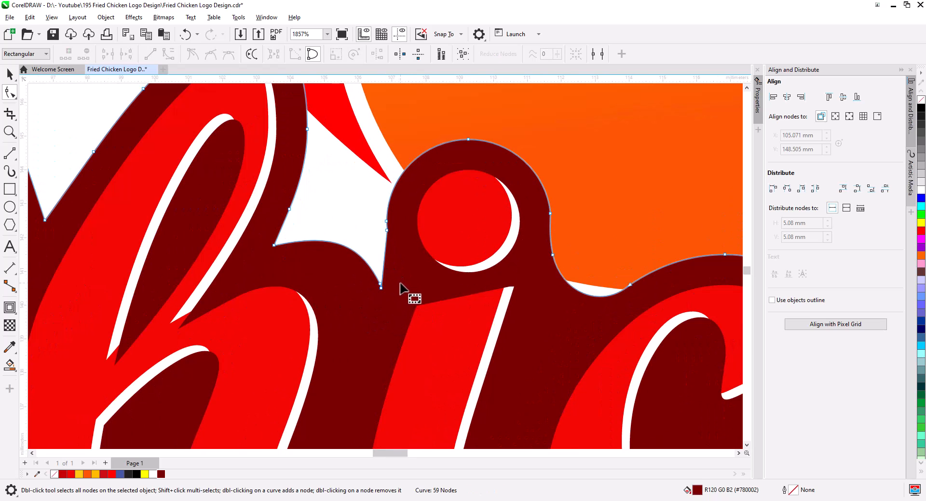
pyautogui.hotkey('ctrl', 'z')
pyautogui.press('Delete')
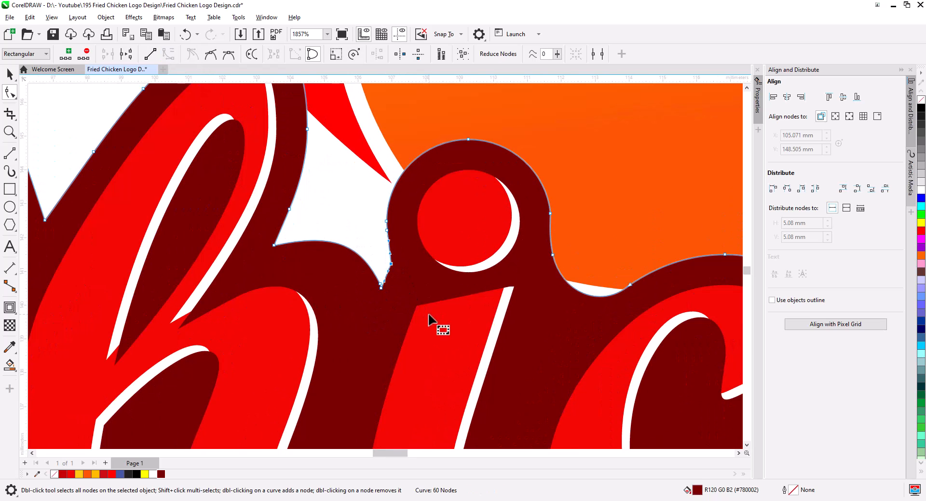
pyautogui.click(381, 286)
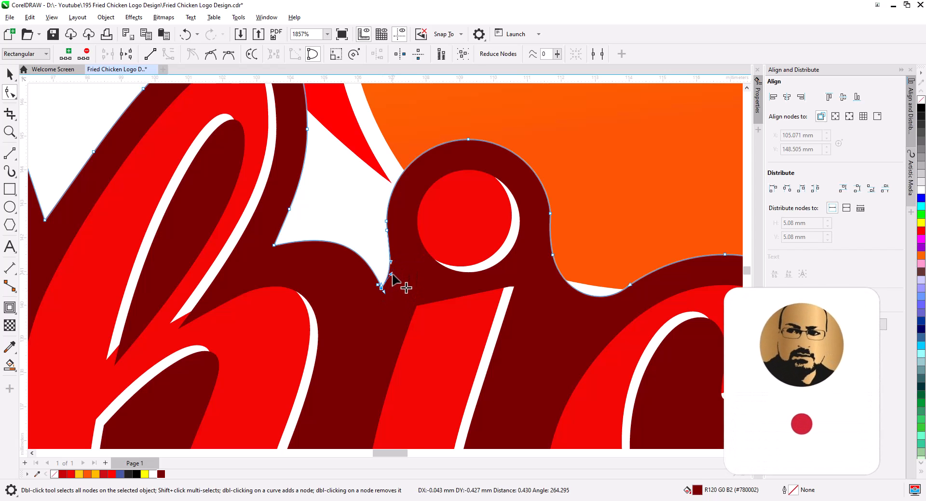
pyautogui.scroll(-3, 482, 316)
pyautogui.scroll(-3, 482, 333)
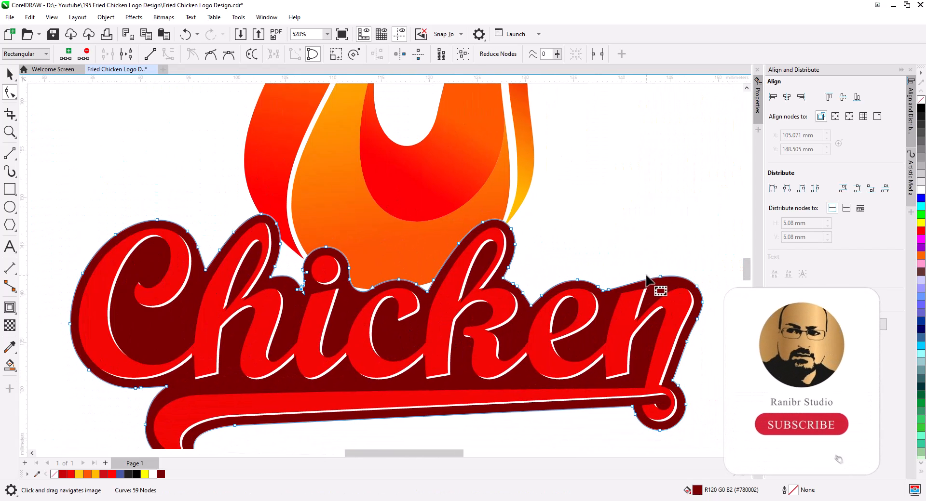
# Delete extra nodes on the contour's upper edge above 'e' and 'n' and reshape the curve there.
pyautogui.scroll(4, 642, 289)
pyautogui.press('Delete')
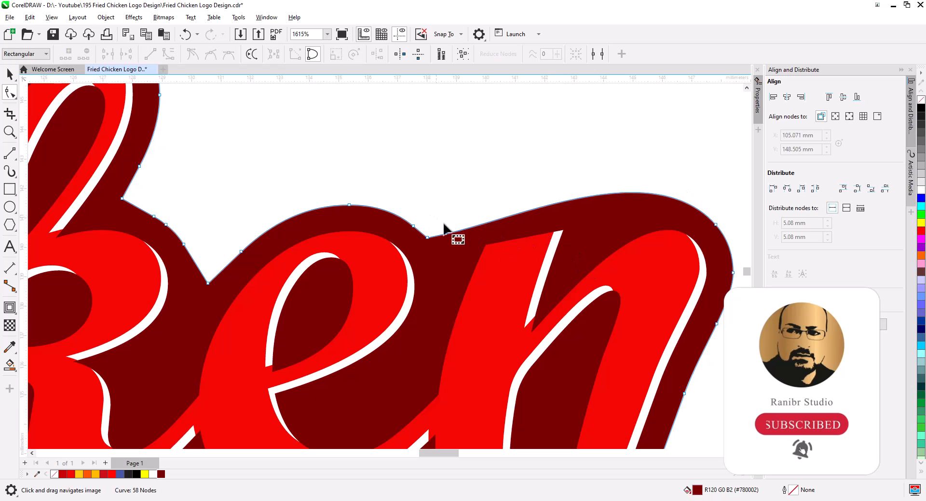
pyautogui.moveTo(521, 215); pyautogui.dragTo(515, 199)
pyautogui.moveTo(442, 216); pyautogui.dragTo(455, 252)
pyautogui.press('Delete')
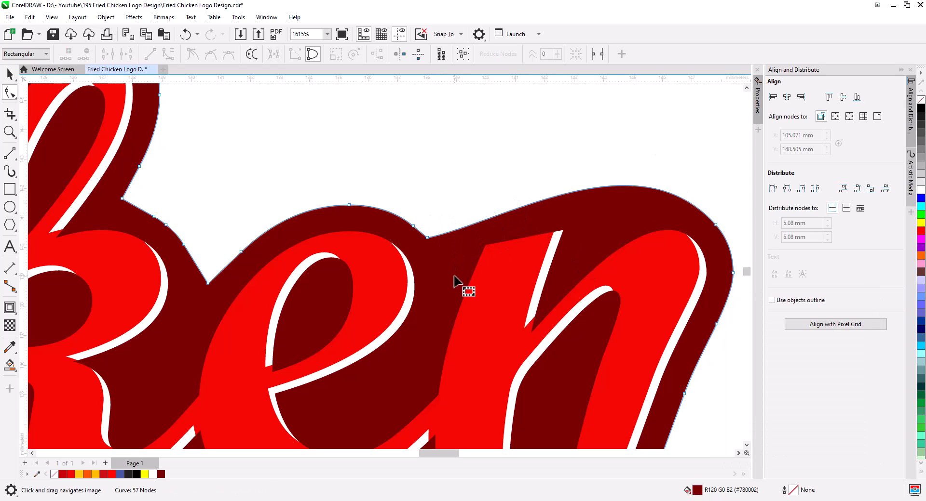
pyautogui.click(427, 237)
pyautogui.moveTo(505, 221); pyautogui.dragTo(487, 212)
pyautogui.scroll(-5, 534, 270)
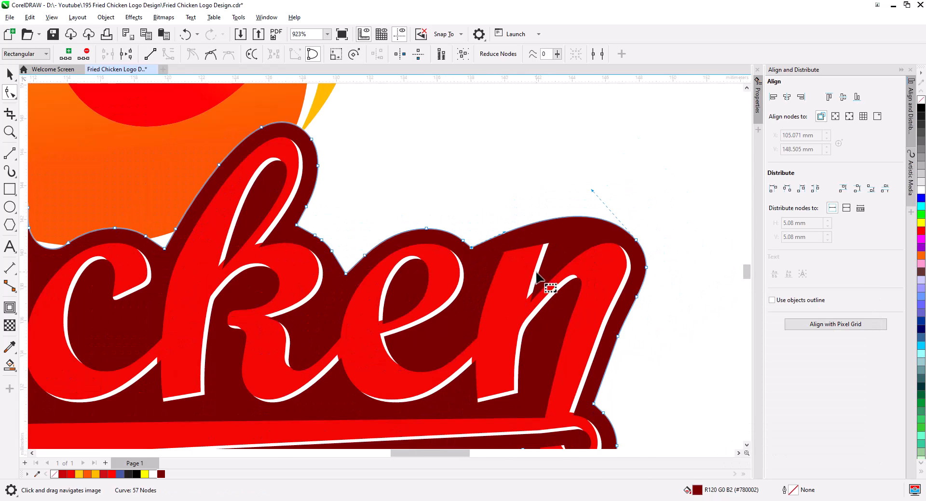
pyautogui.scroll(5, 538, 283)
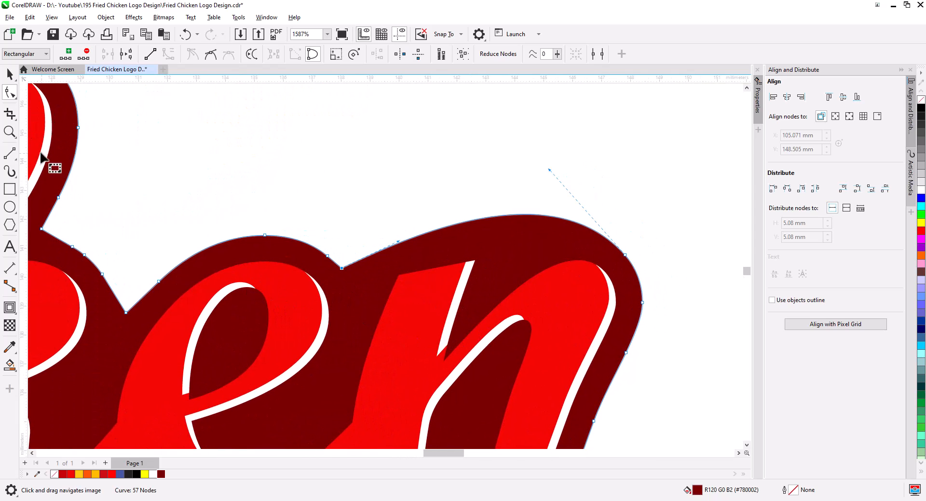
# Draw a narrow closed wedge shape over the contour's upper edge above the 'n'.
pyautogui.press('l')
pyautogui.press('Escape')
pyautogui.moveTo(514, 205); pyautogui.dragTo(488, 274)
pyautogui.moveTo(488, 274); pyautogui.dragTo(576, 207)
pyautogui.click(10, 92)
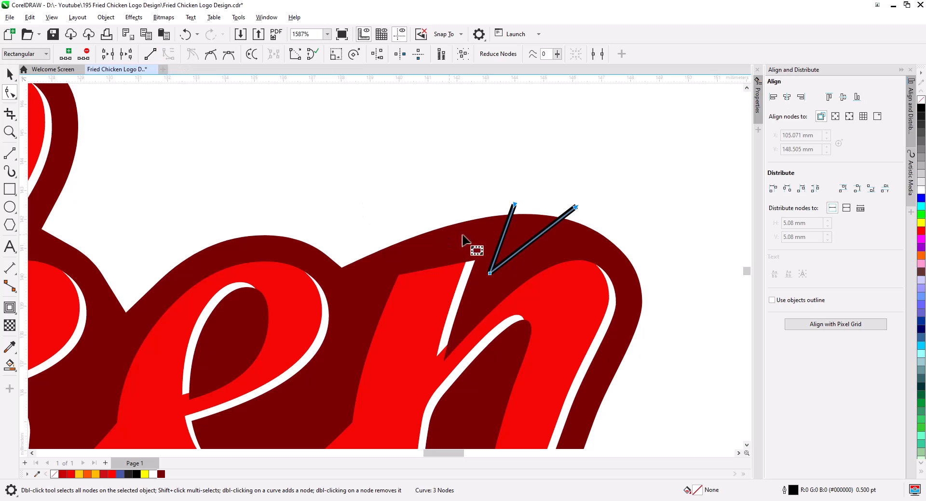
pyautogui.click(528, 238)
pyautogui.moveTo(528, 239); pyautogui.dragTo(500, 235)
pyautogui.click(10, 153)
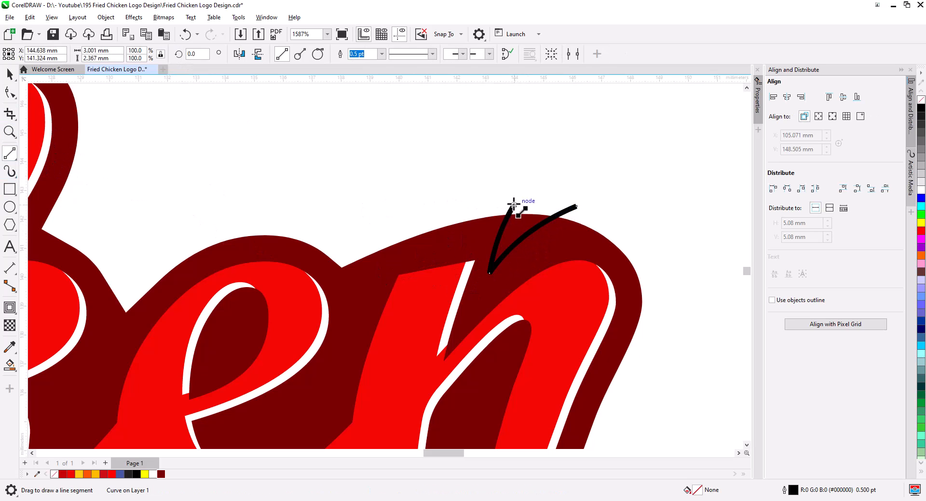
pyautogui.moveTo(514, 204); pyautogui.dragTo(576, 207)
# Trim the wedge out of the contour shape, then delete the wedge.
pyautogui.click(8, 76)
pyautogui.keyDown('shift'); pyautogui.click(451, 248); pyautogui.keyUp('shift')
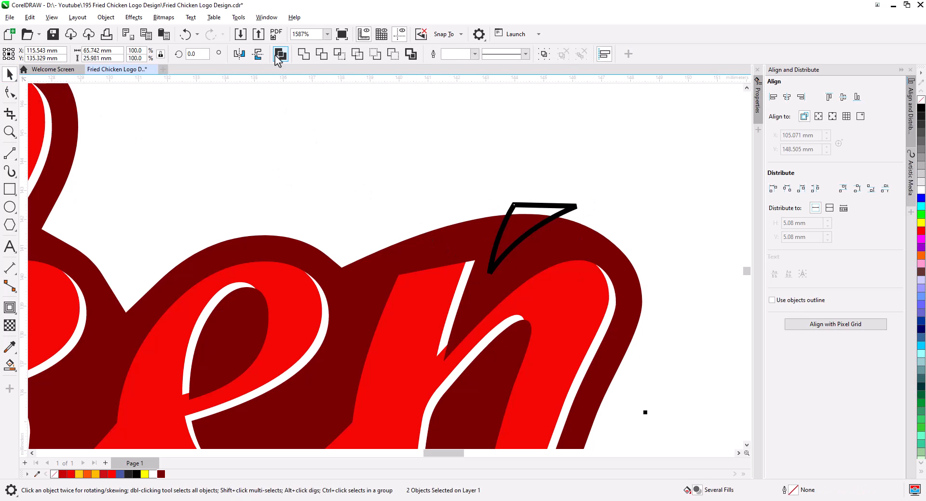
pyautogui.click(525, 206)
pyautogui.press('Delete')
pyautogui.click(381, 255)
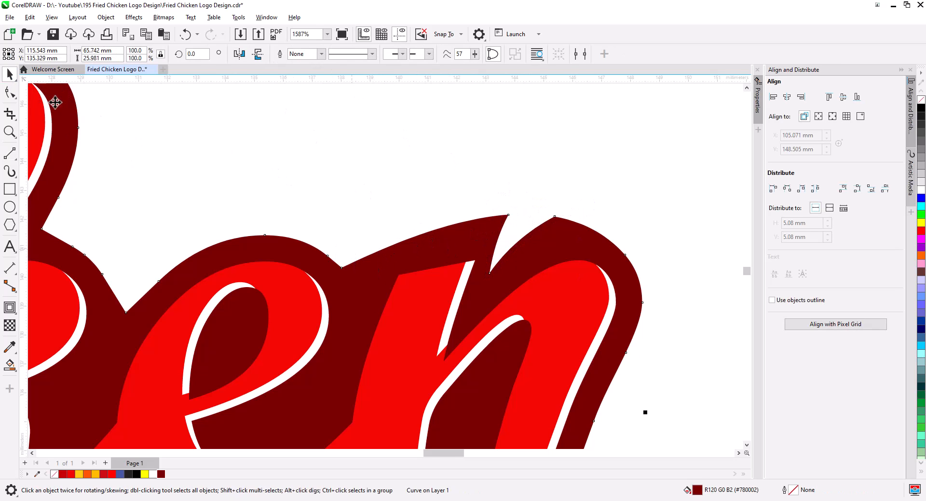
# Add nodes on the contour's edge above the 'e' and raise one to form a step.
pyautogui.click(10, 92)
pyautogui.doubleClick(390, 248)
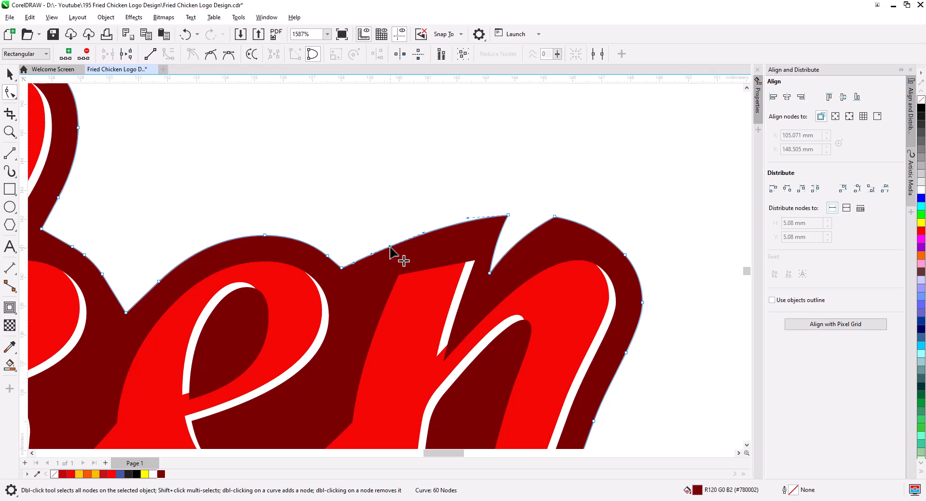
pyautogui.doubleClick(400, 243)
pyautogui.moveTo(400, 243); pyautogui.dragTo(402, 228)
pyautogui.moveTo(384, 216); pyautogui.dragTo(410, 257)
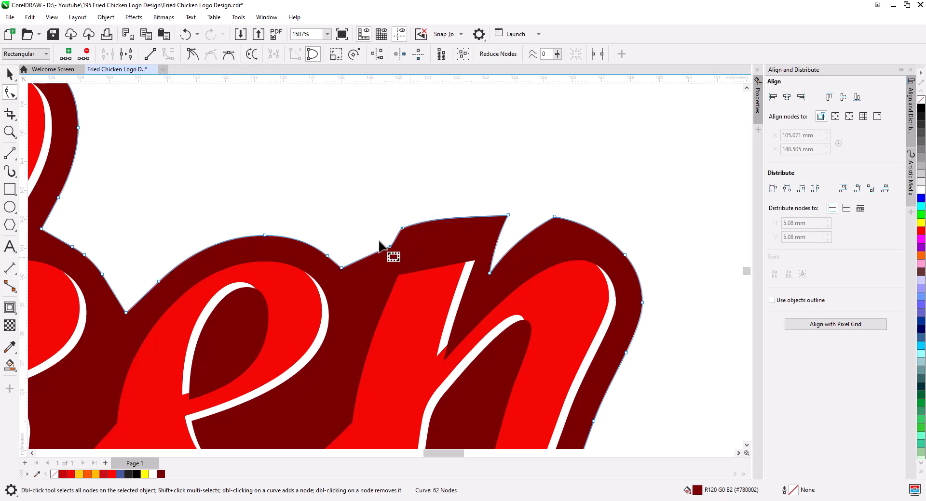
pyautogui.click(150, 53)
# Delete the nodes around the notch above the 'n' to smooth the contour edge.
pyautogui.moveTo(497, 209); pyautogui.dragTo(493, 293)
pyautogui.press('Delete')
pyautogui.moveTo(523, 213); pyautogui.dragTo(562, 249)
pyautogui.press('Delete')
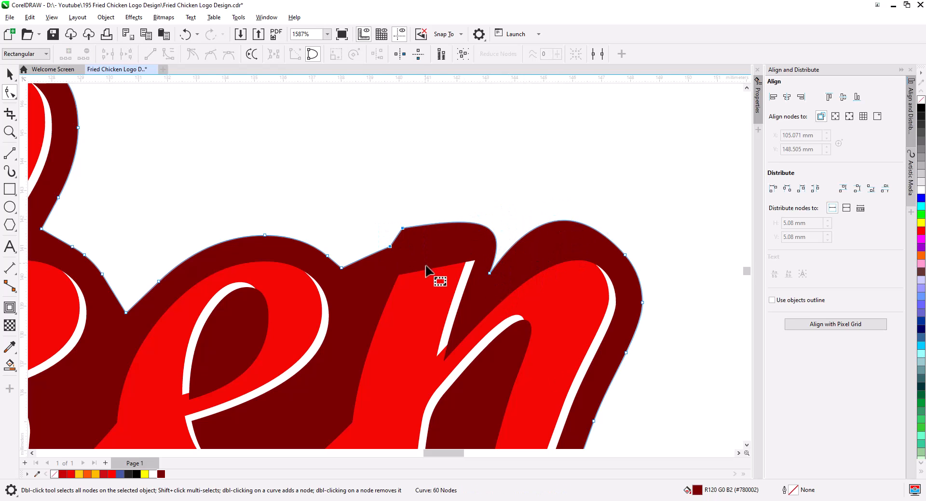
pyautogui.press('Delete')
pyautogui.scroll(-4, 480, 265)
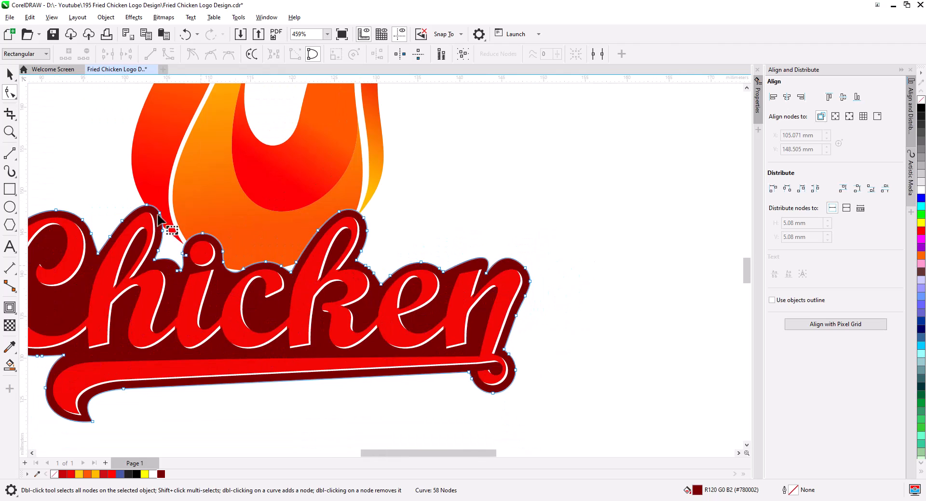
# Recolor the contour and lettering from the palette, giving yellow-orange letters on a red contour.
pyautogui.click(12, 75)
pyautogui.click(471, 165)
pyautogui.scroll(-2, 525, 263)
pyautogui.moveTo(534, 282); pyautogui.dragTo(566, 292)
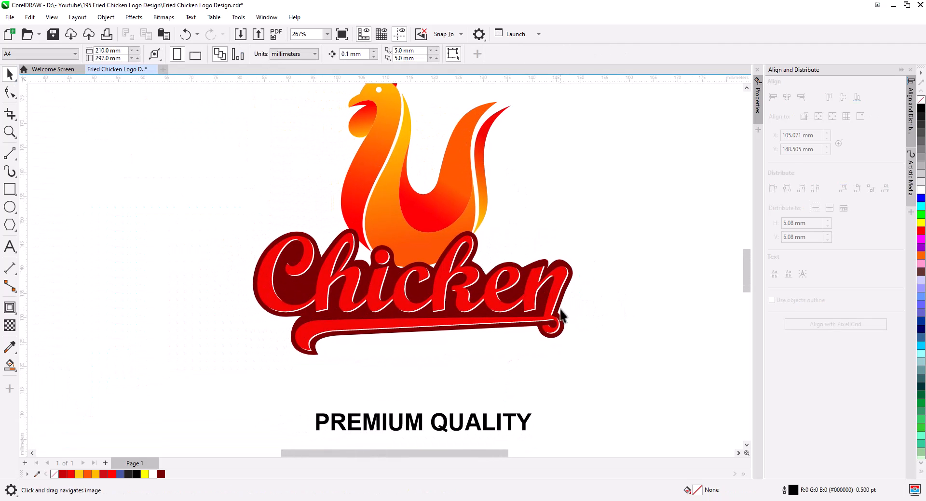
pyautogui.click(487, 323)
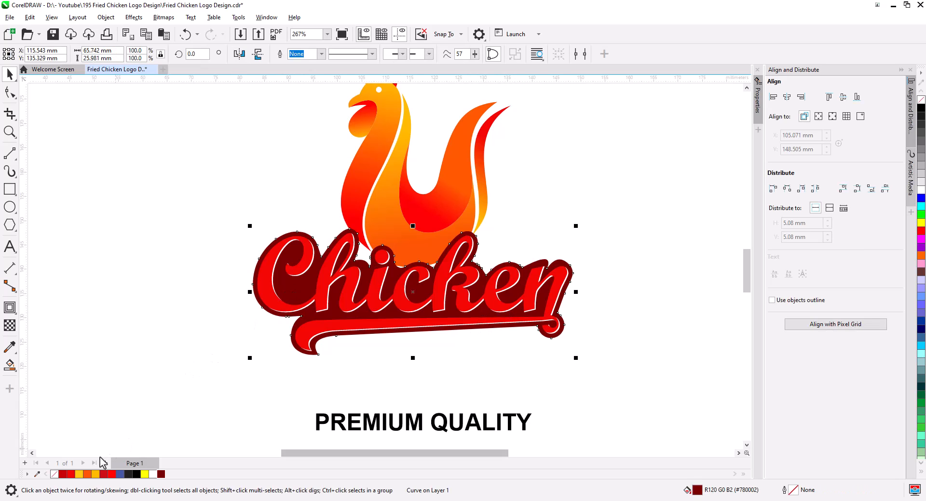
pyautogui.click(104, 475)
pyautogui.click(87, 475)
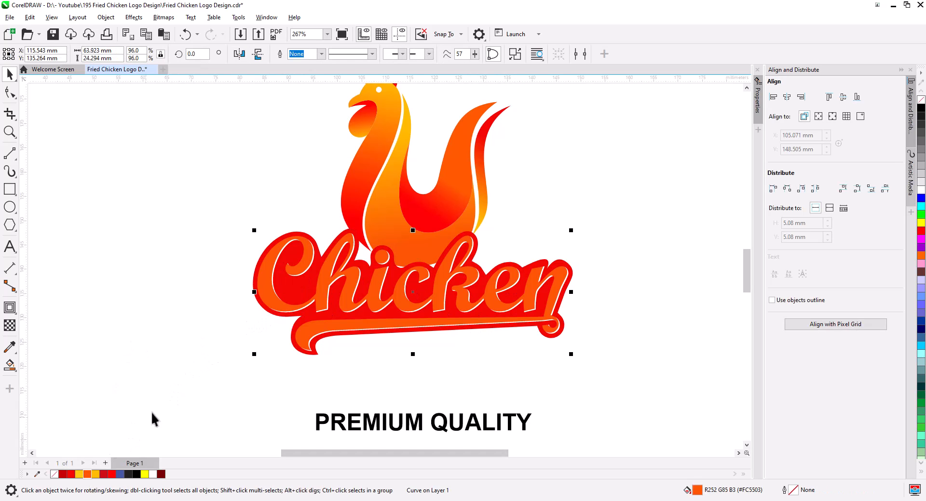
pyautogui.click(254, 389)
pyautogui.click(280, 318)
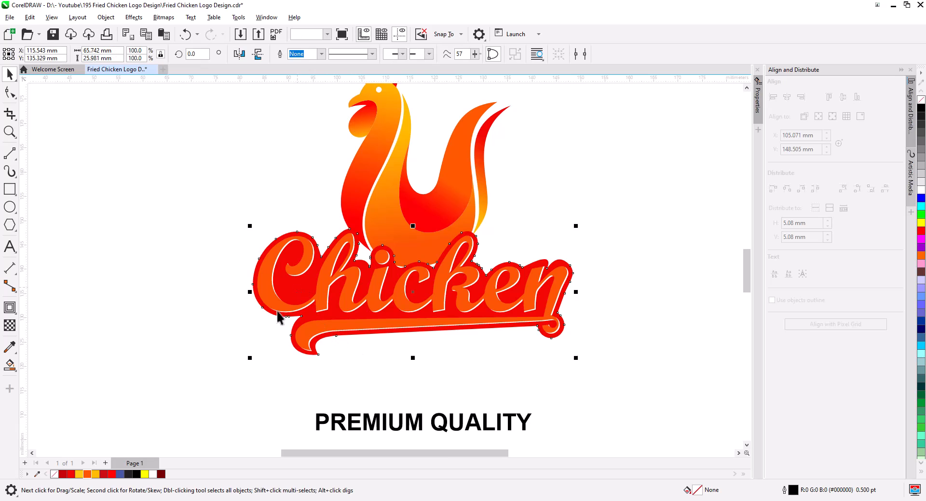
pyautogui.click(254, 368)
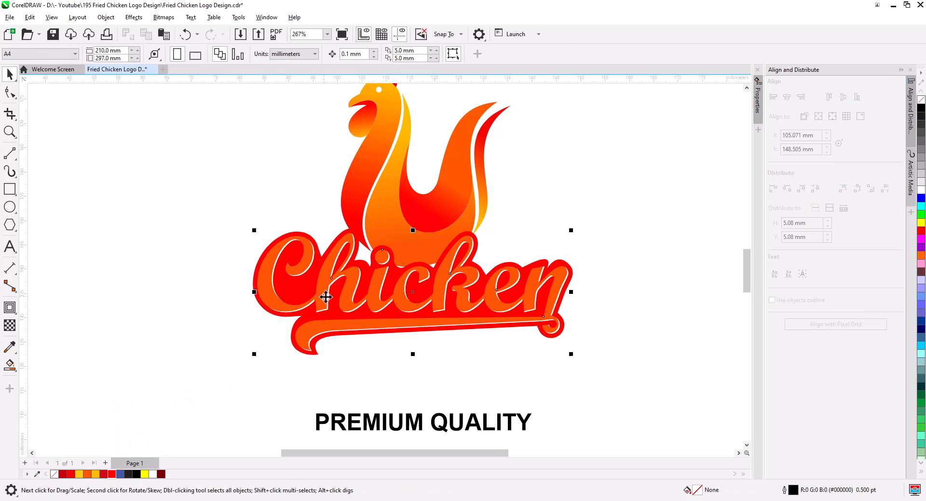
pyautogui.click(95, 475)
pyautogui.click(181, 345)
pyautogui.scroll(-1, 405, 322)
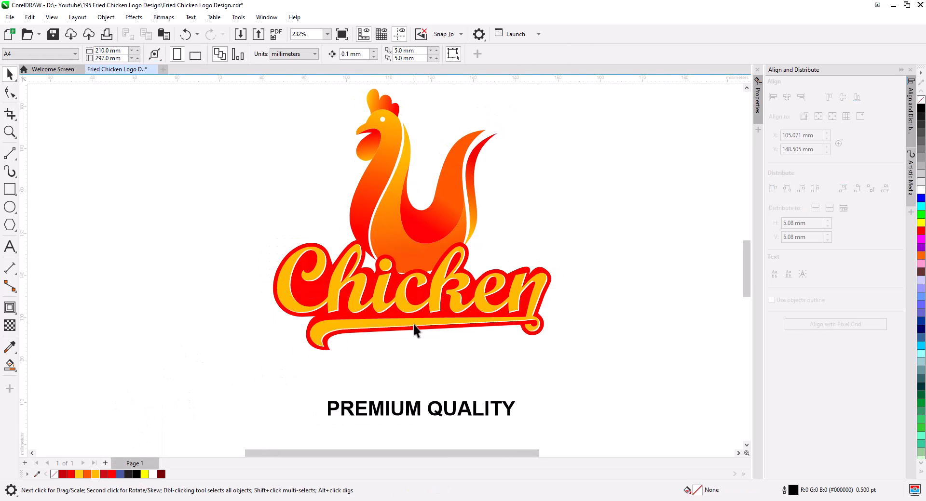
pyautogui.scroll(-1, 413, 325)
# Move the PREMIUM QUALITY text up onto the swoosh beneath the Chicken lettering.
pyautogui.click(372, 316)
pyautogui.moveTo(372, 316); pyautogui.dragTo(402, 333)
pyautogui.moveTo(427, 410); pyautogui.dragTo(437, 384)
pyautogui.moveTo(521, 388); pyautogui.dragTo(495, 386)
pyautogui.moveTo(485, 377); pyautogui.dragTo(496, 376)
pyautogui.click(488, 371)
pyautogui.click(457, 372)
pyautogui.click(462, 381)
pyautogui.scroll(-2, 541, 335)
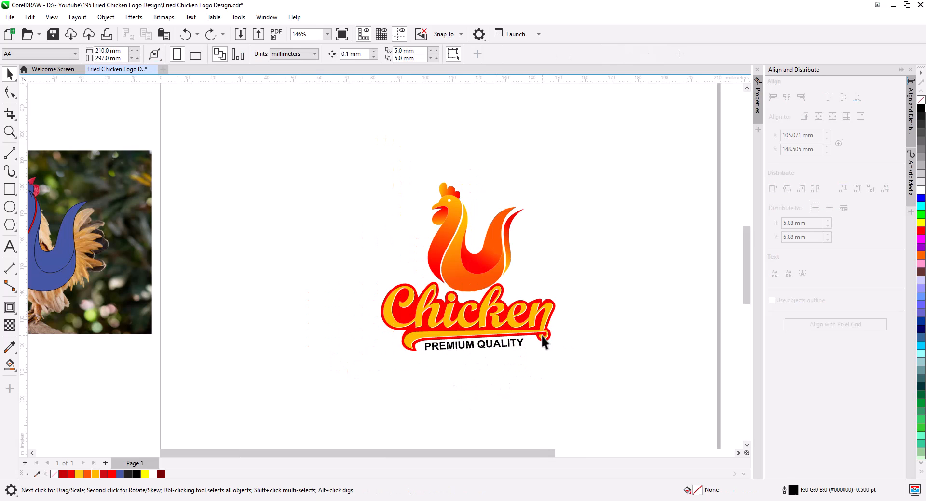
# Draw a rectangle around the whole logo and fill it with dark gray as a background.
pyautogui.press('F6')
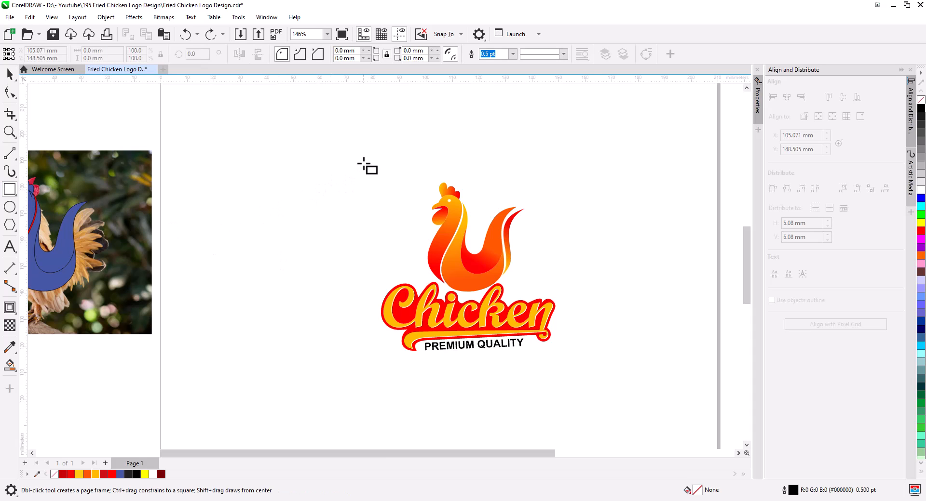
pyautogui.moveTo(363, 163); pyautogui.dragTo(580, 374)
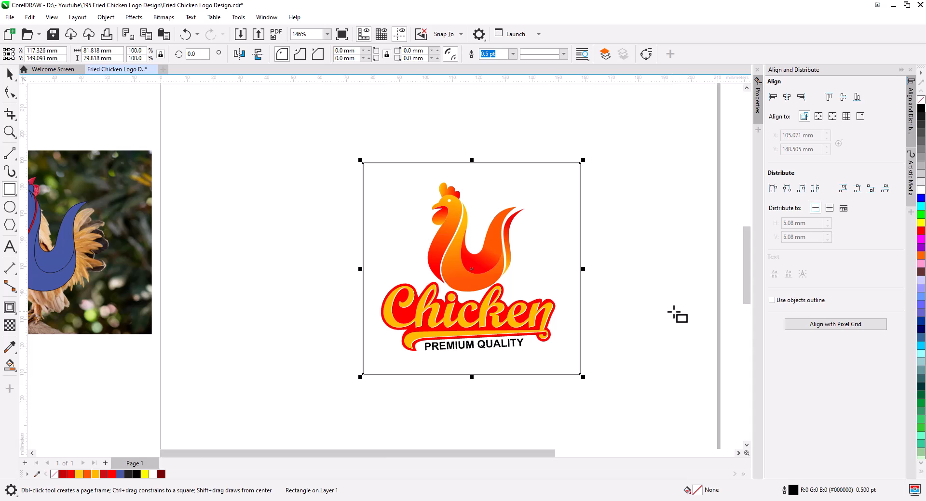
pyautogui.click(920, 109)
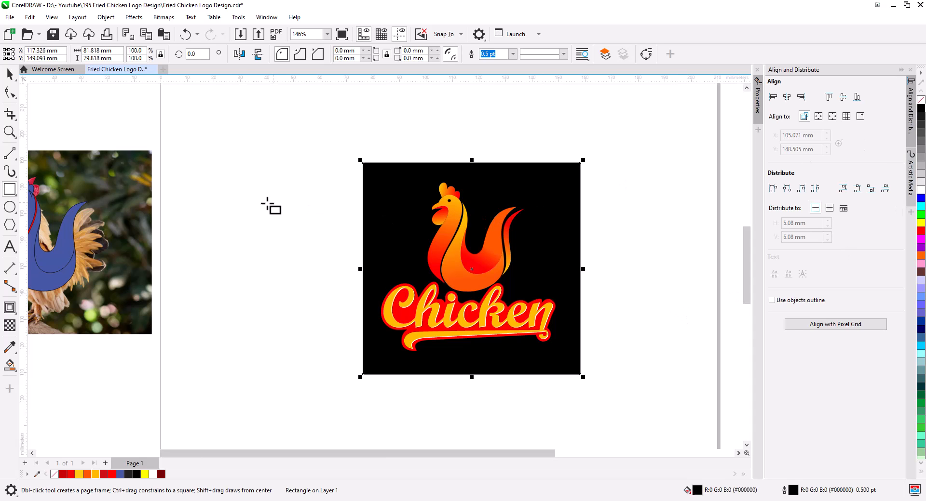
pyautogui.click(9, 76)
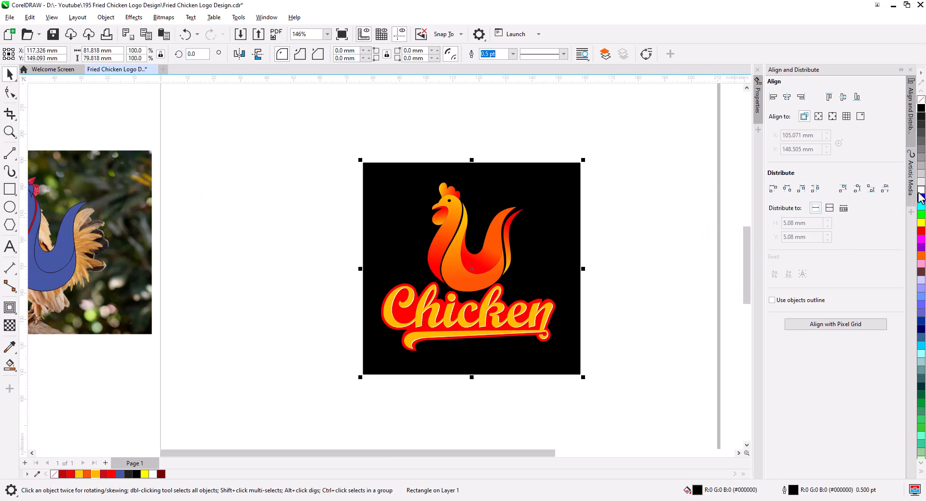
pyautogui.click(922, 169)
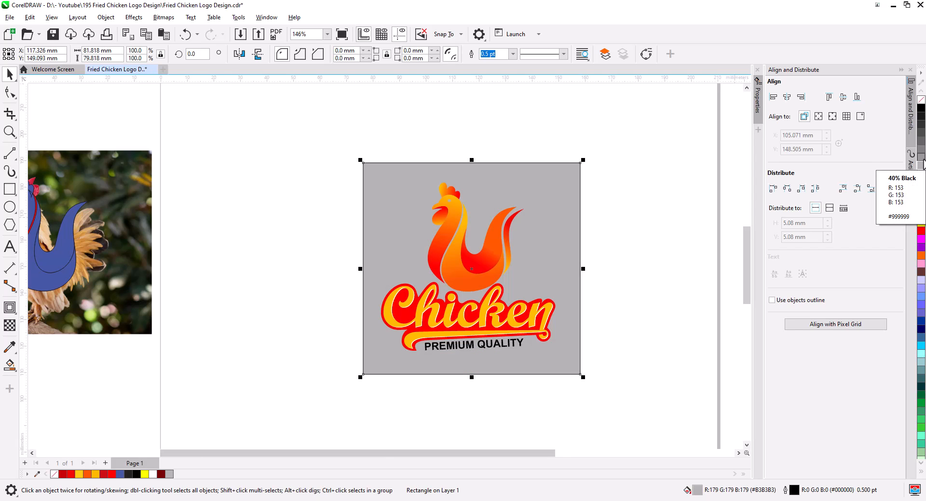
pyautogui.click(922, 139)
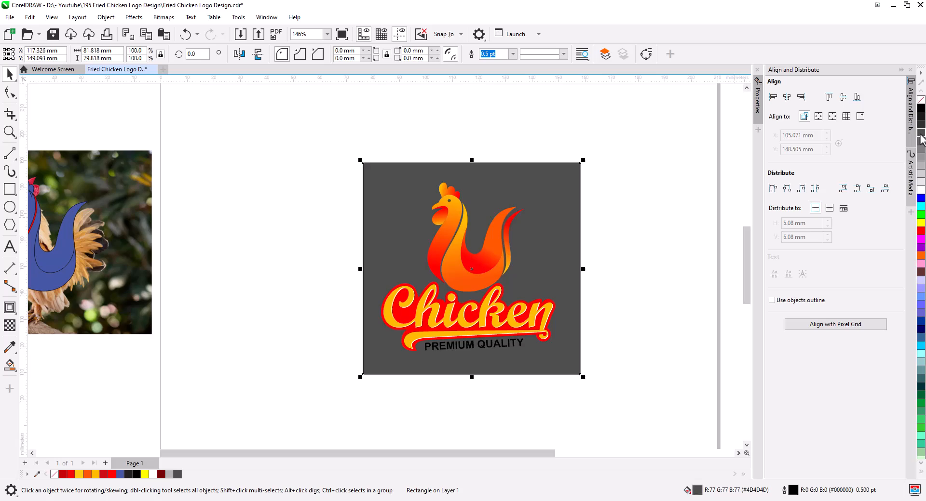
pyautogui.click(692, 268)
pyautogui.scroll(2, 552, 337)
pyautogui.moveTo(546, 301); pyautogui.dragTo(577, 346)
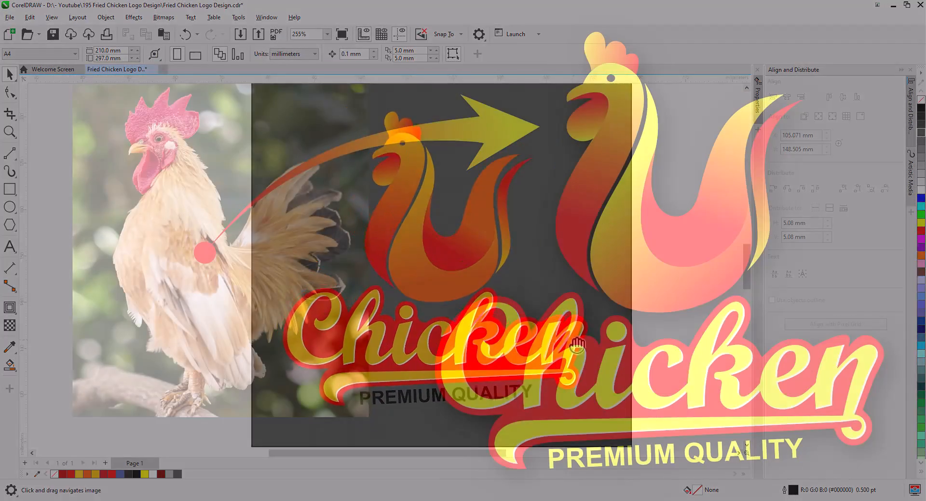